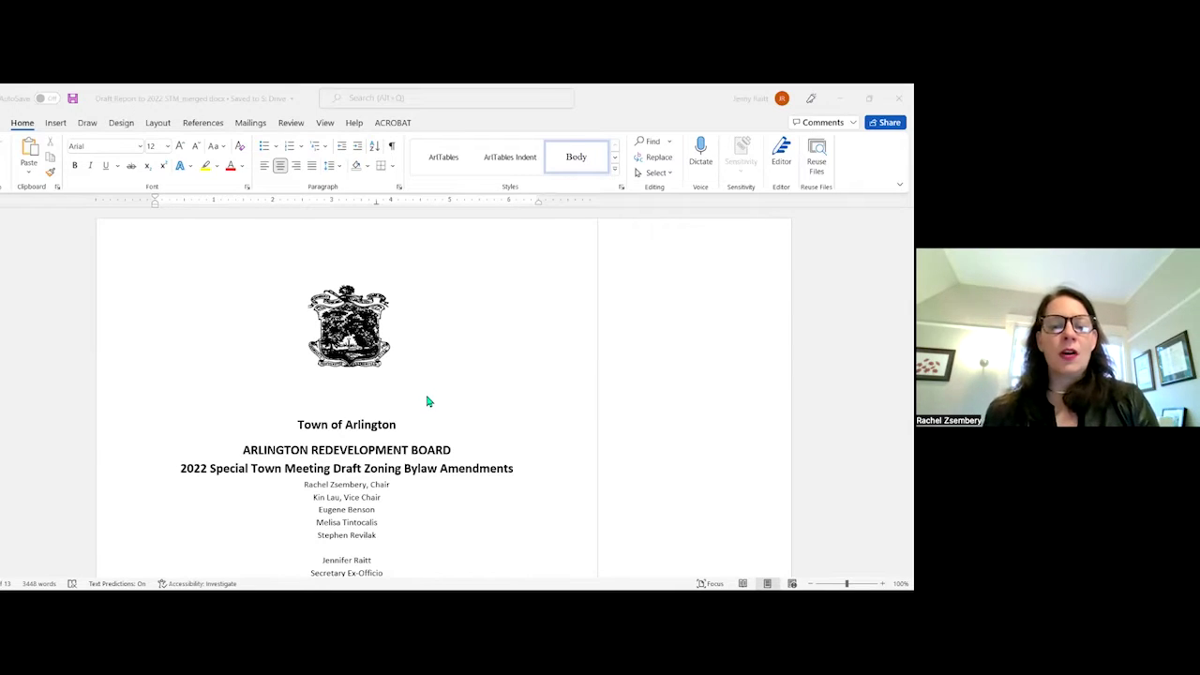
- Examine the report's cover page, introduction, zoning articles overview, table of contents and summary of recommended votes
{"action": "scroll", "coordinate": [427, 401], "scroll_direction": "down", "scroll_amount": 1}
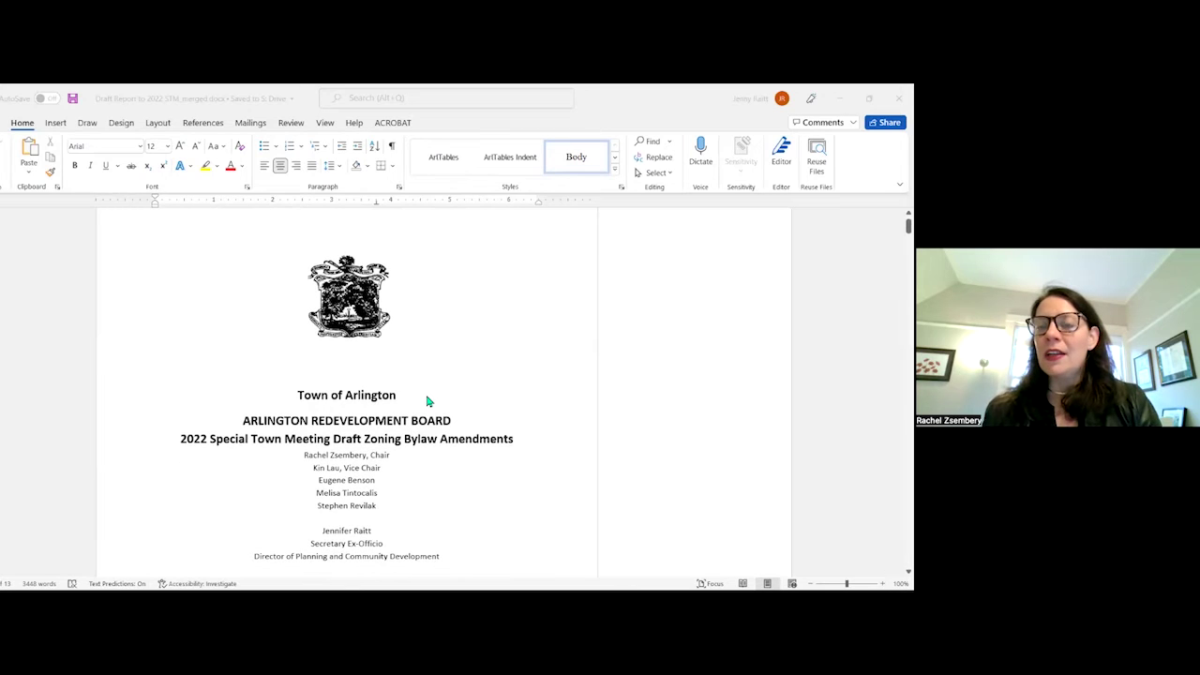
{"action": "scroll", "coordinate": [426, 401], "scroll_direction": "down", "scroll_amount": 4}
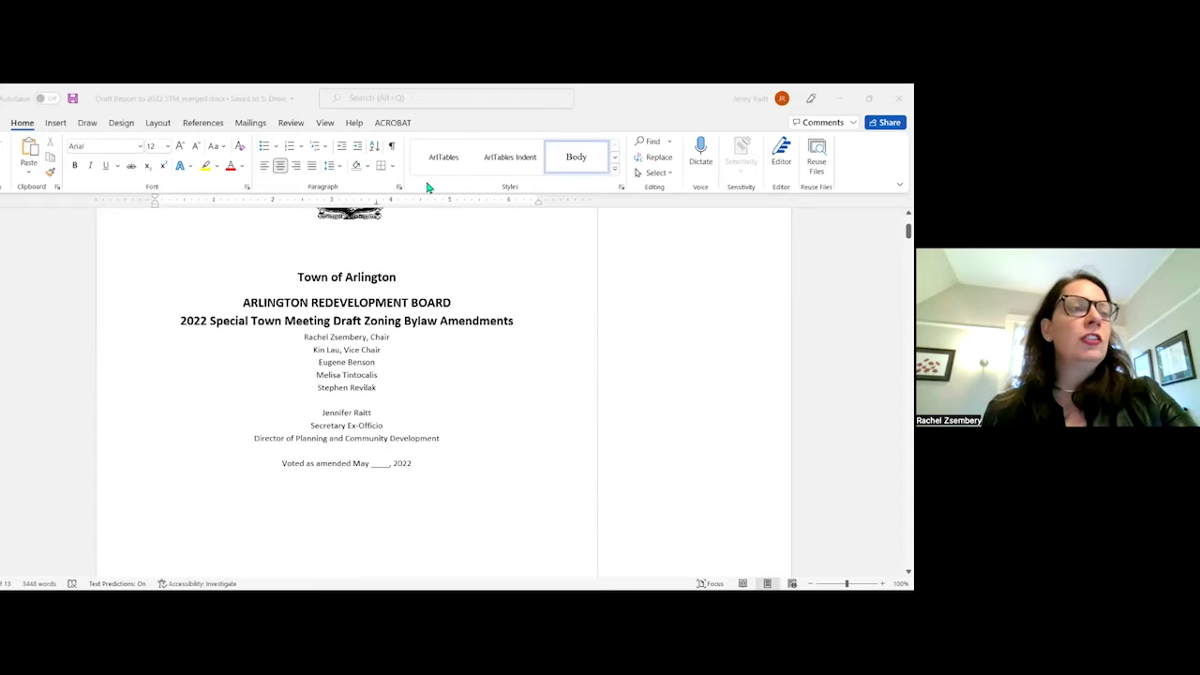
{"action": "left_click", "coordinate": [324, 125]}
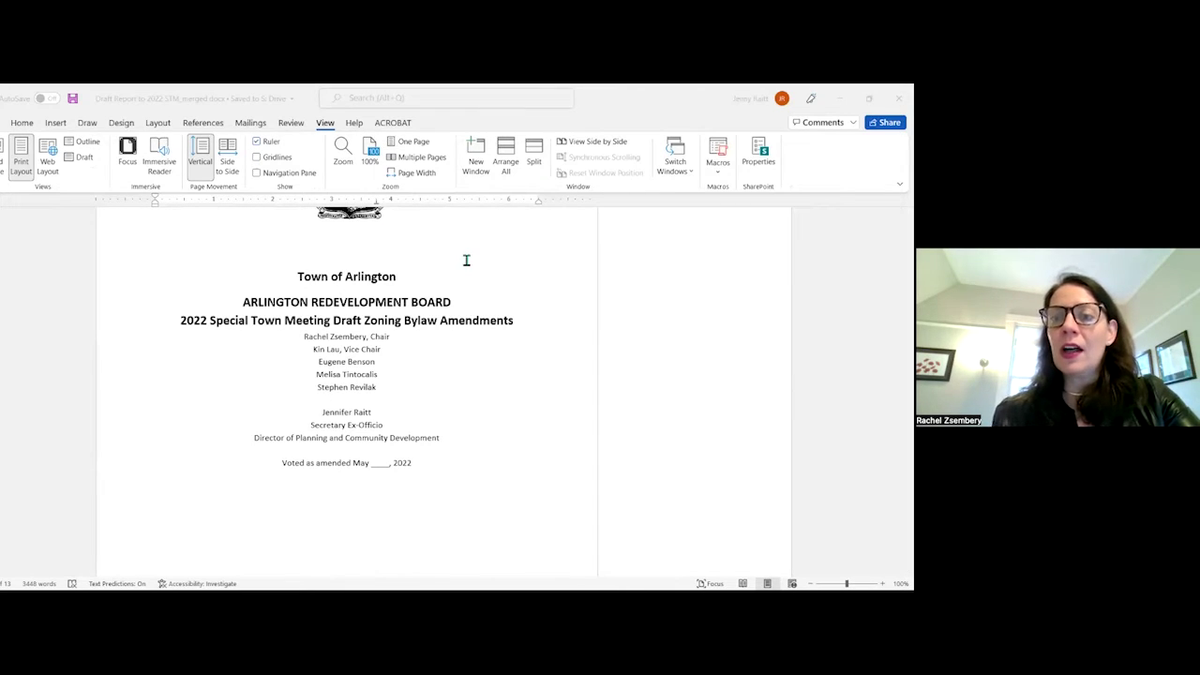
{"action": "scroll", "coordinate": [466, 267], "scroll_direction": "down", "scroll_amount": 1}
{"action": "scroll", "coordinate": [466, 272], "scroll_direction": "down", "scroll_amount": 8}
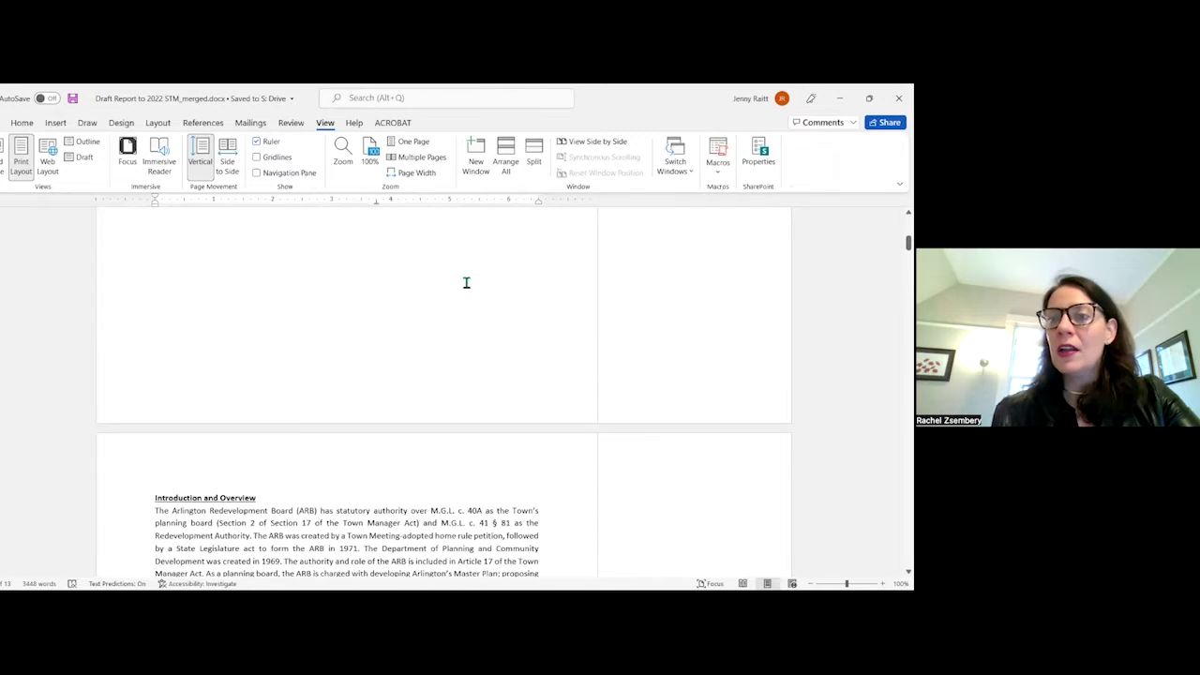
{"action": "scroll", "coordinate": [459, 300], "scroll_direction": "down", "scroll_amount": 1}
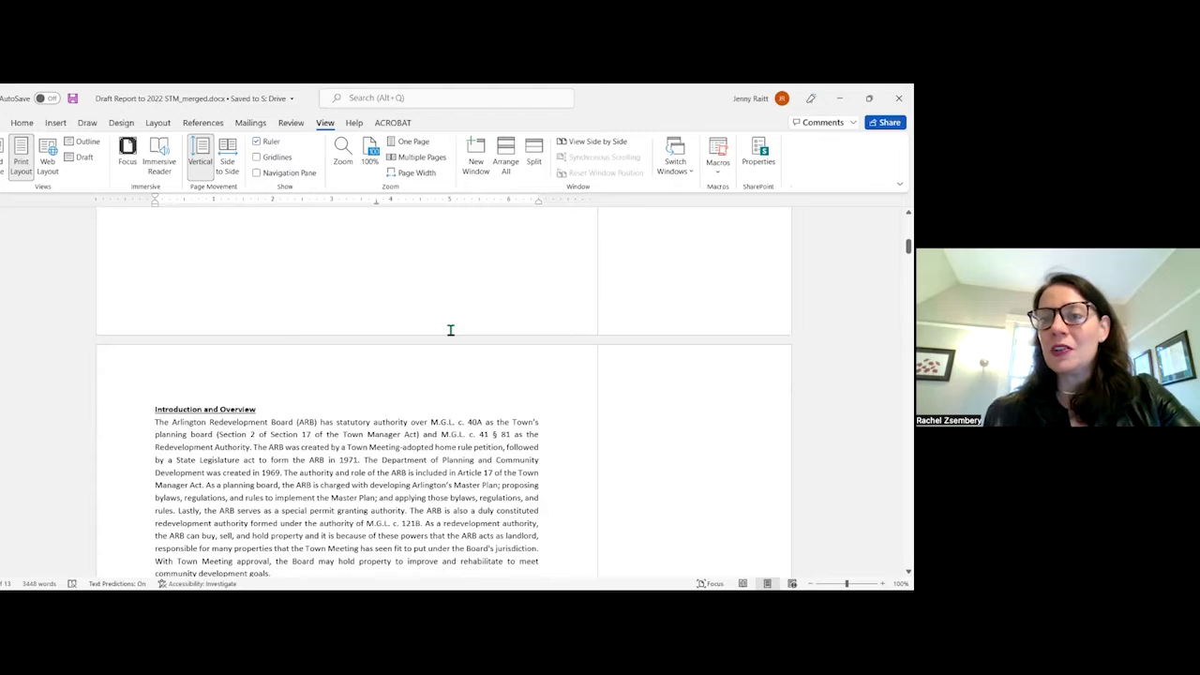
{"action": "scroll", "coordinate": [450, 331], "scroll_direction": "down", "scroll_amount": 5}
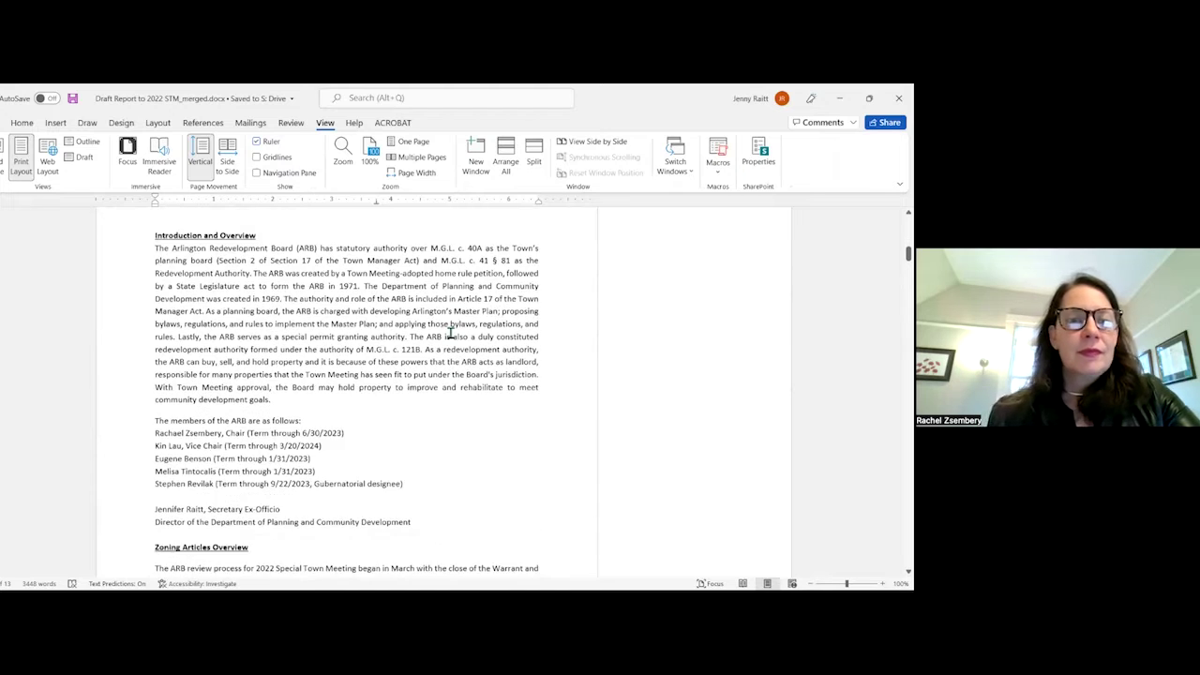
{"action": "scroll", "coordinate": [450, 333], "scroll_direction": "down", "scroll_amount": 7}
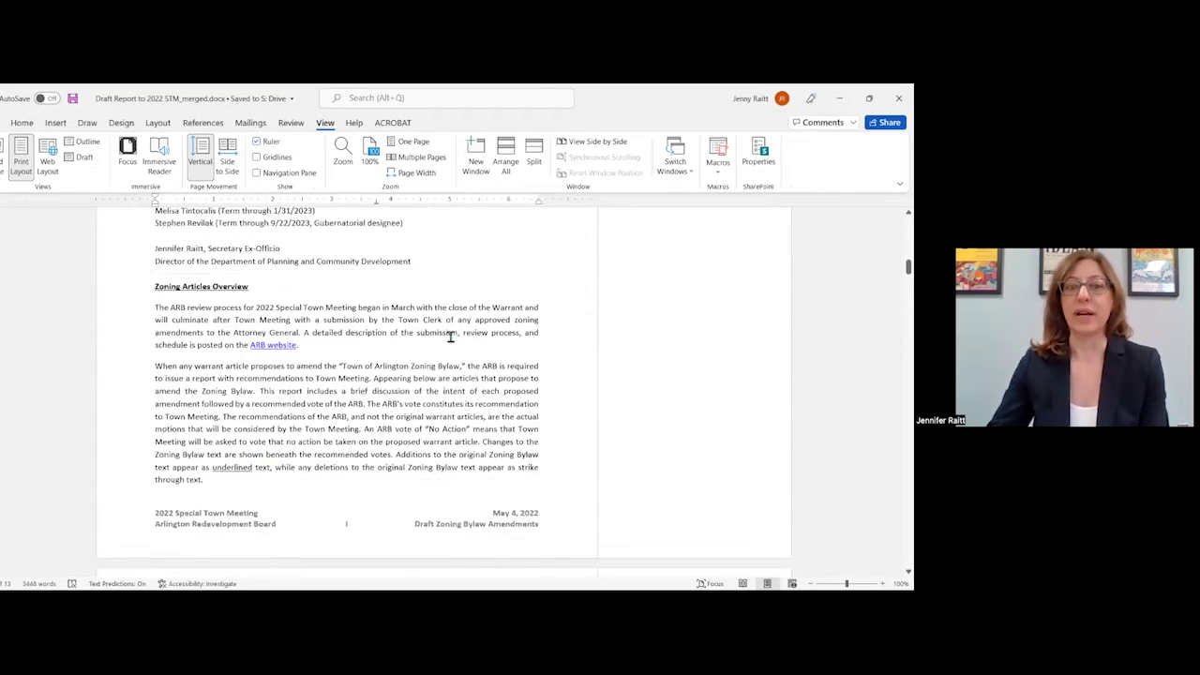
{"action": "scroll", "coordinate": [450, 343], "scroll_direction": "down", "scroll_amount": 14}
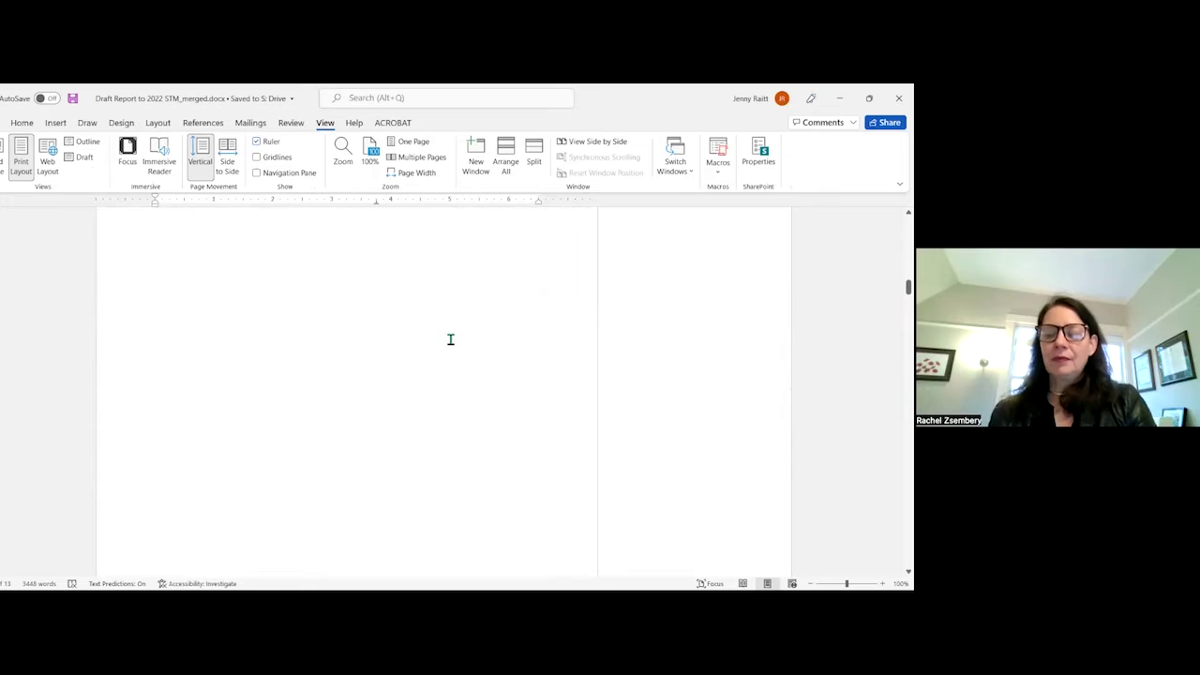
{"action": "scroll", "coordinate": [448, 346], "scroll_direction": "down", "scroll_amount": 6}
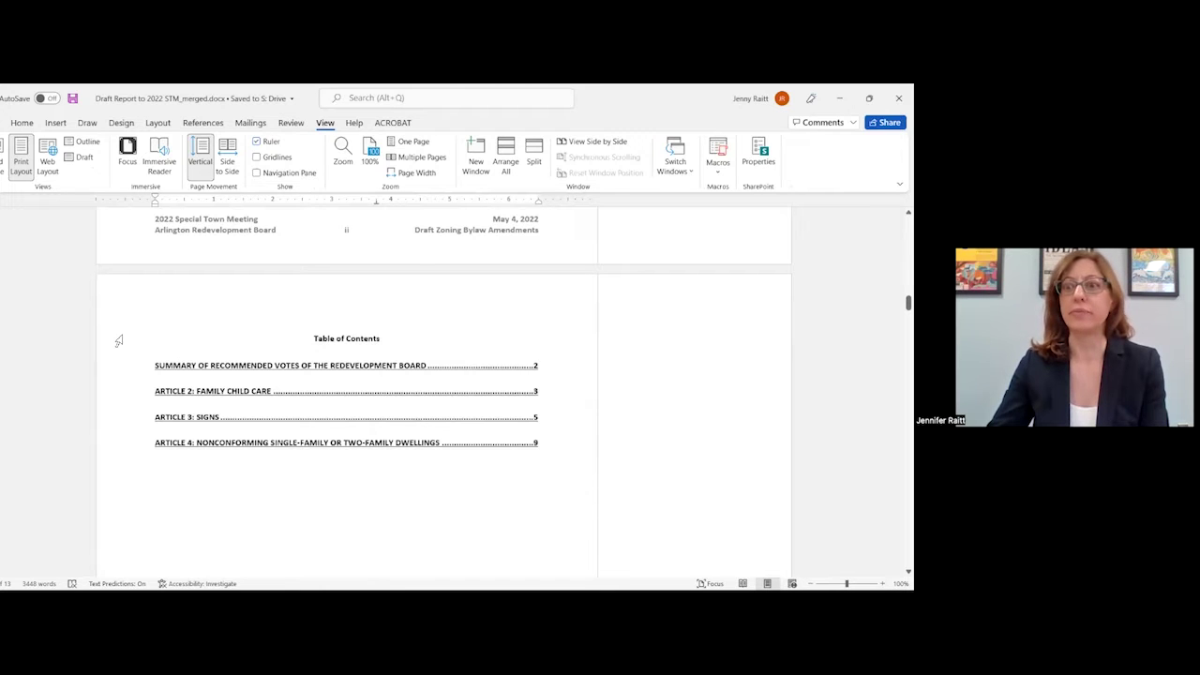
{"action": "scroll", "coordinate": [119, 340], "scroll_direction": "down", "scroll_amount": 12}
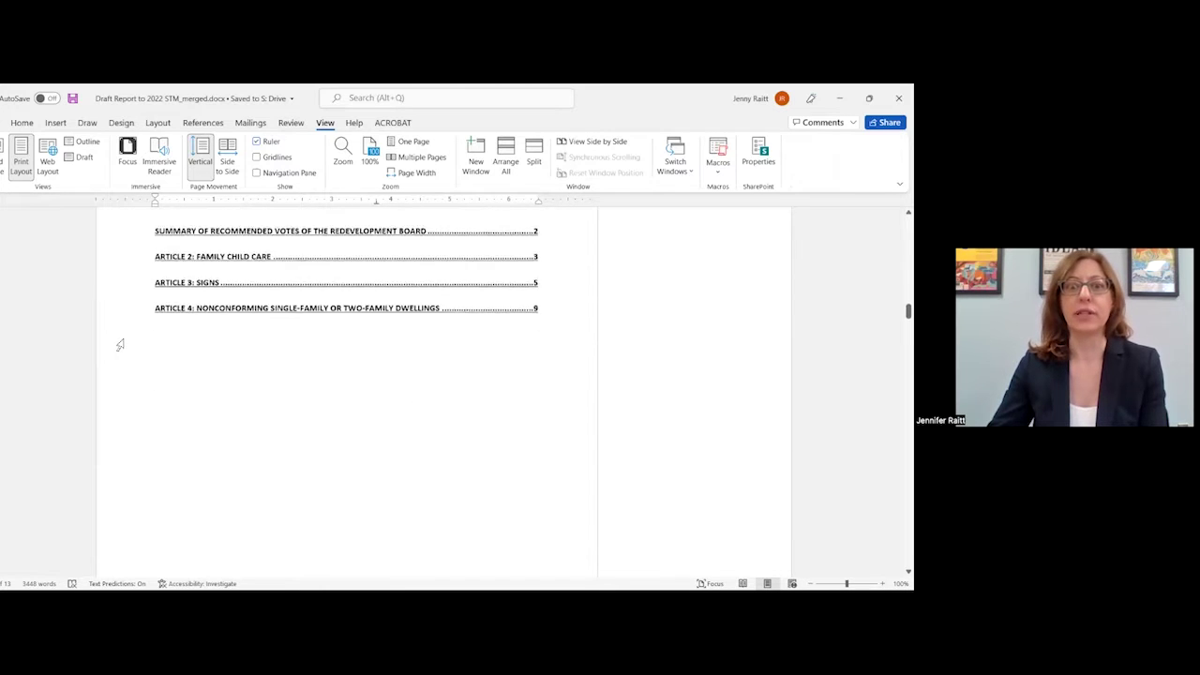
{"action": "scroll", "coordinate": [191, 365], "scroll_direction": "down", "scroll_amount": 11}
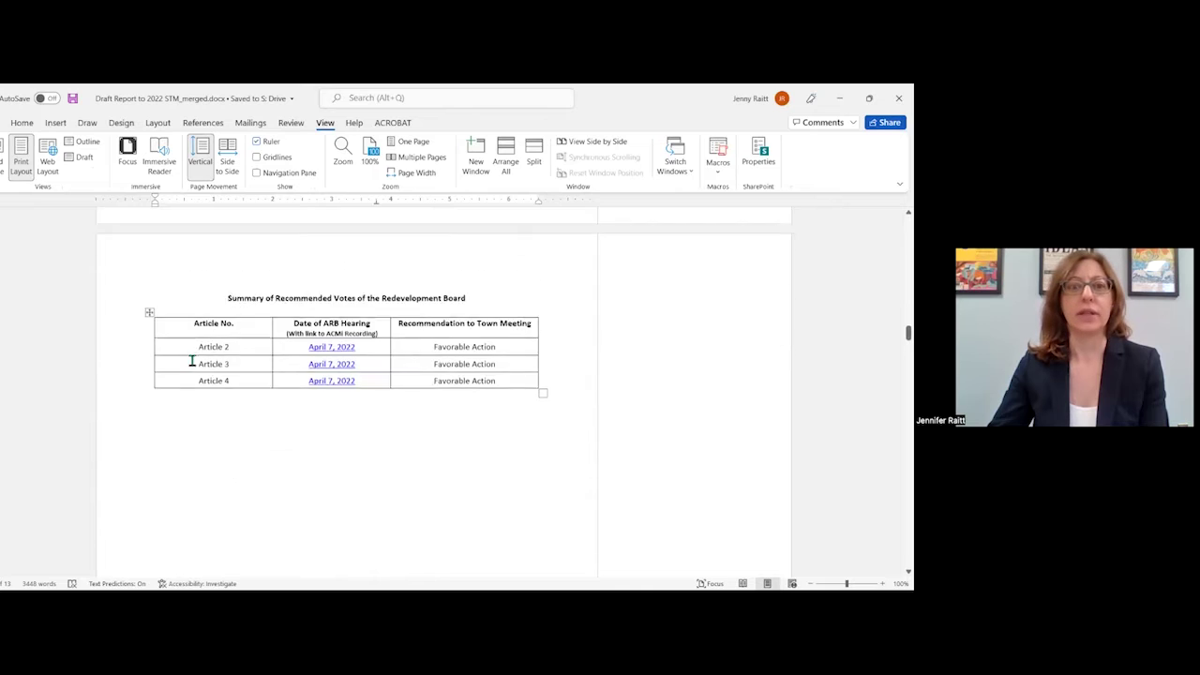
- Enter Y for family child care in the I column of the Section 5.6.3 use table under Article 2
{"action": "scroll", "coordinate": [190, 364], "scroll_direction": "down", "scroll_amount": 6}
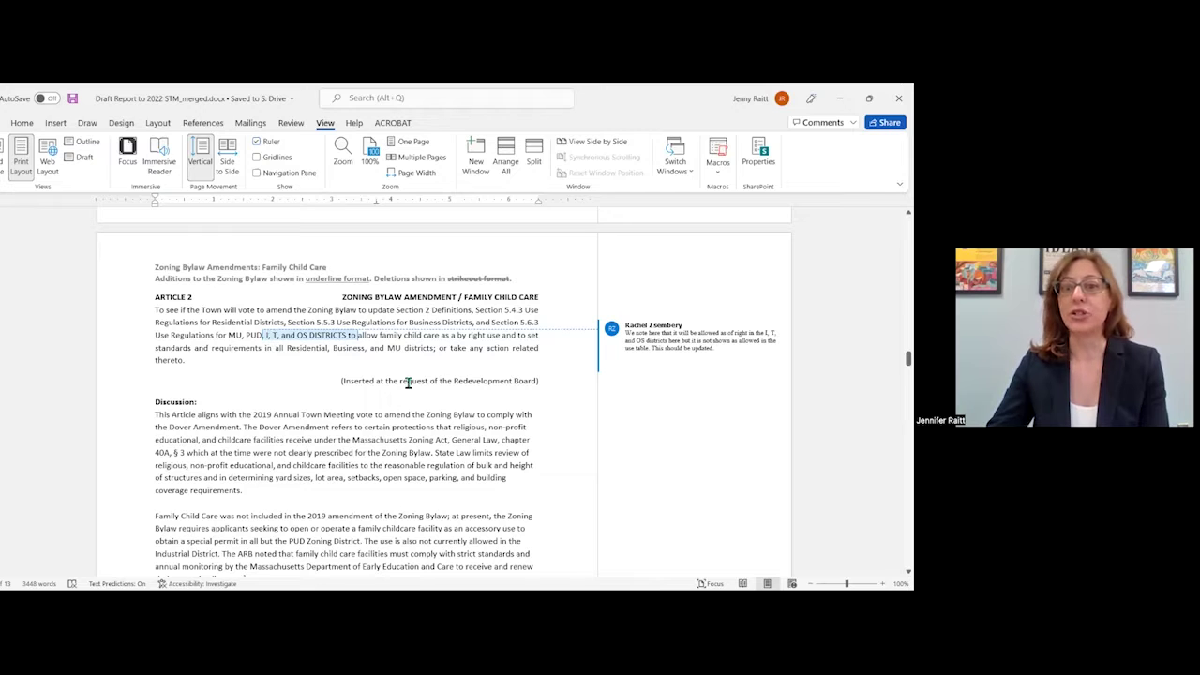
{"action": "scroll", "coordinate": [409, 383], "scroll_direction": "down", "scroll_amount": 2}
{"action": "scroll", "coordinate": [409, 383], "scroll_direction": "down", "scroll_amount": 10}
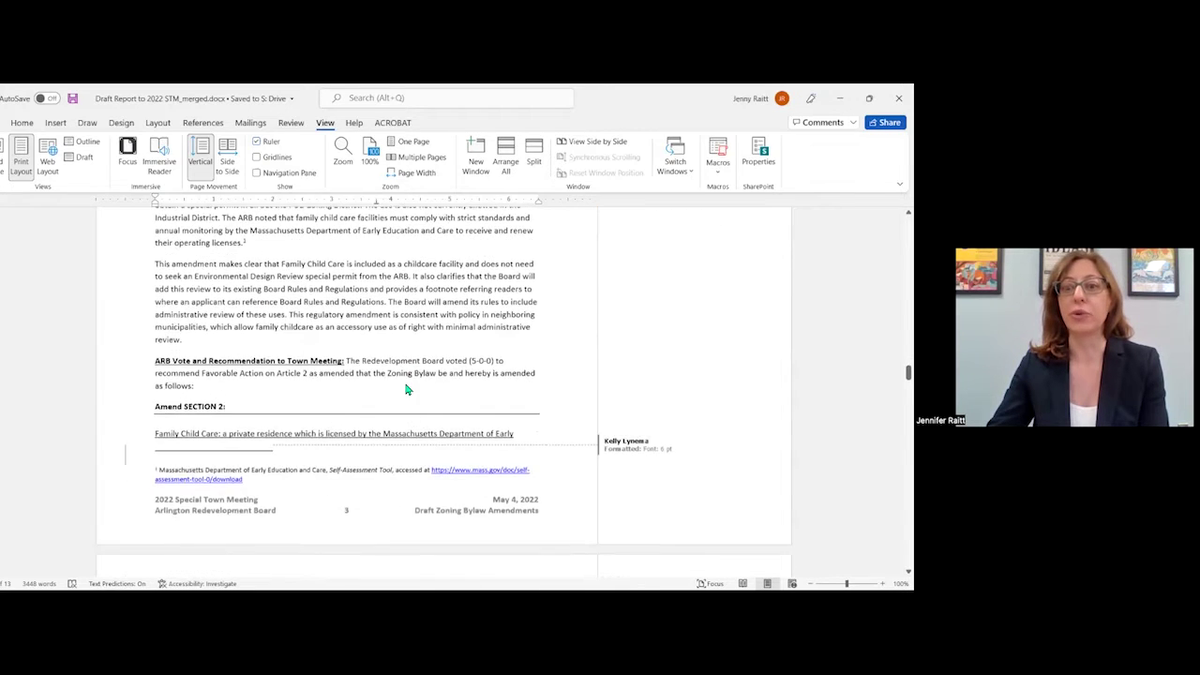
{"action": "scroll", "coordinate": [407, 388], "scroll_direction": "down", "scroll_amount": 15}
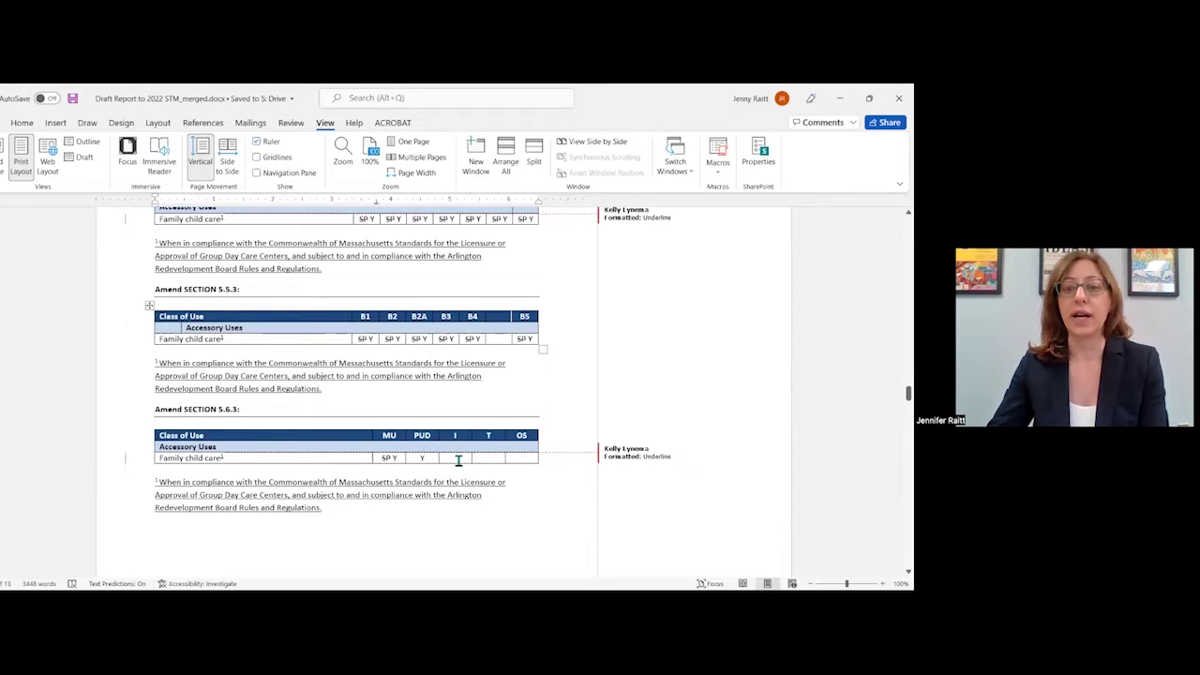
{"action": "left_click", "coordinate": [459, 459]}
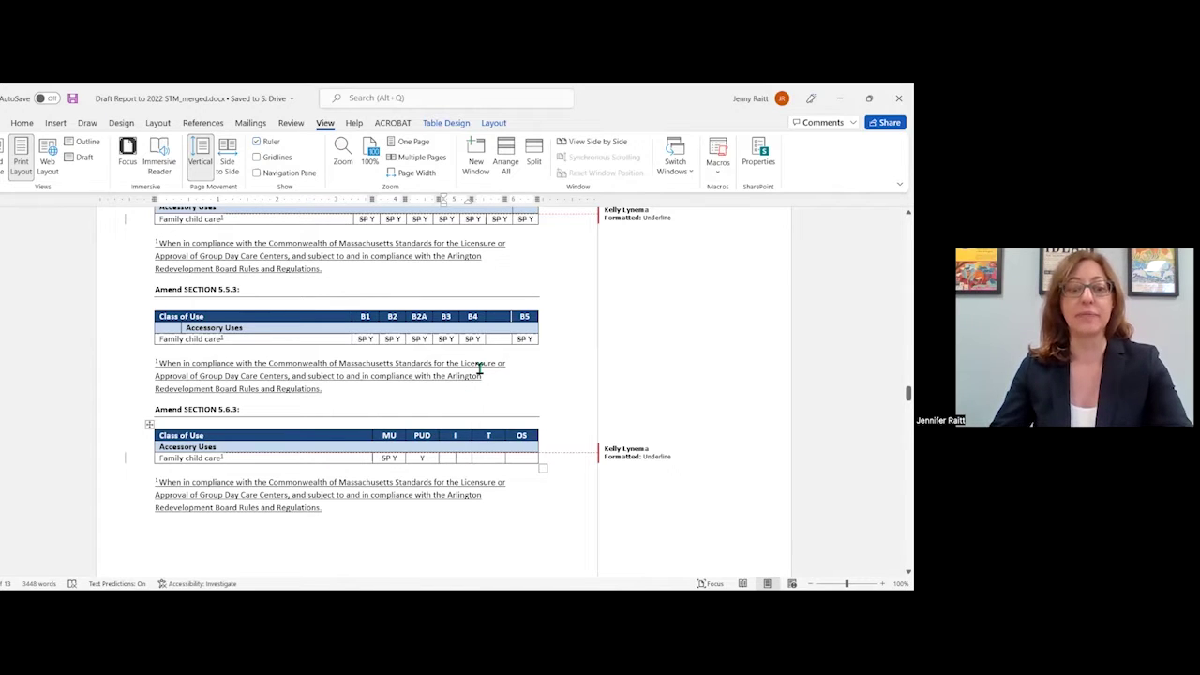
{"action": "type", "text": "Y"}
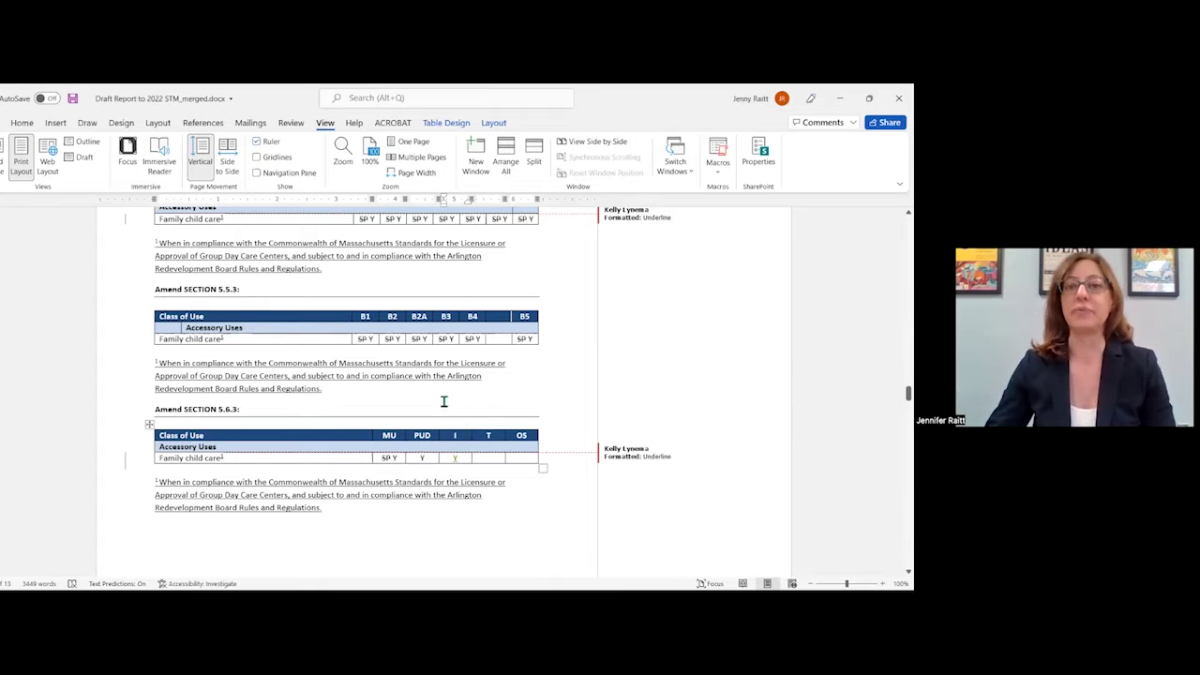
- Check the Family Child Care use tables against the Article 2 opening paragraph and its comment on the I, T, and OS districts
{"action": "scroll", "coordinate": [431, 375], "scroll_direction": "up", "scroll_amount": 5}
{"action": "scroll", "coordinate": [407, 307], "scroll_direction": "up", "scroll_amount": 6}
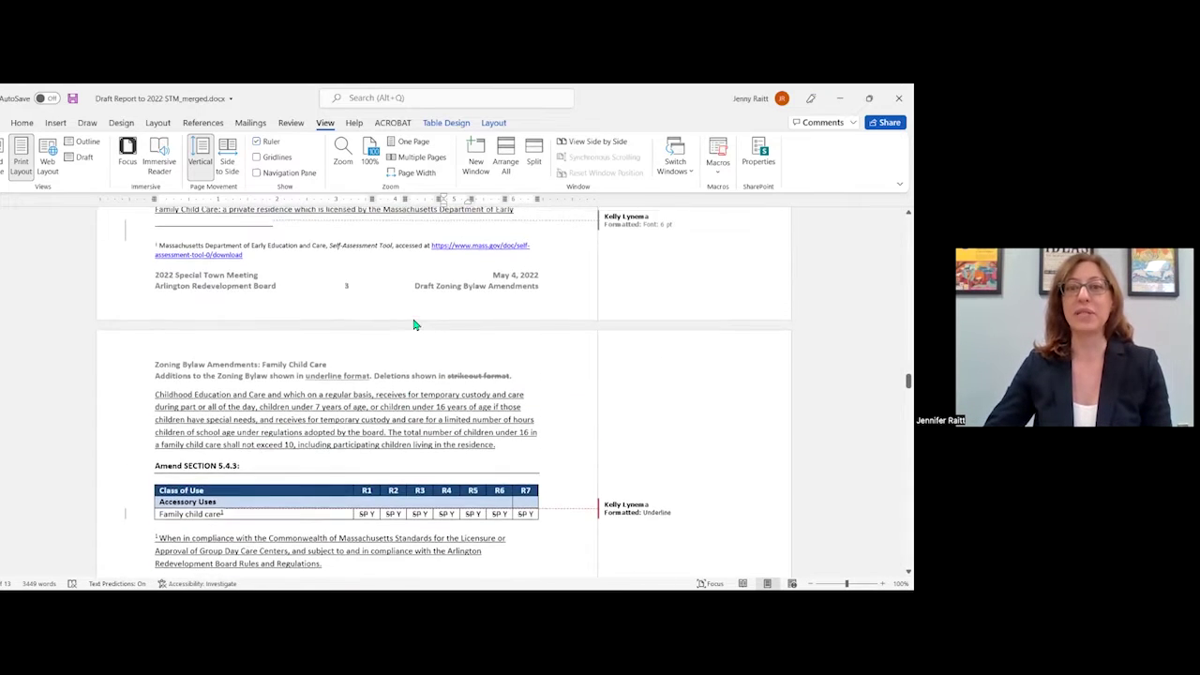
{"action": "scroll", "coordinate": [419, 321], "scroll_direction": "up", "scroll_amount": 2}
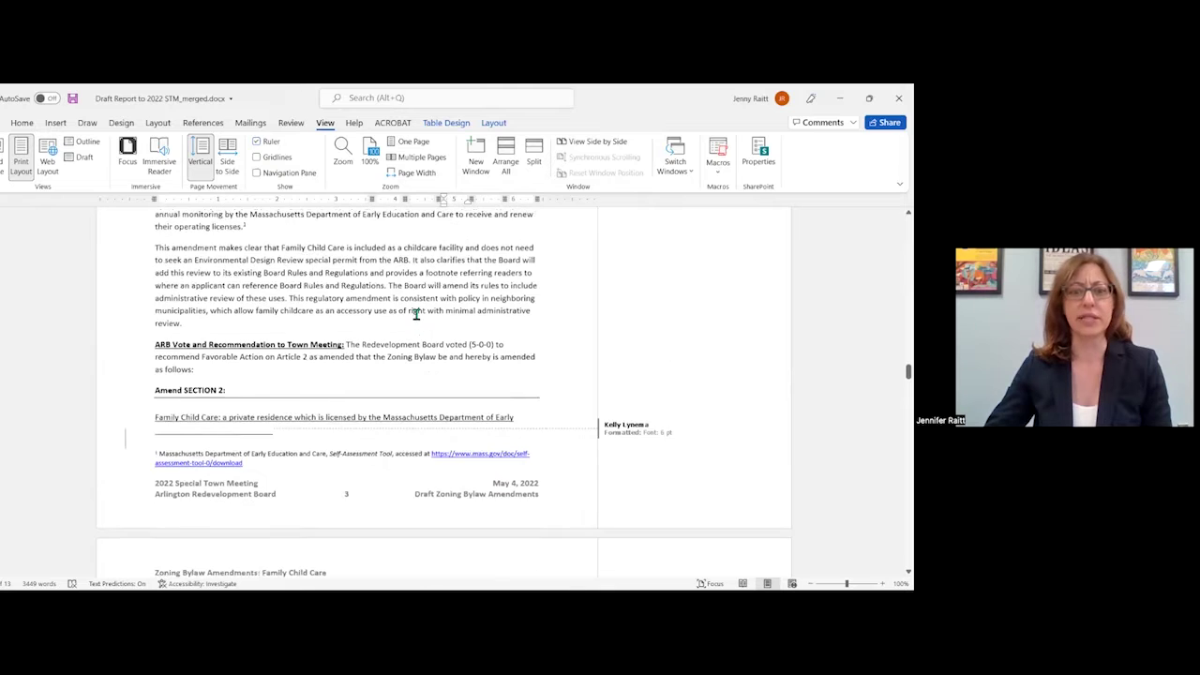
{"action": "scroll", "coordinate": [422, 337], "scroll_direction": "down", "scroll_amount": 3}
{"action": "scroll", "coordinate": [424, 354], "scroll_direction": "down", "scroll_amount": 8}
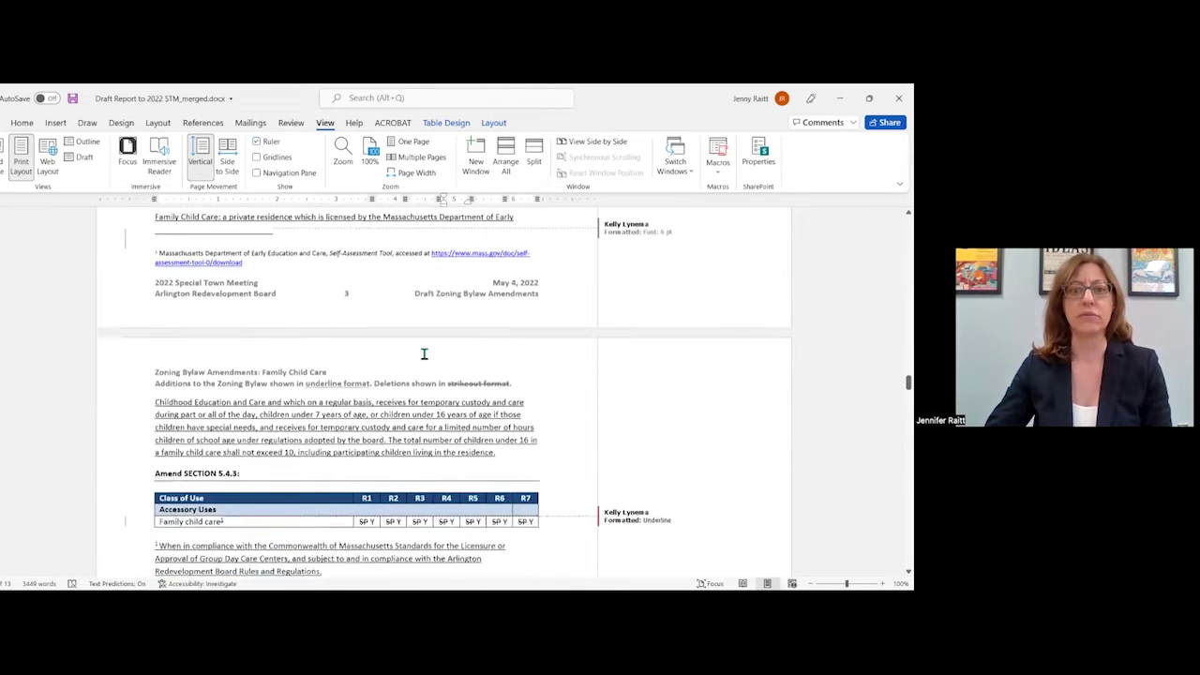
{"action": "scroll", "coordinate": [424, 354], "scroll_direction": "down", "scroll_amount": 7}
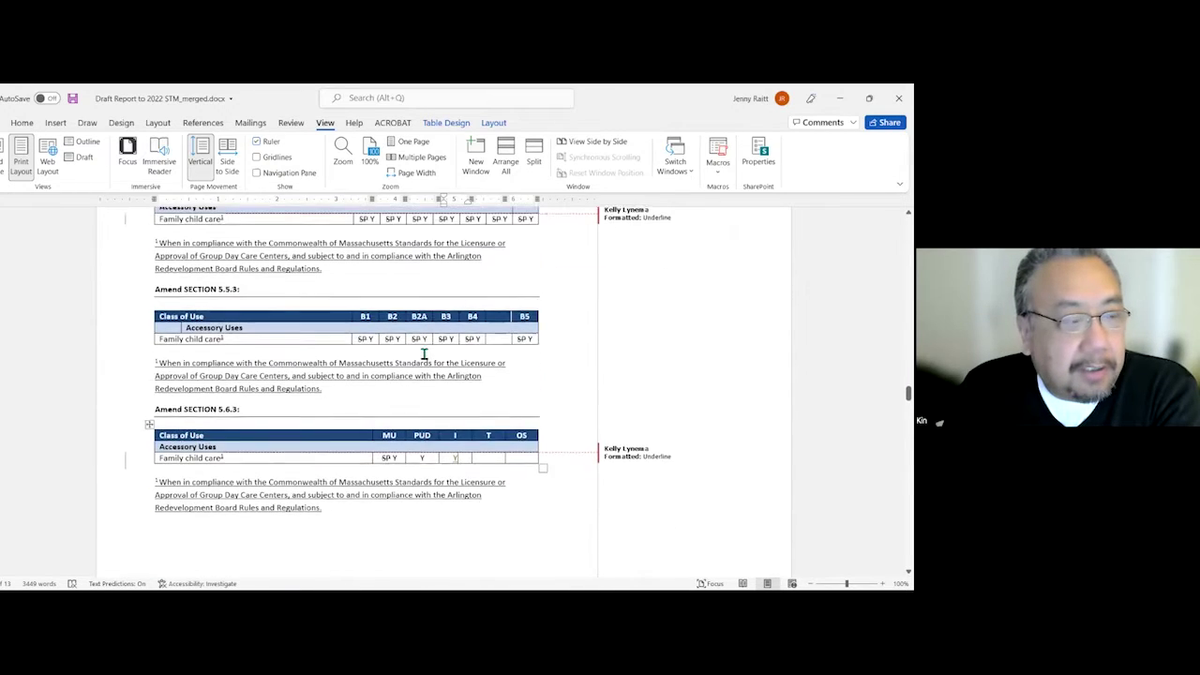
{"action": "scroll", "coordinate": [422, 357], "scroll_direction": "down", "scroll_amount": 7}
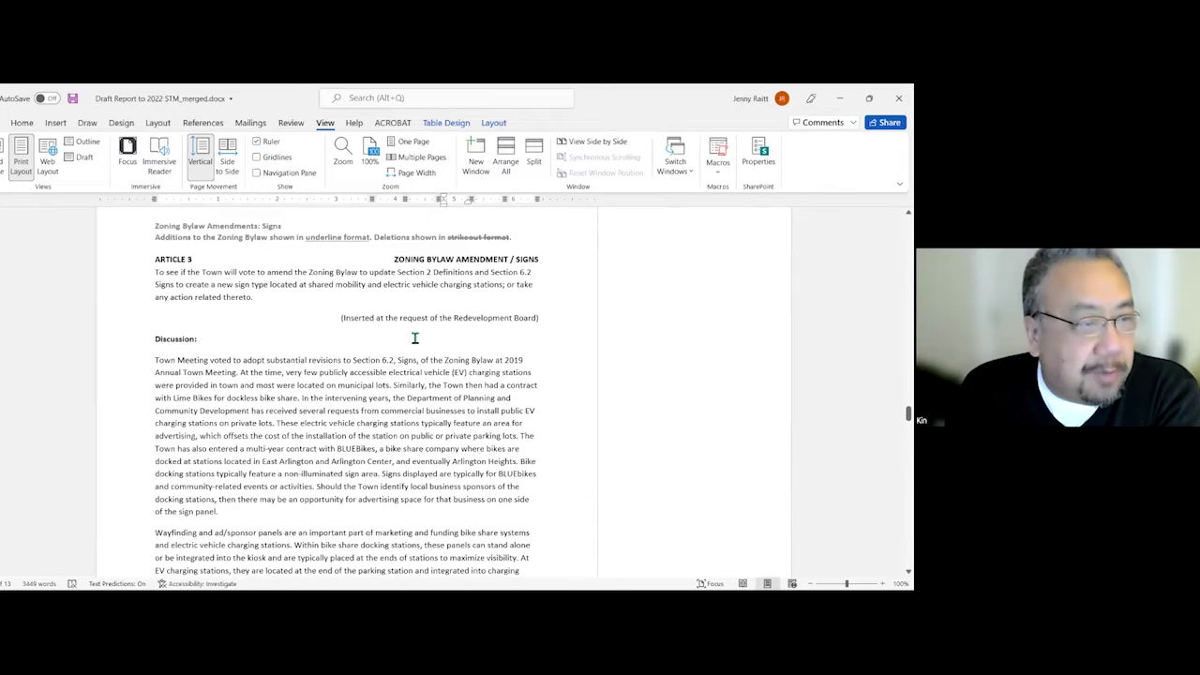
{"action": "scroll", "coordinate": [422, 352], "scroll_direction": "up", "scroll_amount": 5}
{"action": "scroll", "coordinate": [427, 362], "scroll_direction": "up", "scroll_amount": 20}
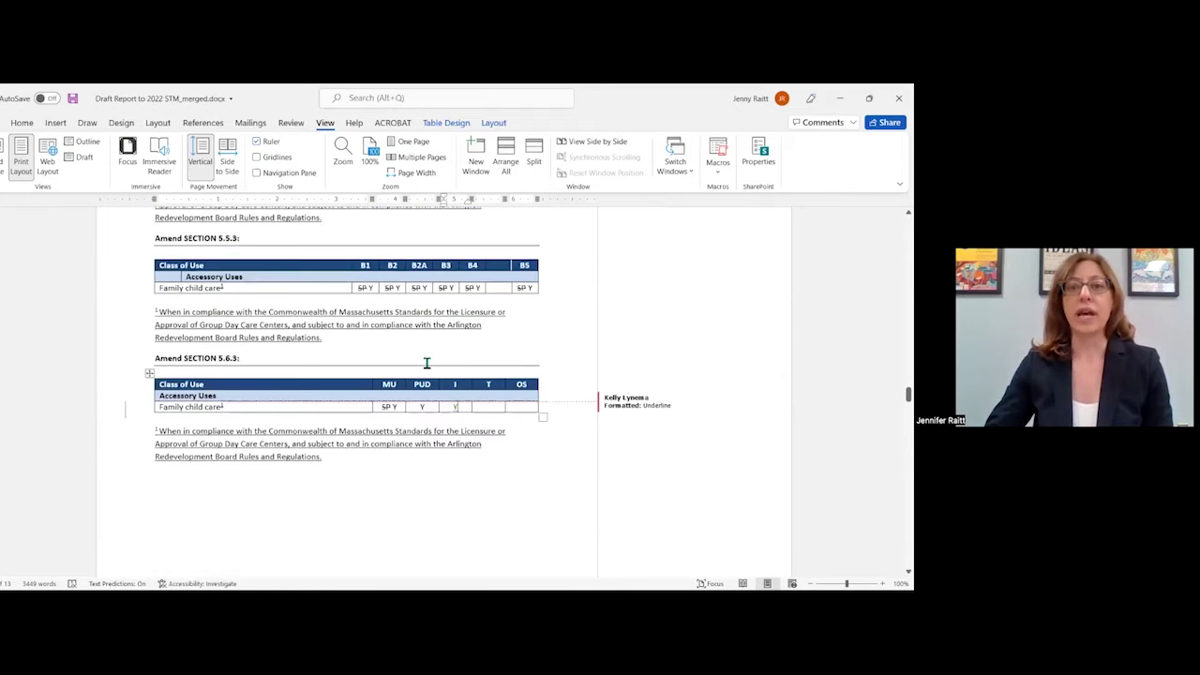
{"action": "scroll", "coordinate": [427, 370], "scroll_direction": "up", "scroll_amount": 15}
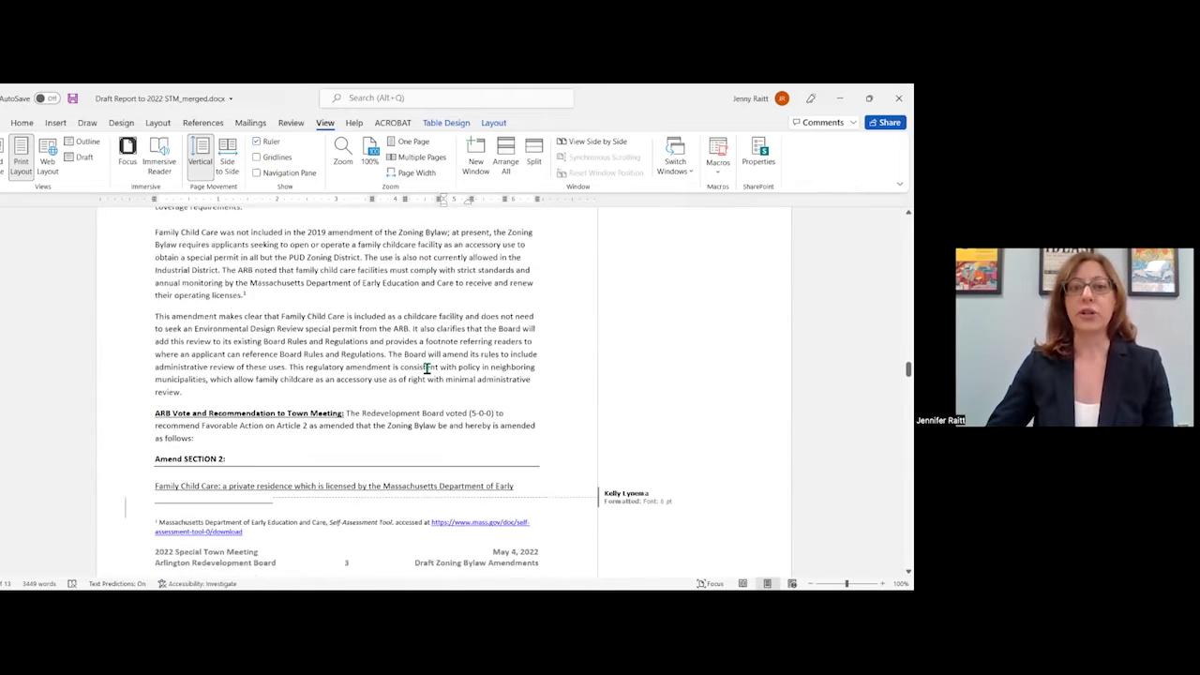
{"action": "scroll", "coordinate": [426, 380], "scroll_direction": "up", "scroll_amount": 3}
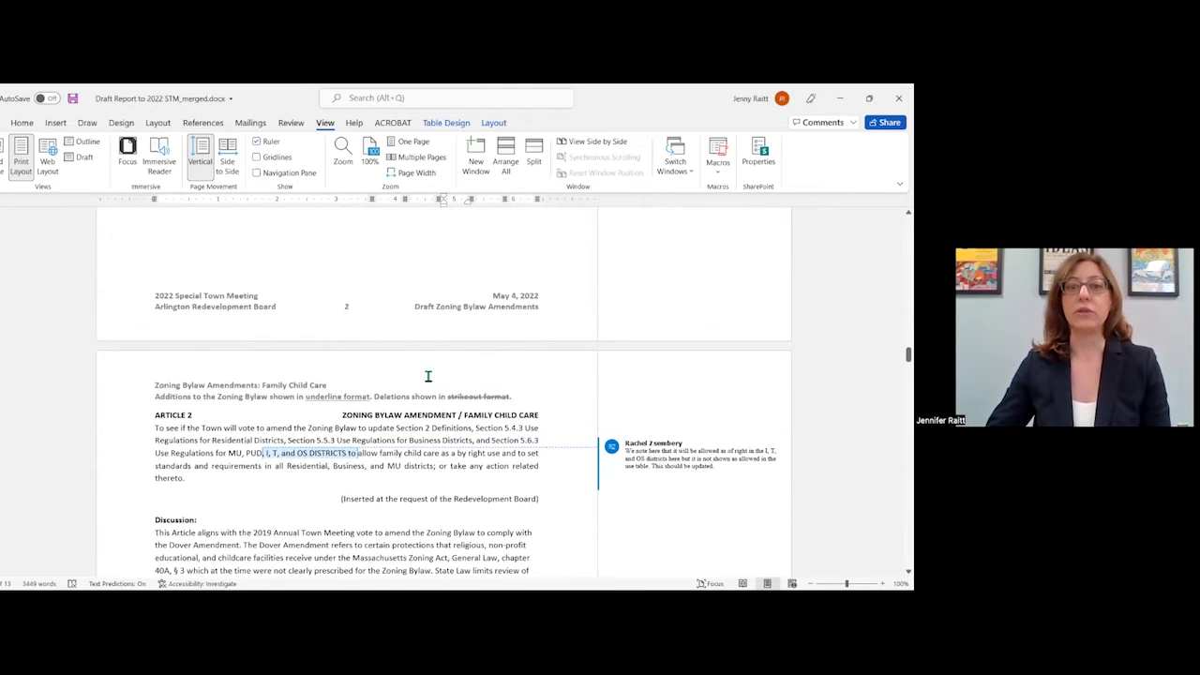
- Review the Article 2 discussion, the ARB recommendation and the use tables for Sections 5.4.3, 5.5.3 and 5.6.3
{"action": "scroll", "coordinate": [427, 378], "scroll_direction": "down", "scroll_amount": 2}
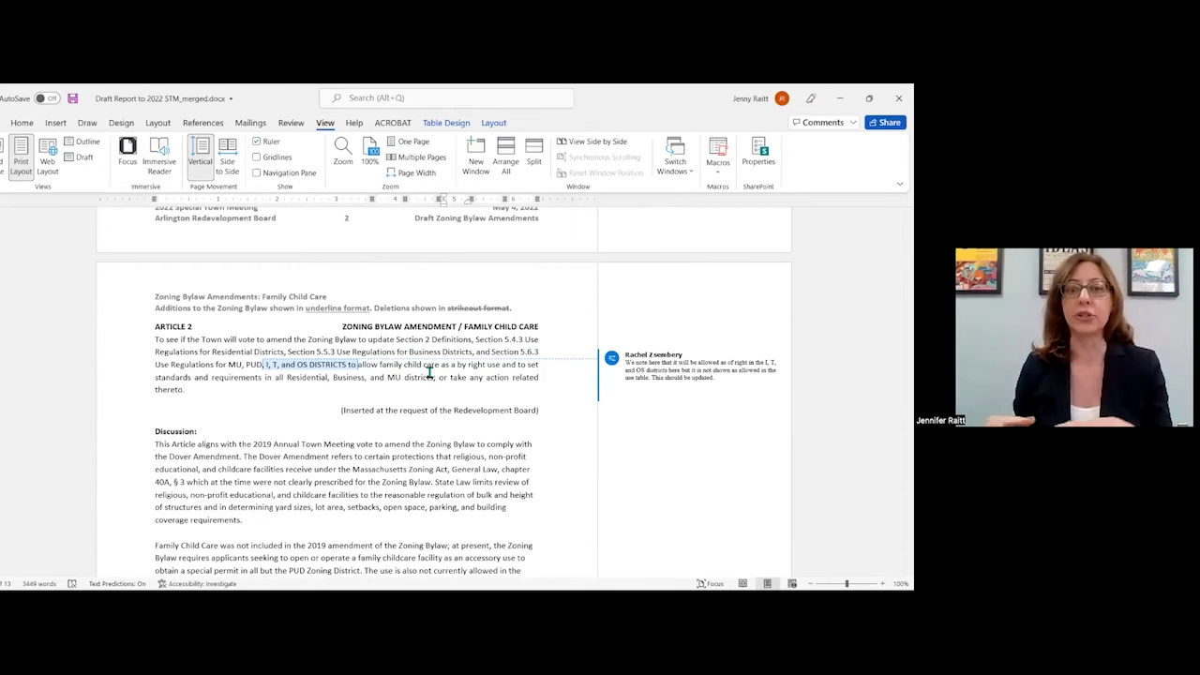
{"action": "scroll", "coordinate": [427, 373], "scroll_direction": "down", "scroll_amount": 2}
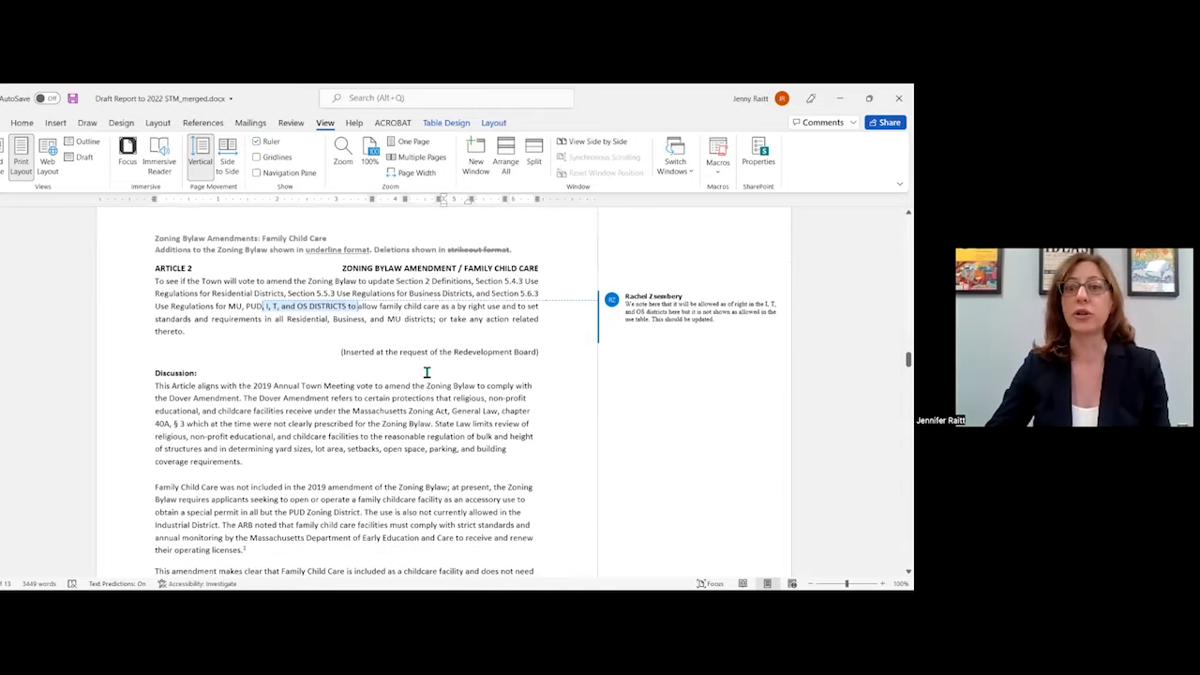
{"action": "scroll", "coordinate": [427, 373], "scroll_direction": "down", "scroll_amount": 9}
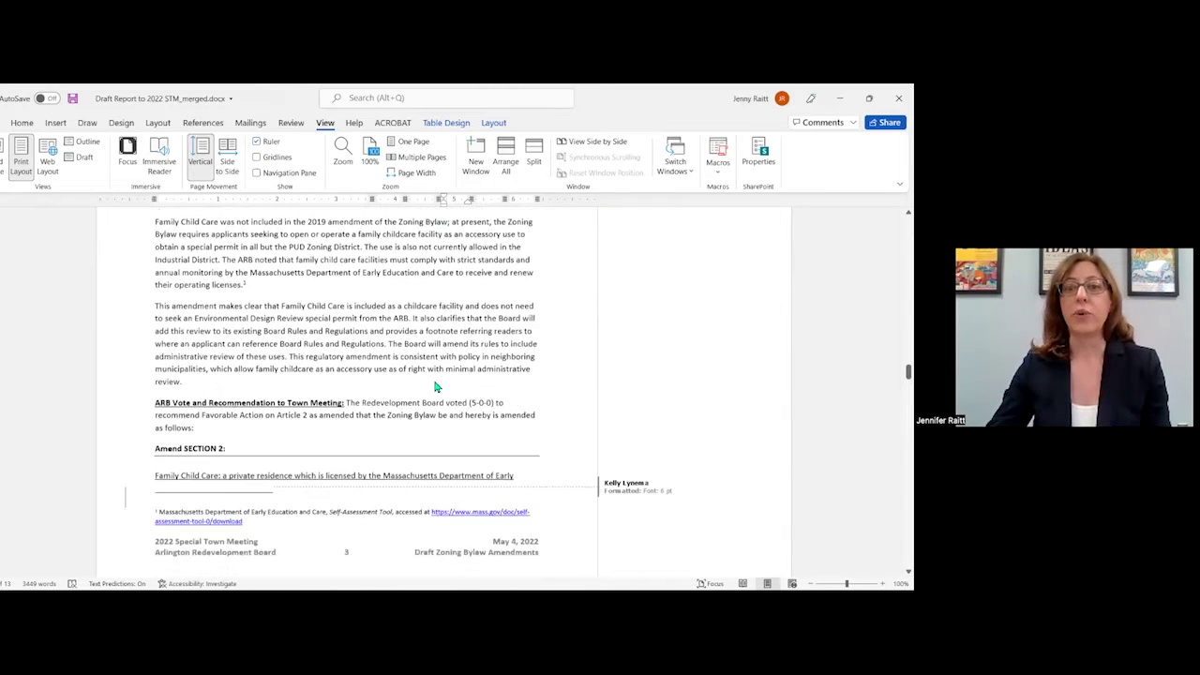
{"action": "scroll", "coordinate": [434, 386], "scroll_direction": "down", "scroll_amount": 9}
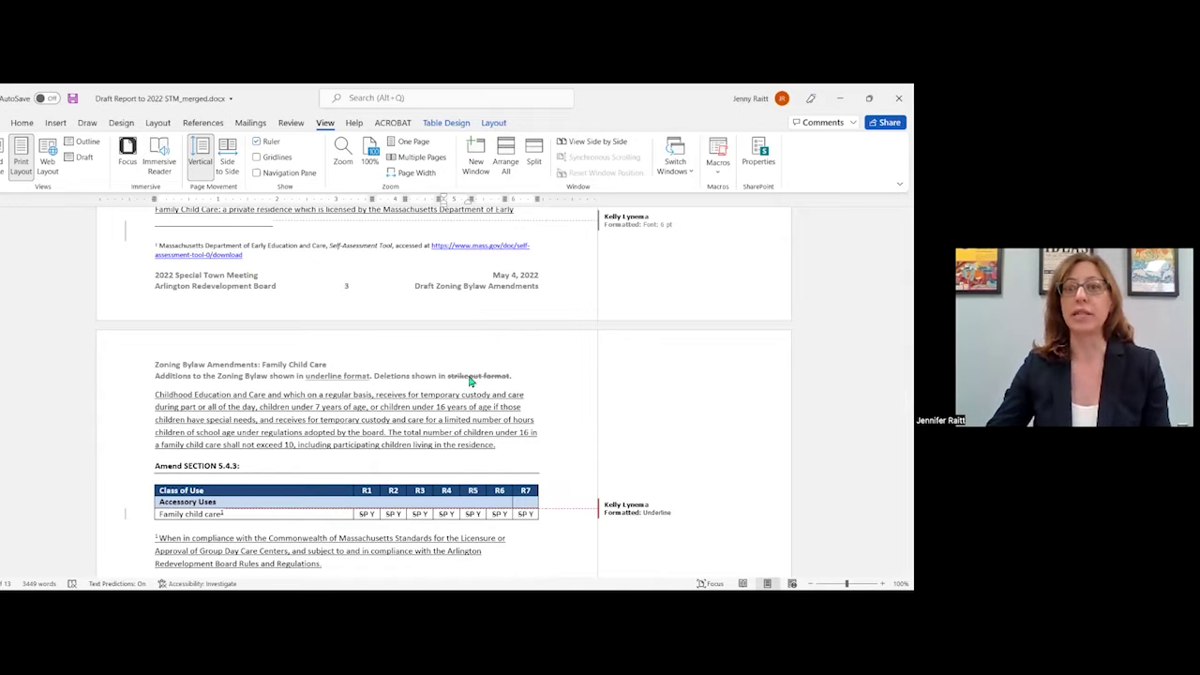
{"action": "scroll", "coordinate": [474, 399], "scroll_direction": "down", "scroll_amount": 8}
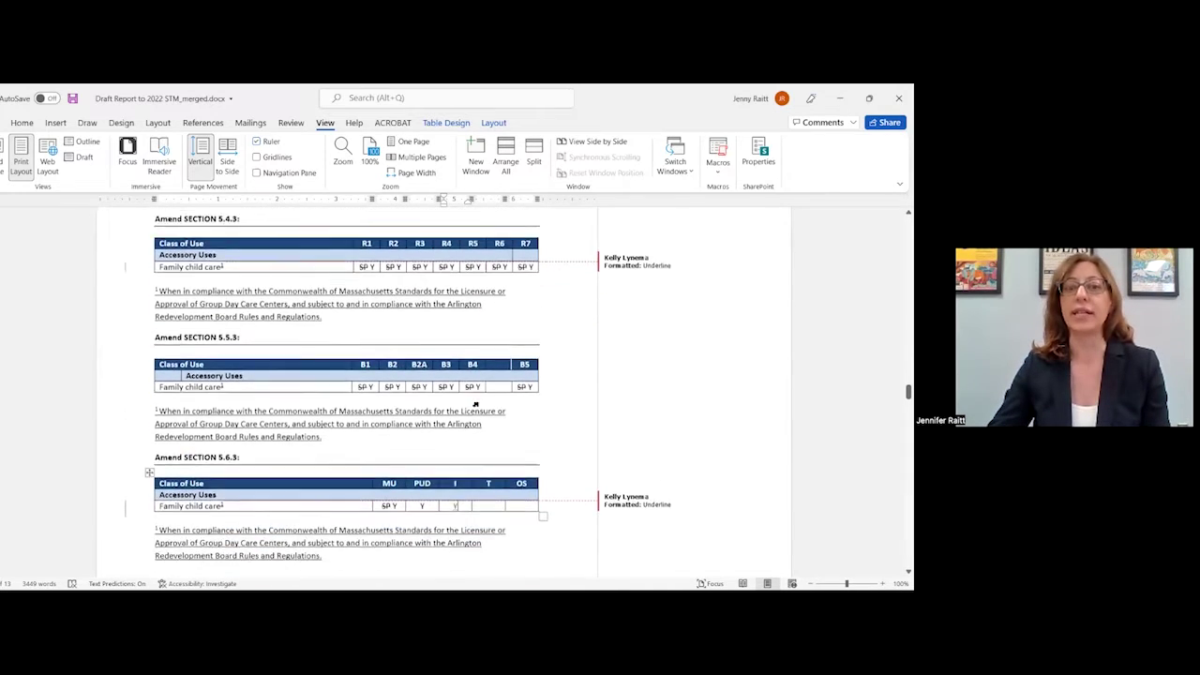
{"action": "scroll", "coordinate": [476, 405], "scroll_direction": "down", "scroll_amount": 4}
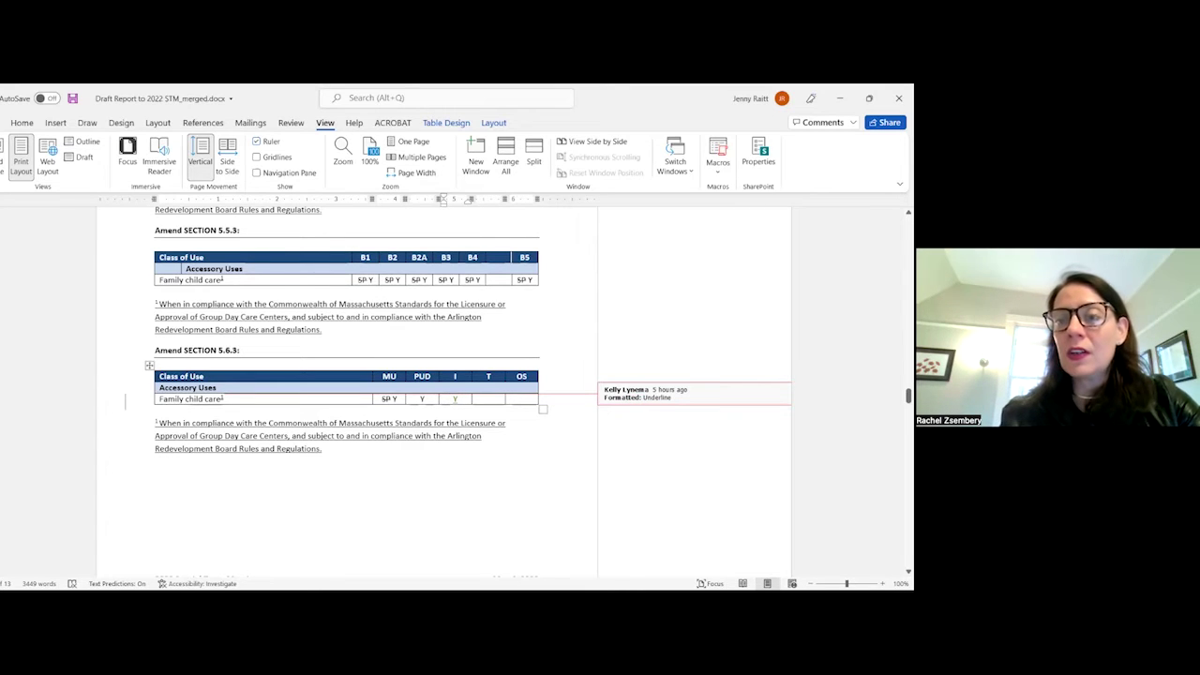
{"action": "scroll", "coordinate": [600, 338], "scroll_direction": "up", "scroll_amount": 3}
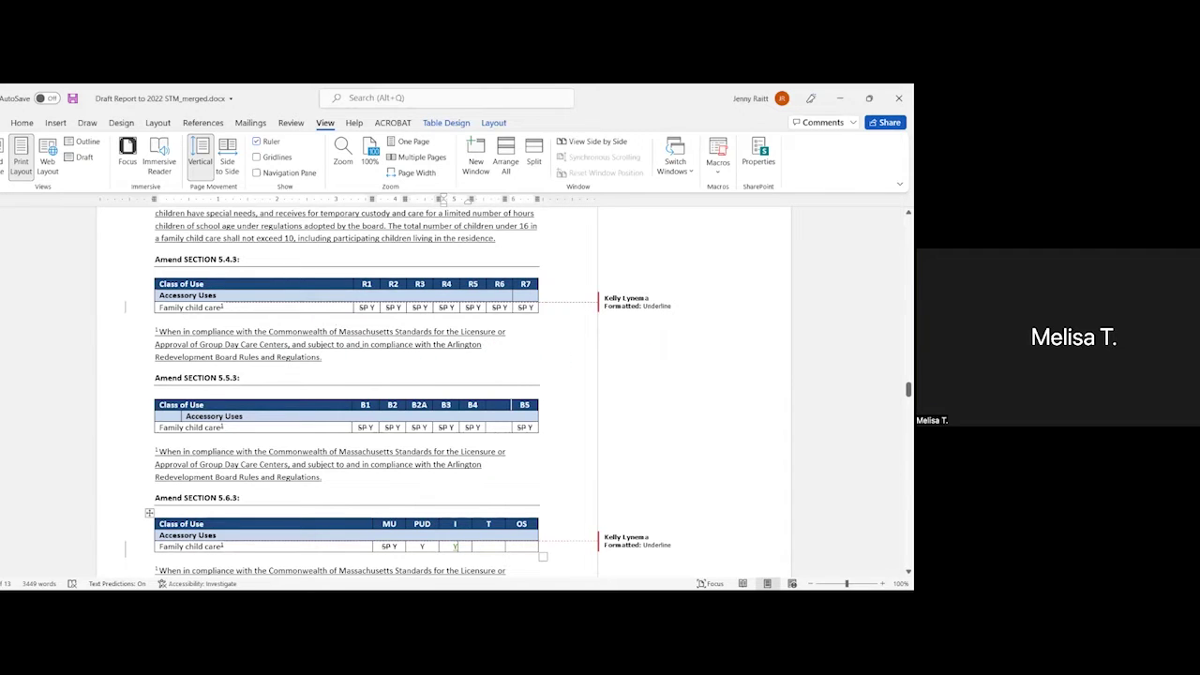
- Remove the Y from the I column of the family child care row in the Section 5.6.3 table
{"action": "scroll", "coordinate": [646, 344], "scroll_direction": "down", "scroll_amount": 3}
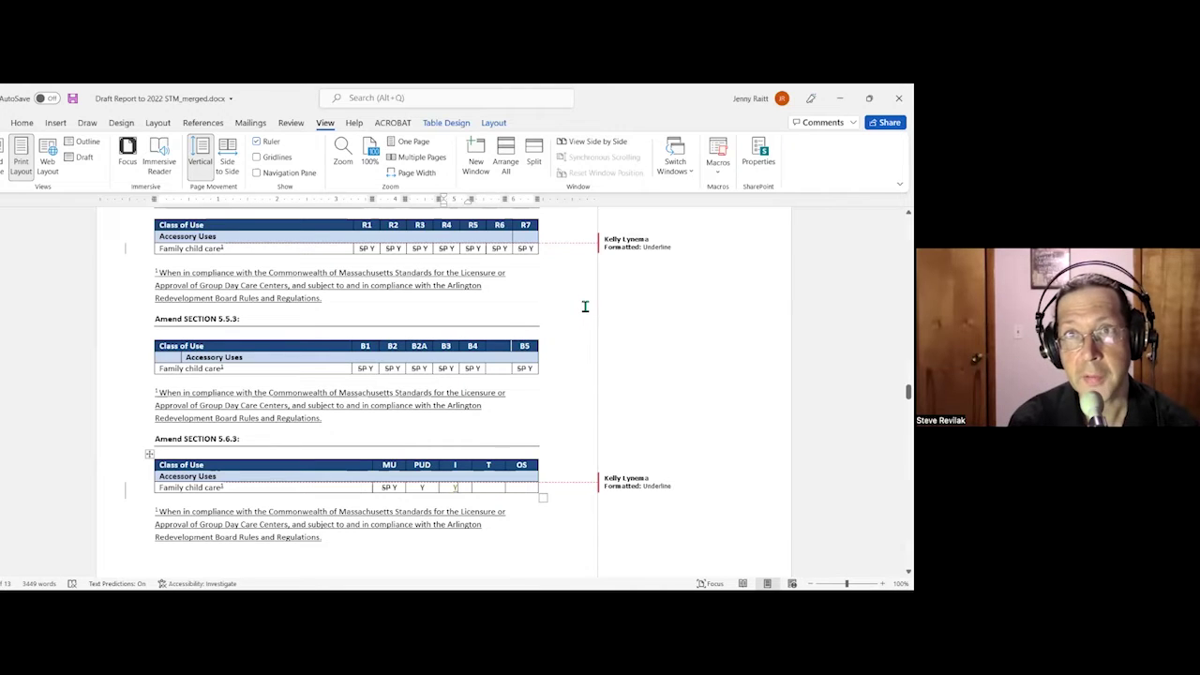
{"action": "key", "text": "BackSpace"}
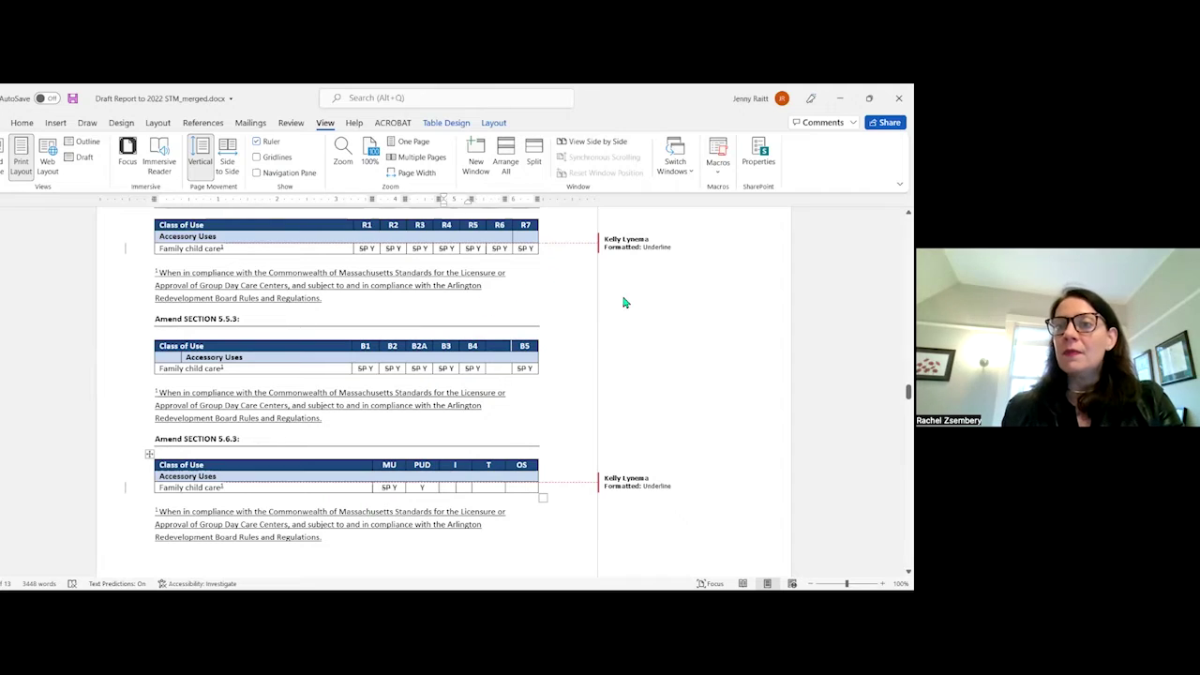
{"action": "left_click", "coordinate": [640, 248]}
- Delete the comment about the I, T, and OS districts on the Article 2 opening paragraph
{"action": "scroll", "coordinate": [645, 268], "scroll_direction": "up", "scroll_amount": 5}
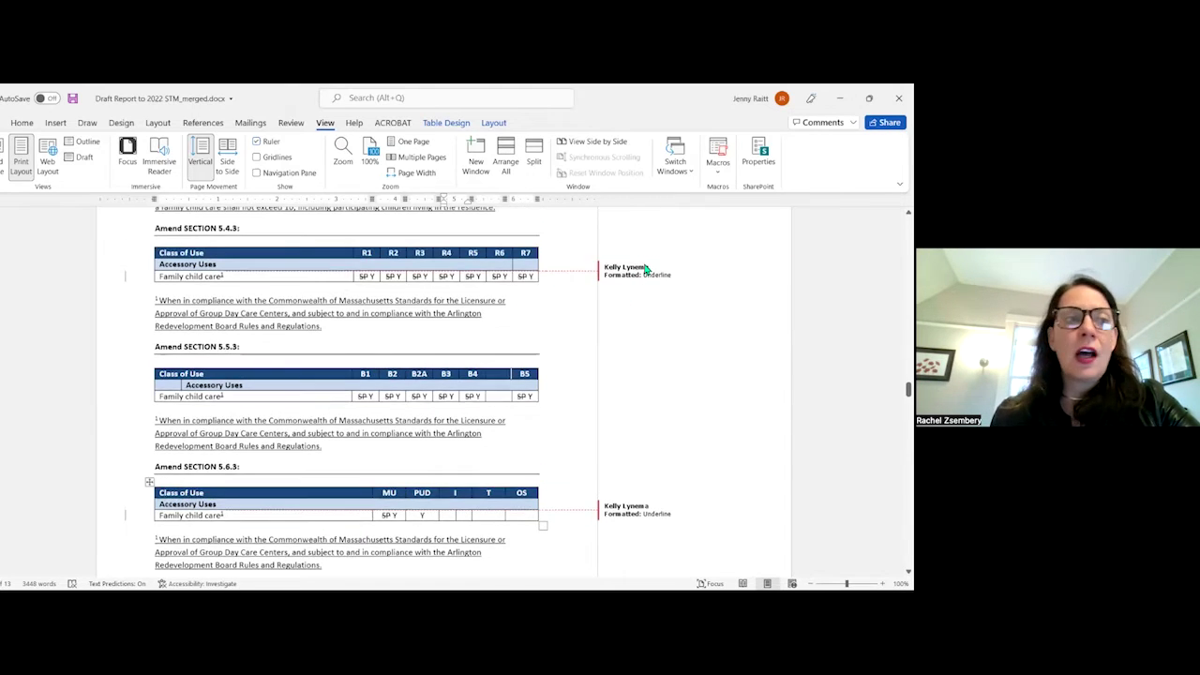
{"action": "scroll", "coordinate": [647, 294], "scroll_direction": "up", "scroll_amount": 10}
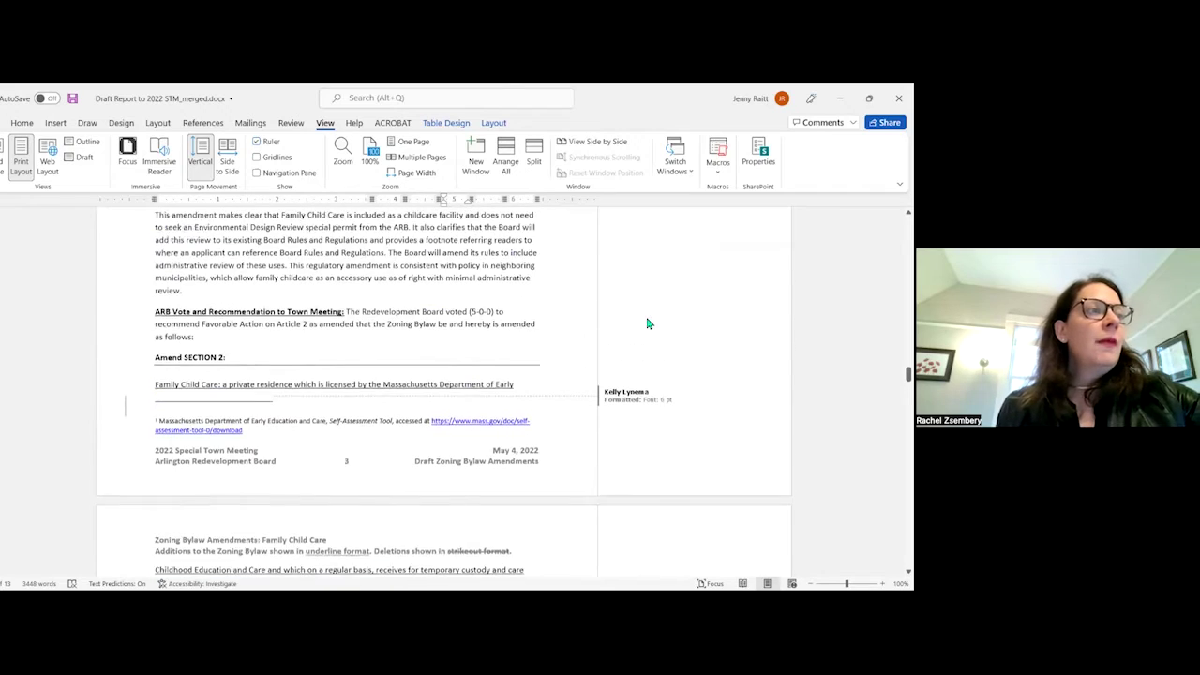
{"action": "scroll", "coordinate": [647, 325], "scroll_direction": "up", "scroll_amount": 5}
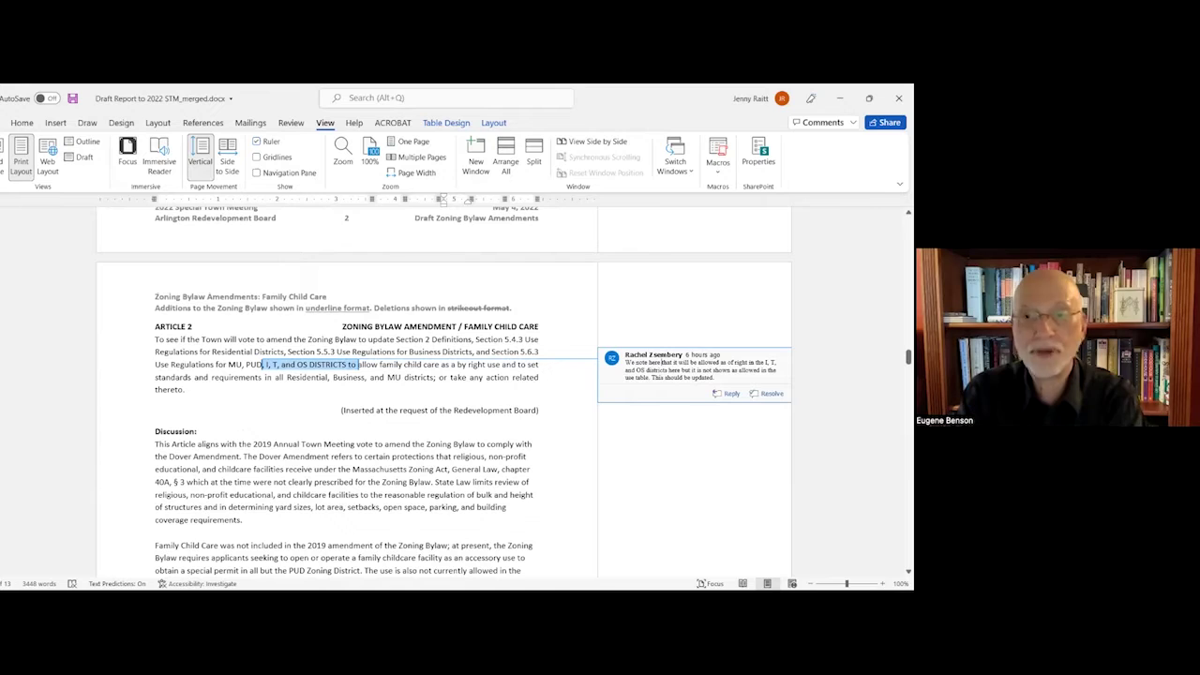
{"action": "right_click", "coordinate": [663, 364]}
{"action": "left_click", "coordinate": [732, 201]}
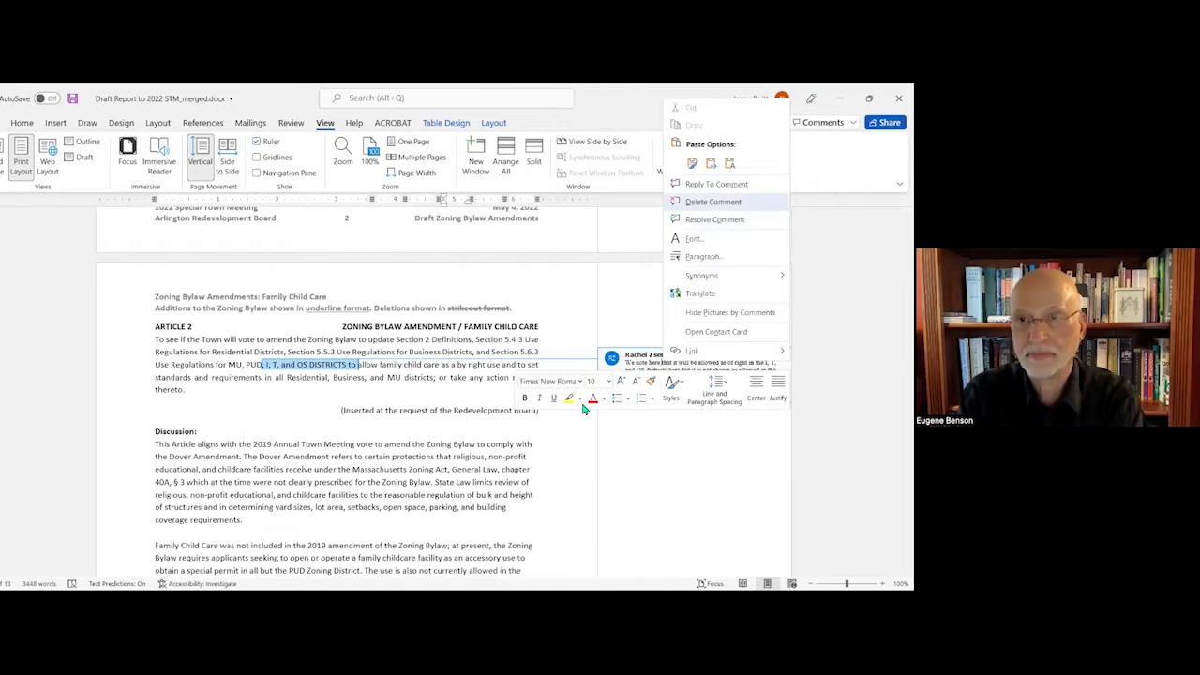
- Check the tracked formatting changes beside the Section 2 family child care definition and the Section 5.4.3 use table
{"action": "scroll", "coordinate": [583, 406], "scroll_direction": "down", "scroll_amount": 10}
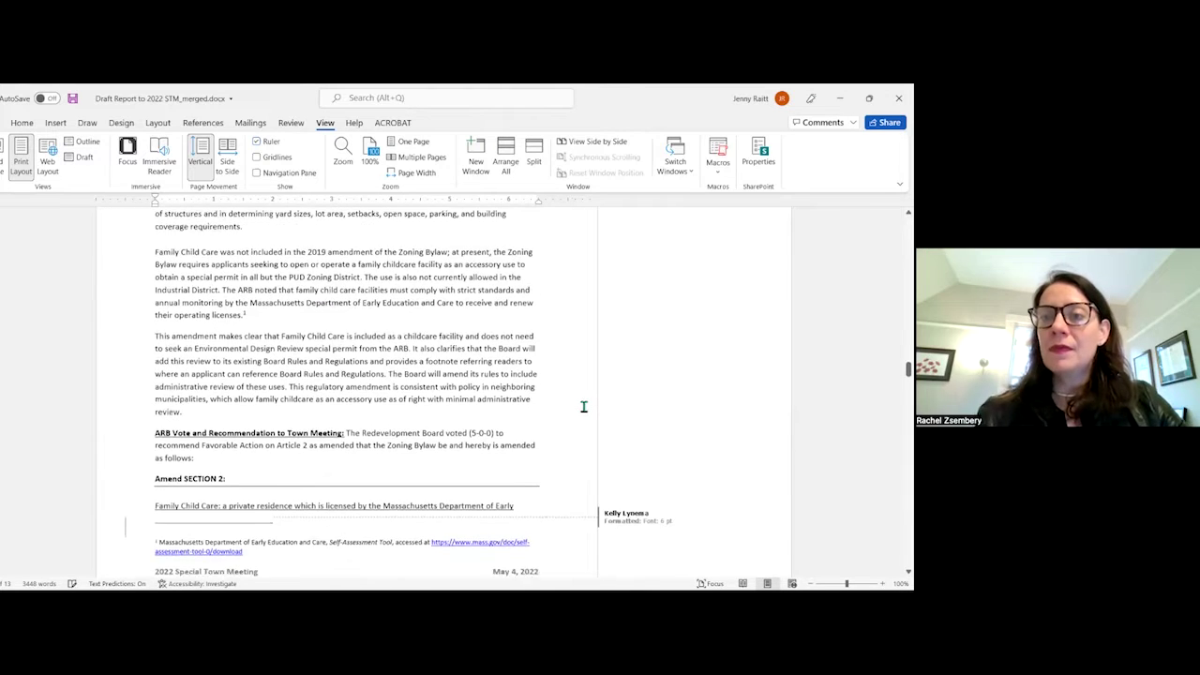
{"action": "scroll", "coordinate": [583, 406], "scroll_direction": "down", "scroll_amount": 1}
{"action": "scroll", "coordinate": [638, 345], "scroll_direction": "down", "scroll_amount": 2}
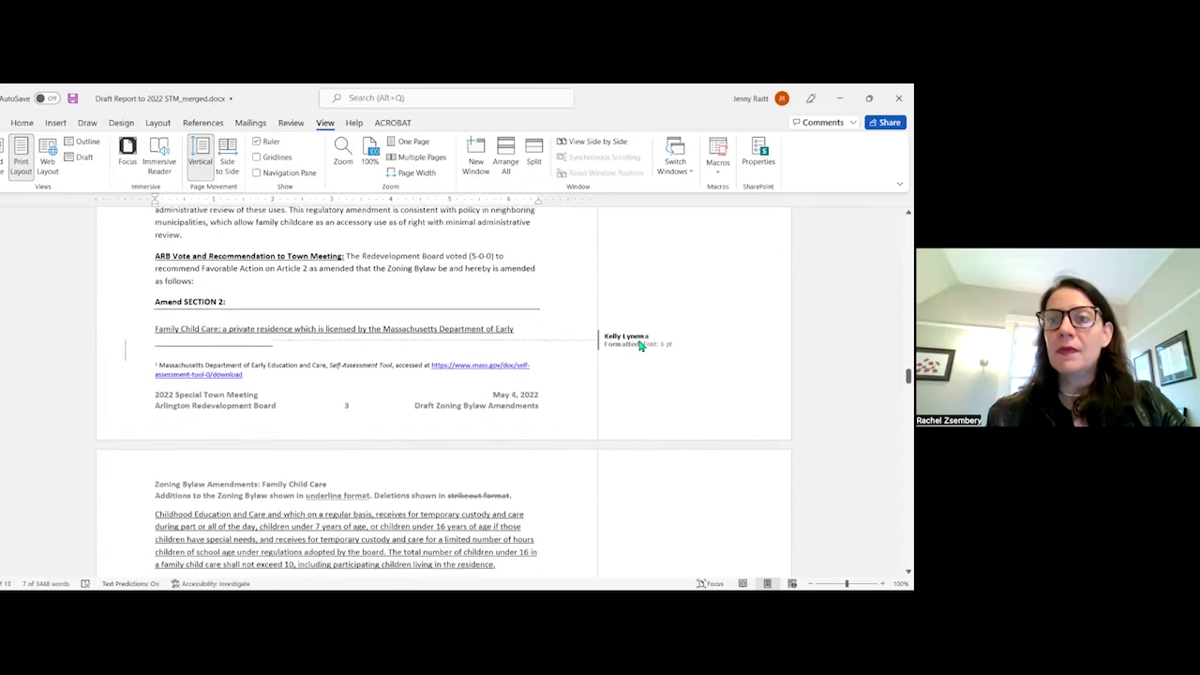
{"action": "right_click", "coordinate": [641, 341]}
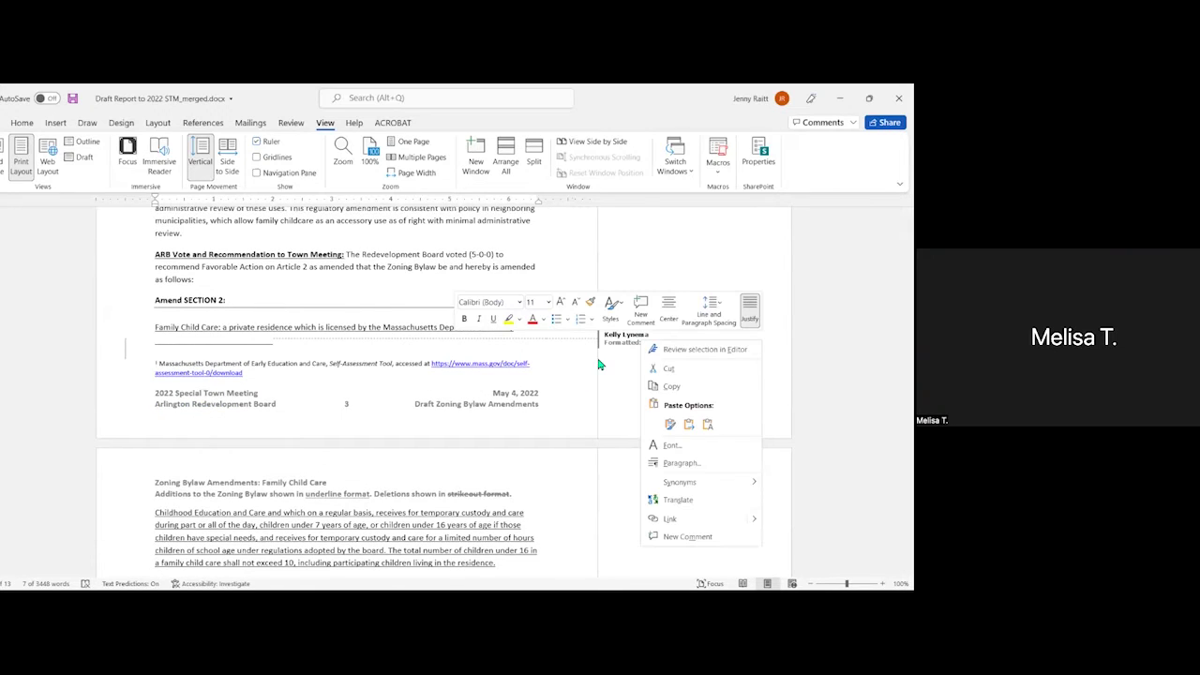
{"action": "scroll", "coordinate": [611, 359], "scroll_direction": "down", "scroll_amount": 7}
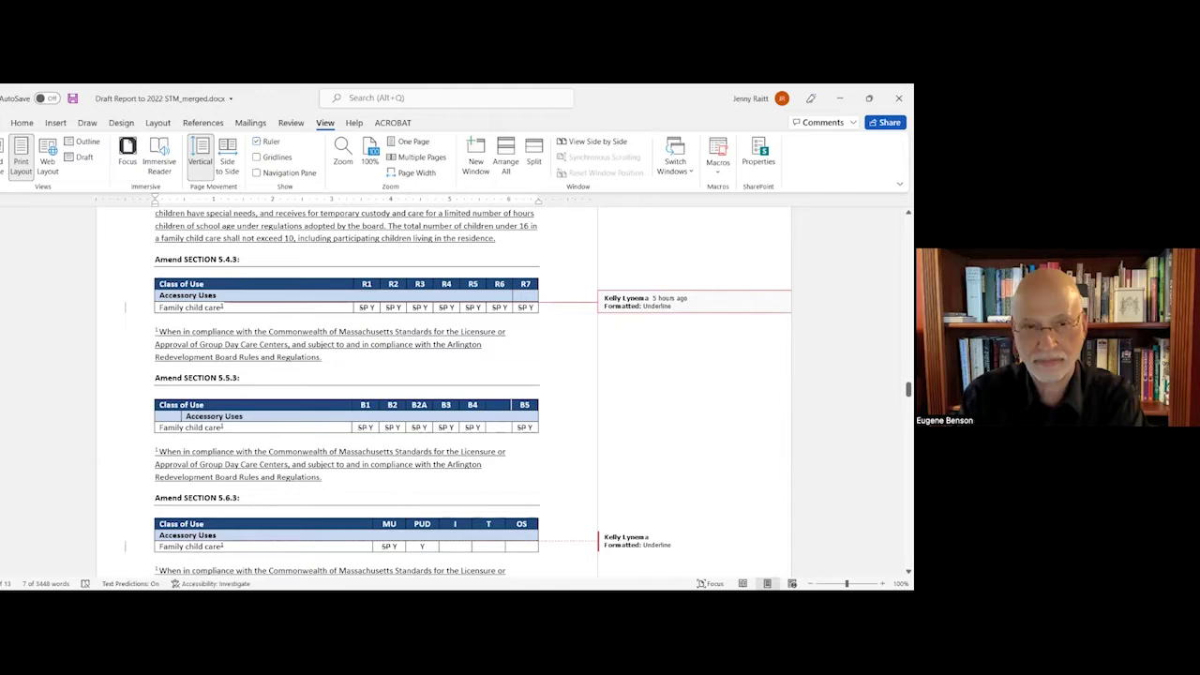
{"action": "right_click", "coordinate": [661, 300]}
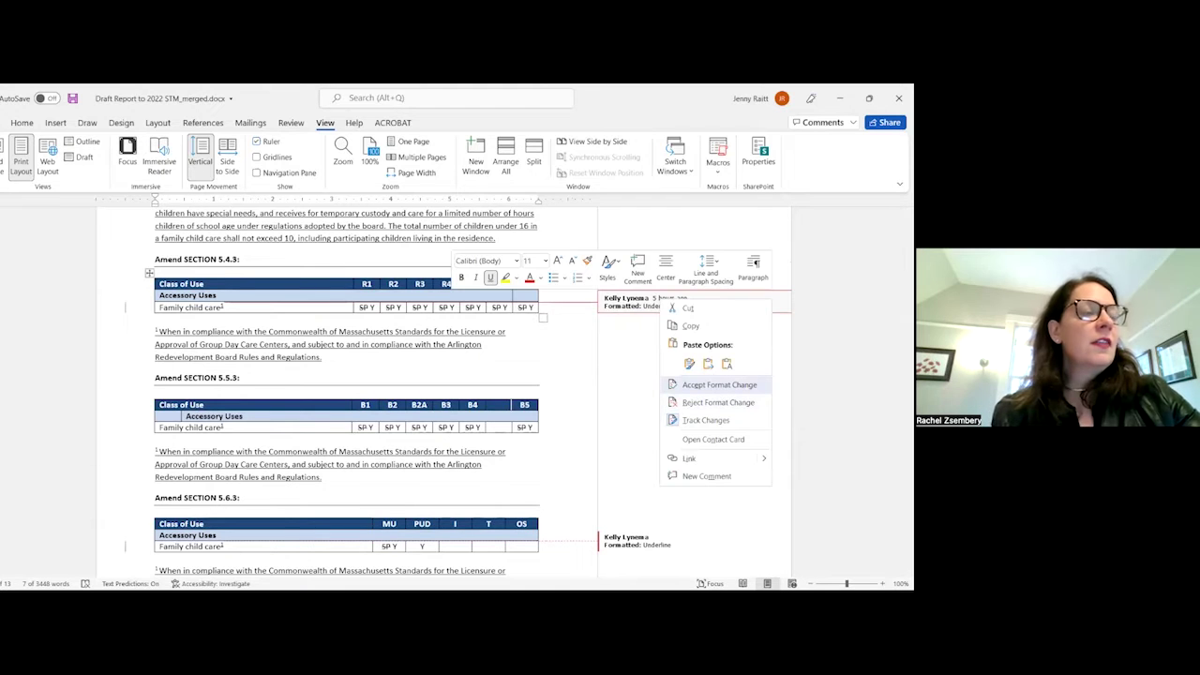
{"action": "key", "text": "Escape"}
- Review the Article 3 Signs discussion, including the tracked clause on Zoning Bylaw jurisdiction that ends the Wayfinding paragraph
{"action": "scroll", "coordinate": [441, 394], "scroll_direction": "down", "scroll_amount": 15}
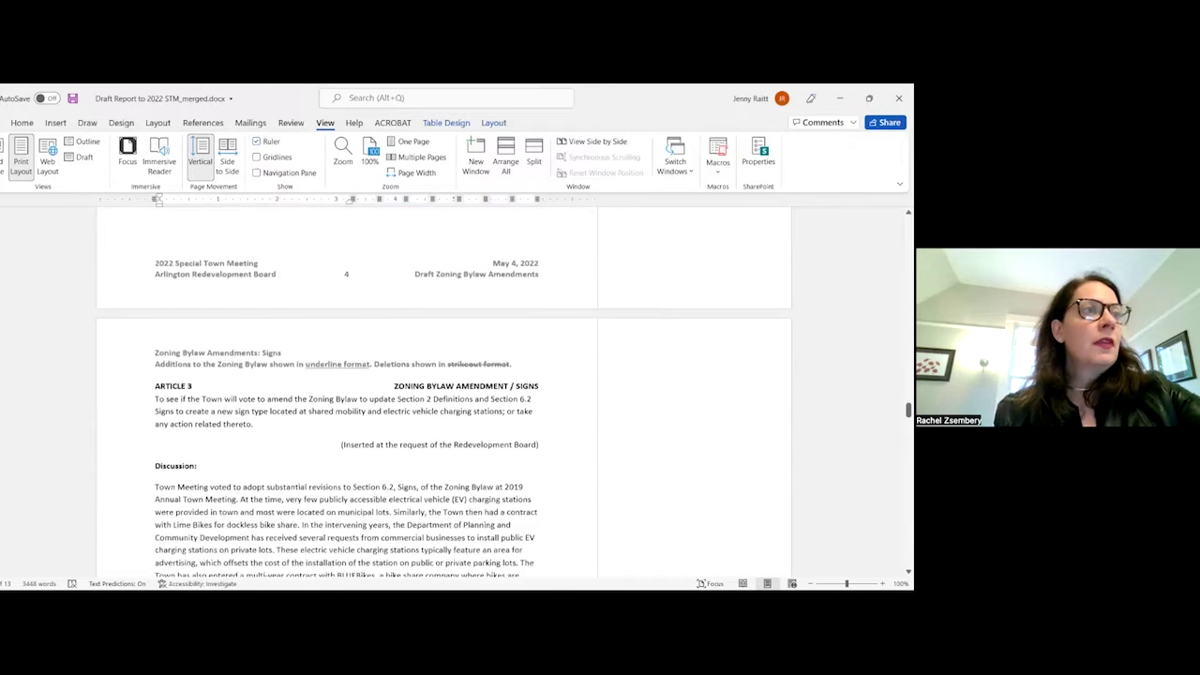
{"action": "scroll", "coordinate": [397, 398], "scroll_direction": "down", "scroll_amount": 6}
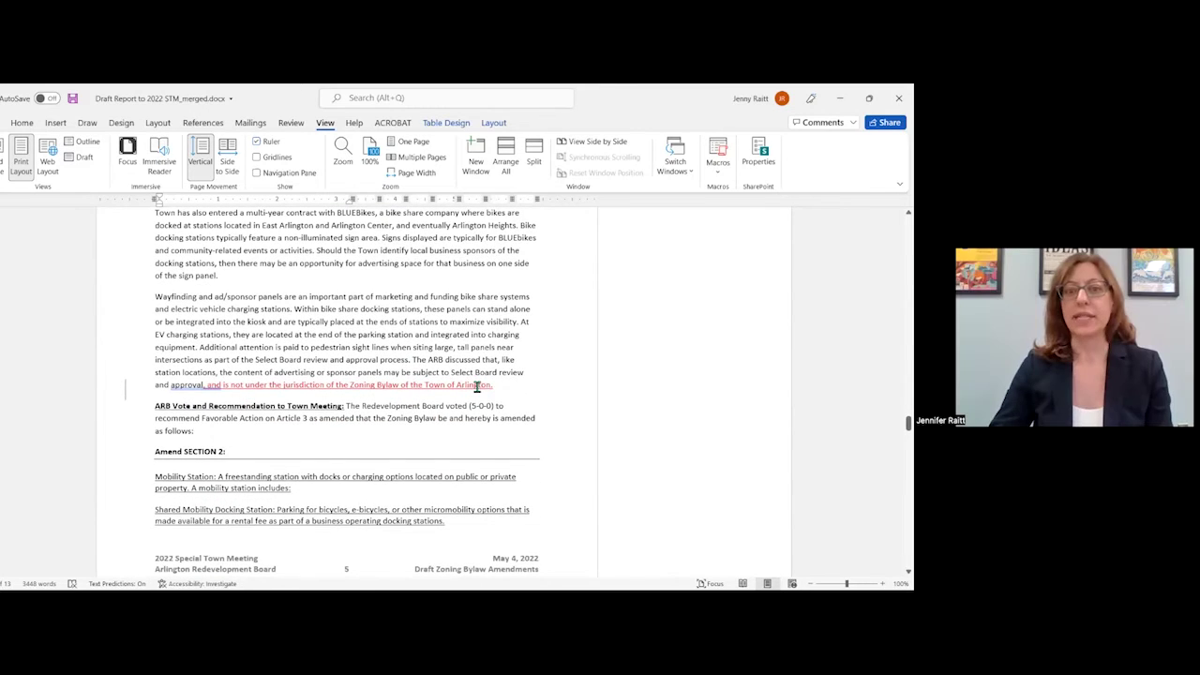
{"action": "left_click_drag", "start_coordinate": [171, 385], "coordinate": [222, 385]}
{"action": "key", "text": "ctrl+c"}
{"action": "left_click", "coordinate": [235, 384]}
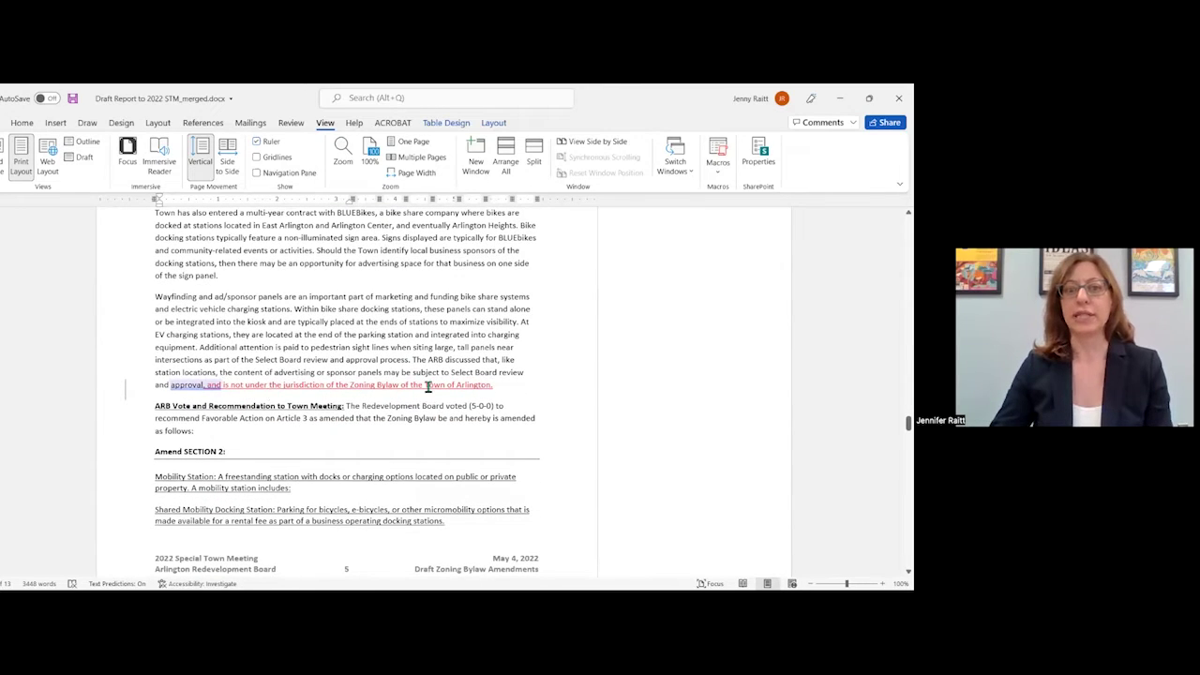
{"action": "scroll", "coordinate": [422, 373], "scroll_direction": "down", "scroll_amount": 1}
{"action": "scroll", "coordinate": [303, 359], "scroll_direction": "up", "scroll_amount": 8}
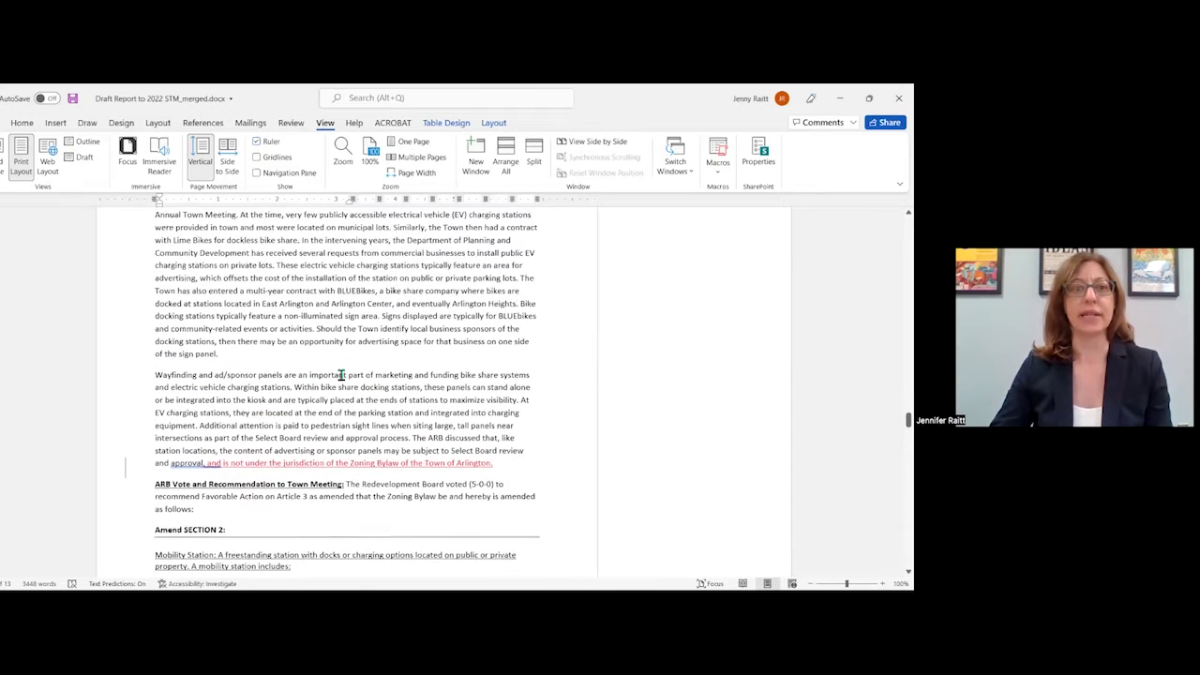
{"action": "scroll", "coordinate": [443, 413], "scroll_direction": "down", "scroll_amount": 7}
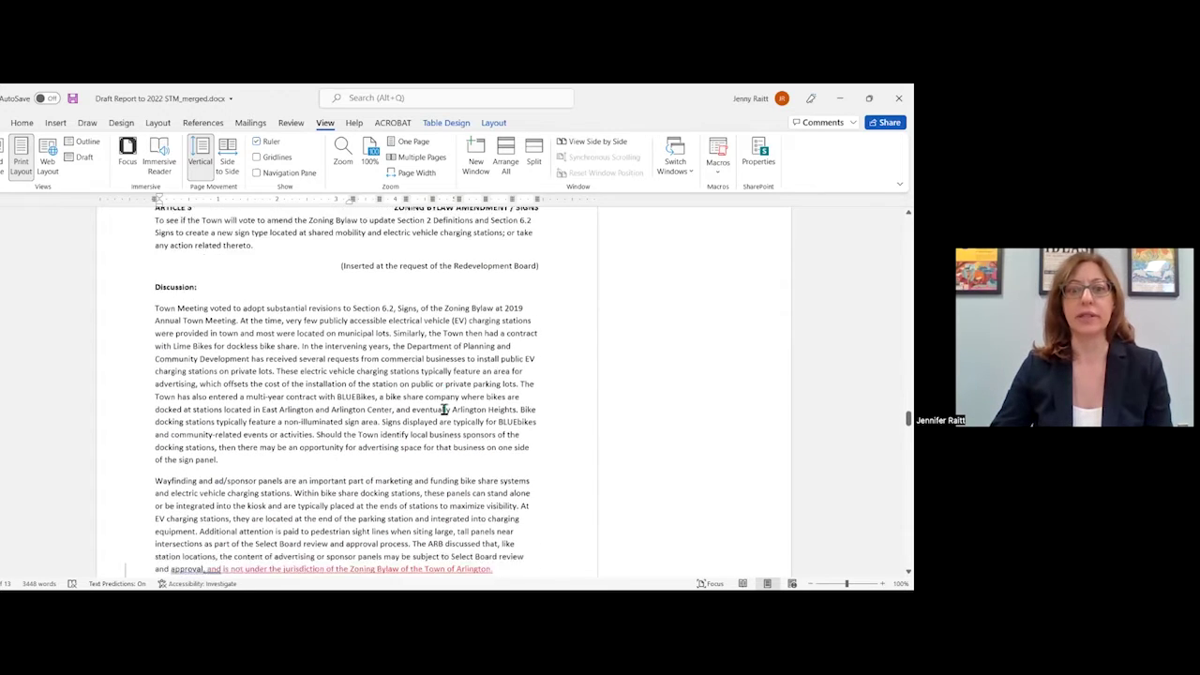
{"action": "scroll", "coordinate": [464, 400], "scroll_direction": "down", "scroll_amount": 2}
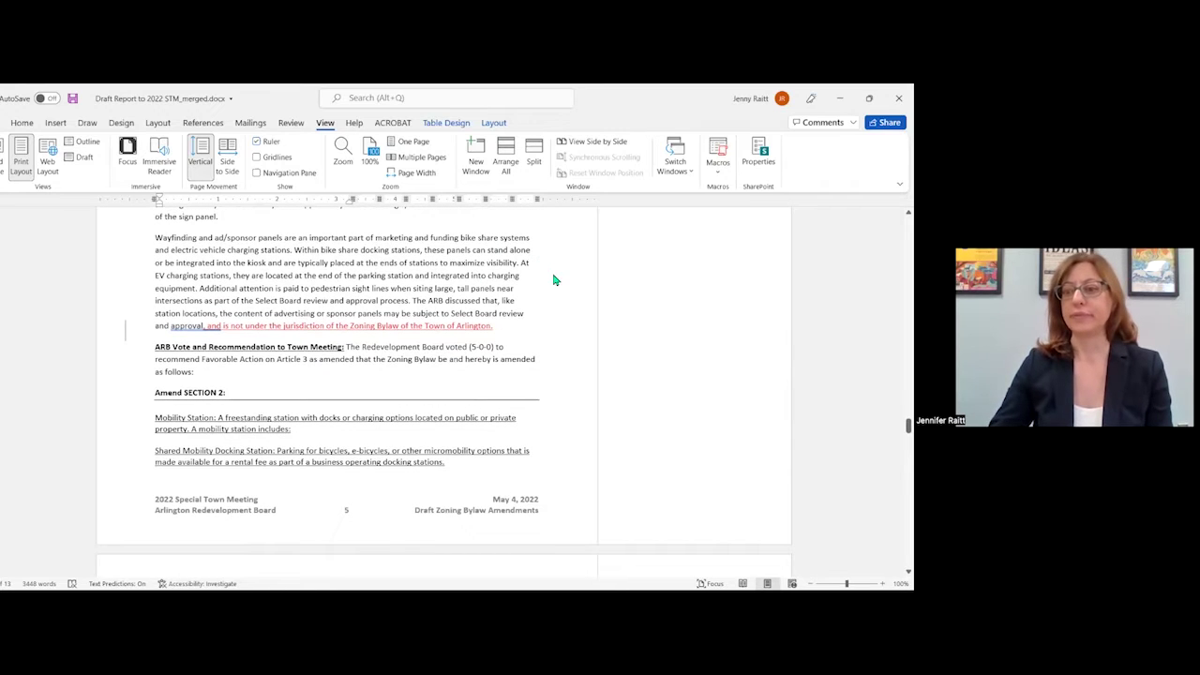
{"action": "scroll", "coordinate": [509, 410], "scroll_direction": "up", "scroll_amount": 2}
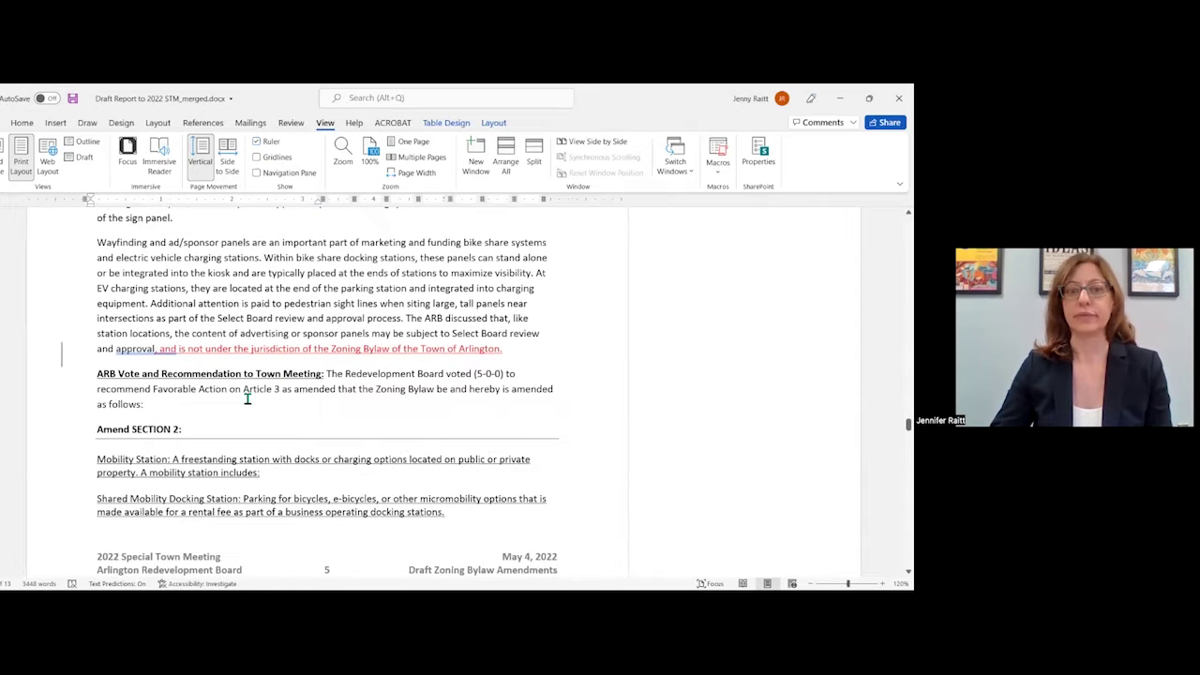
- Replace "approval, and" in the last sentence of the Article 3 Wayfinding paragraph with the same words and accept the tracked deletion
{"action": "left_click", "coordinate": [162, 352]}
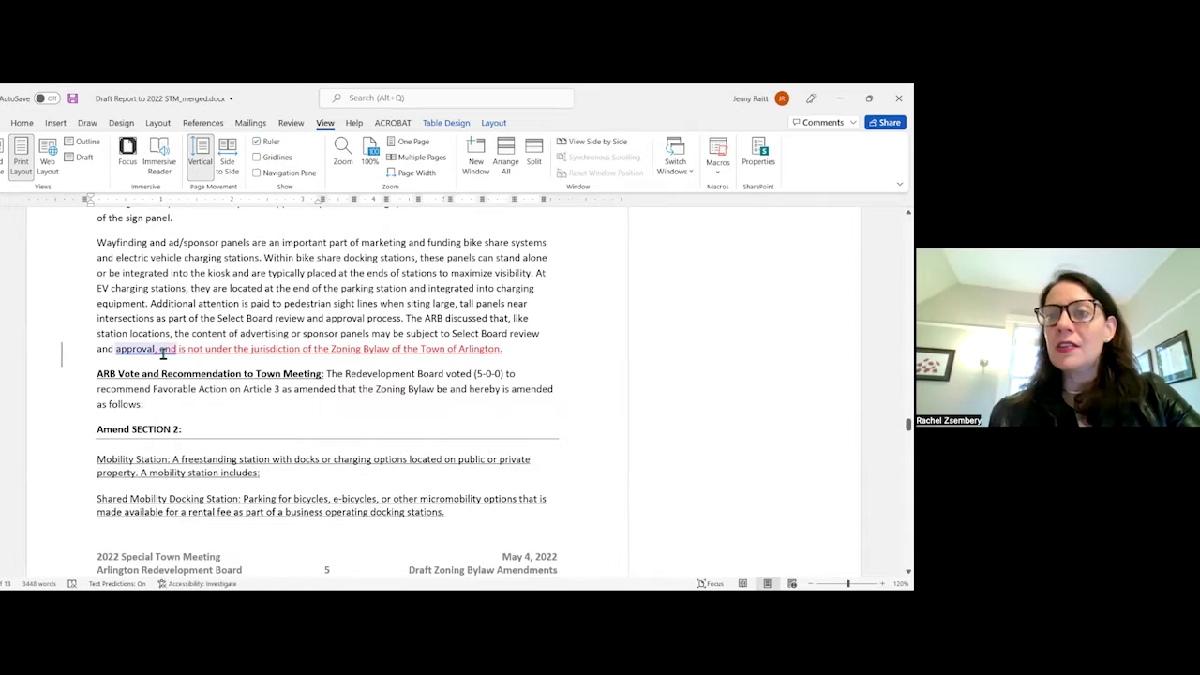
{"action": "left_click", "coordinate": [253, 346]}
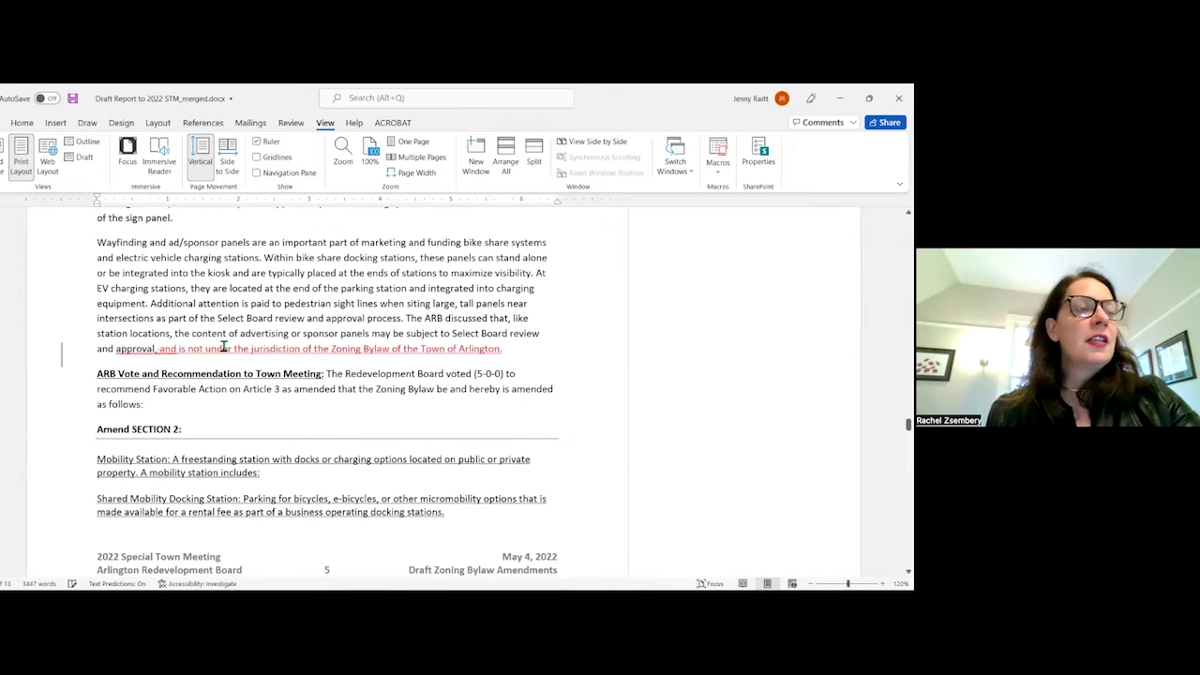
{"action": "double_click", "coordinate": [169, 348]}
{"action": "key", "text": "Delete"}
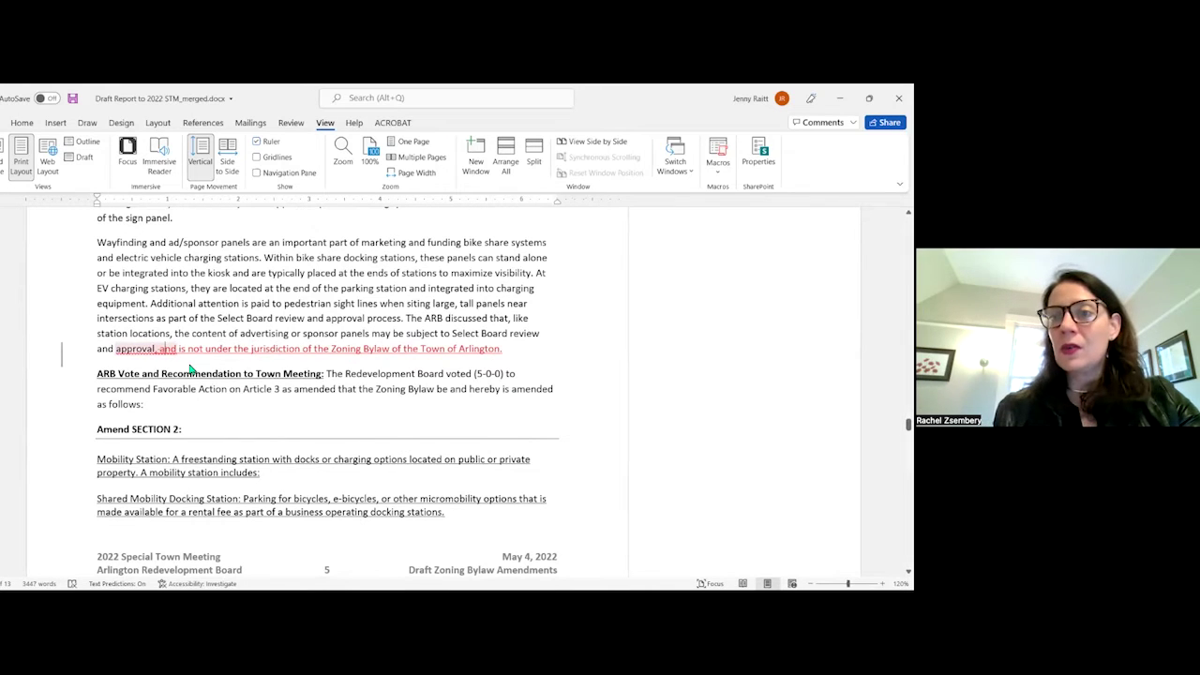
{"action": "key", "text": "ctrl+v"}
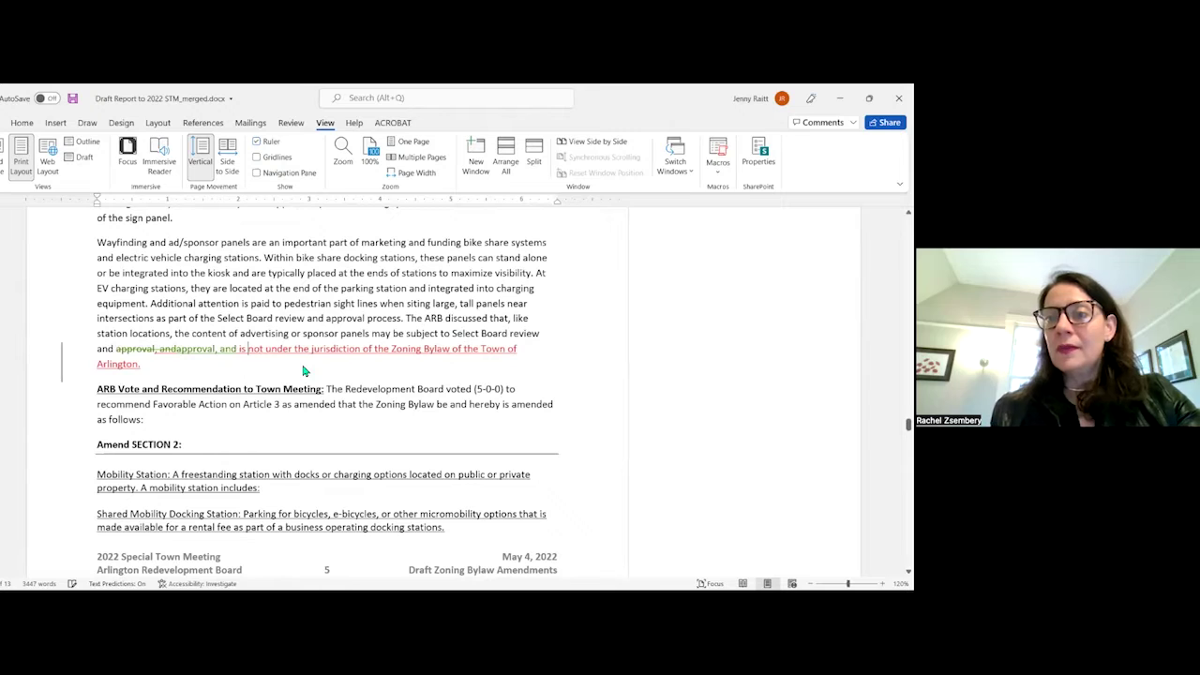
{"action": "right_click", "coordinate": [250, 347]}
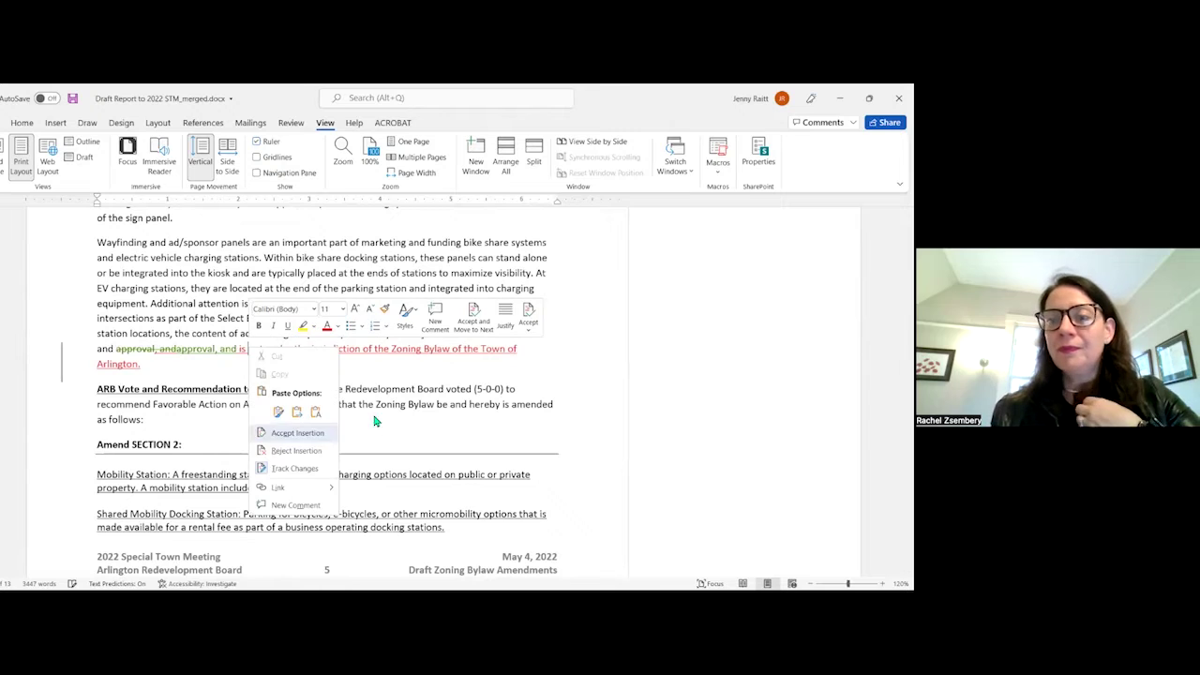
{"action": "right_click", "coordinate": [162, 355]}
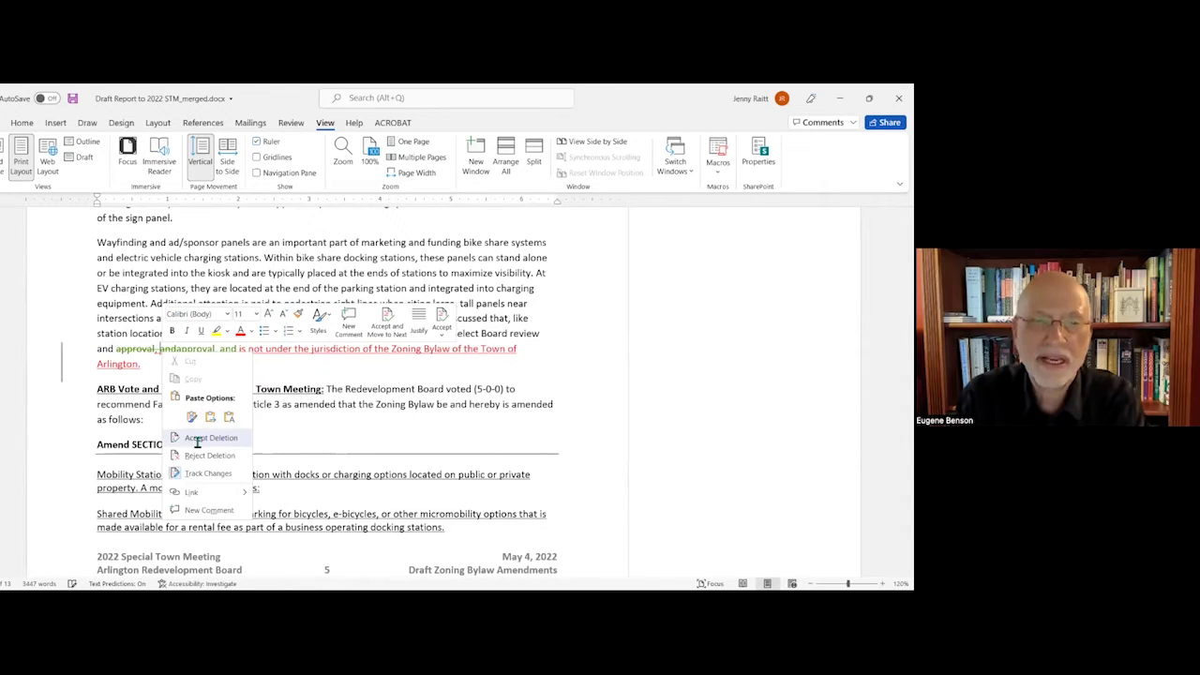
{"action": "left_click", "coordinate": [198, 439]}
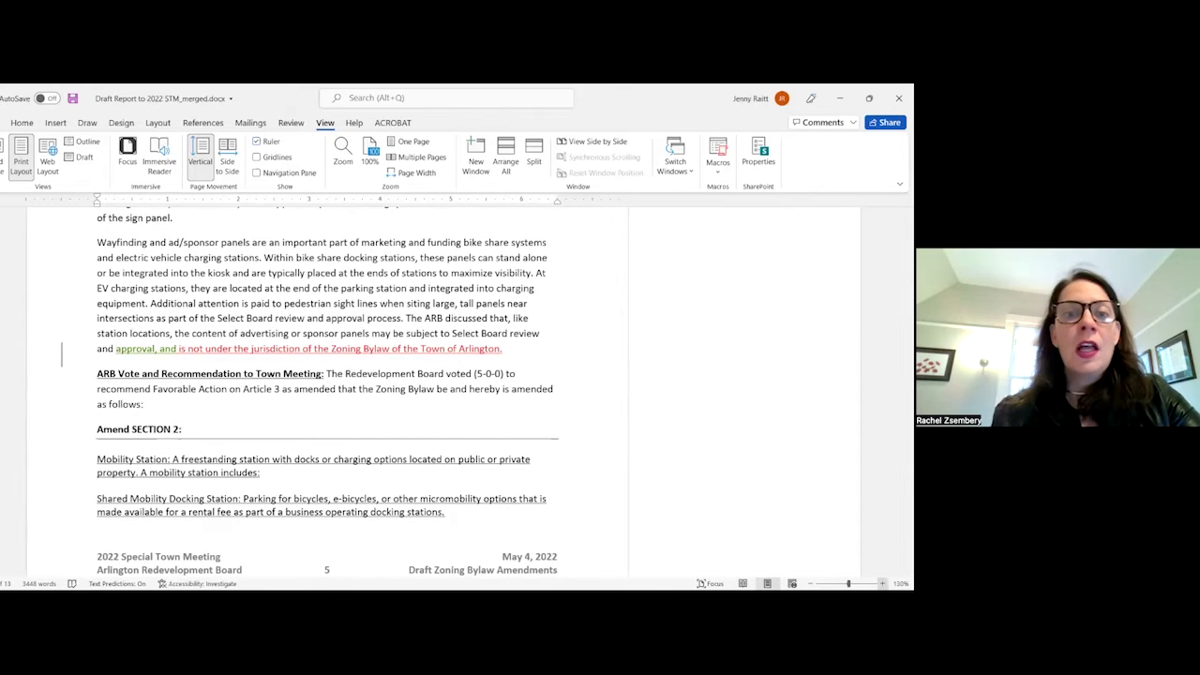
- Select the tracked clause "and is not under the jurisdiction of the Zoning Bylaw of the Town of Arlington." for discussion
{"action": "scroll", "coordinate": [337, 375], "scroll_direction": "up", "scroll_amount": 2}
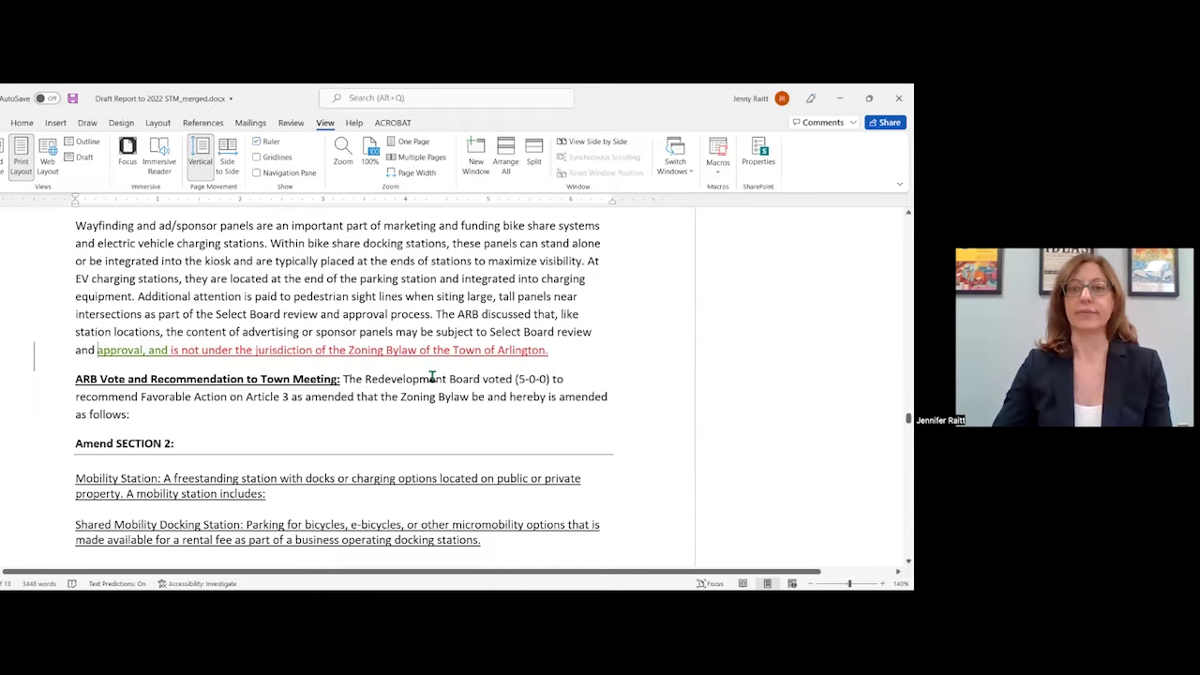
{"action": "mouse_move", "coordinate": [513, 361]}
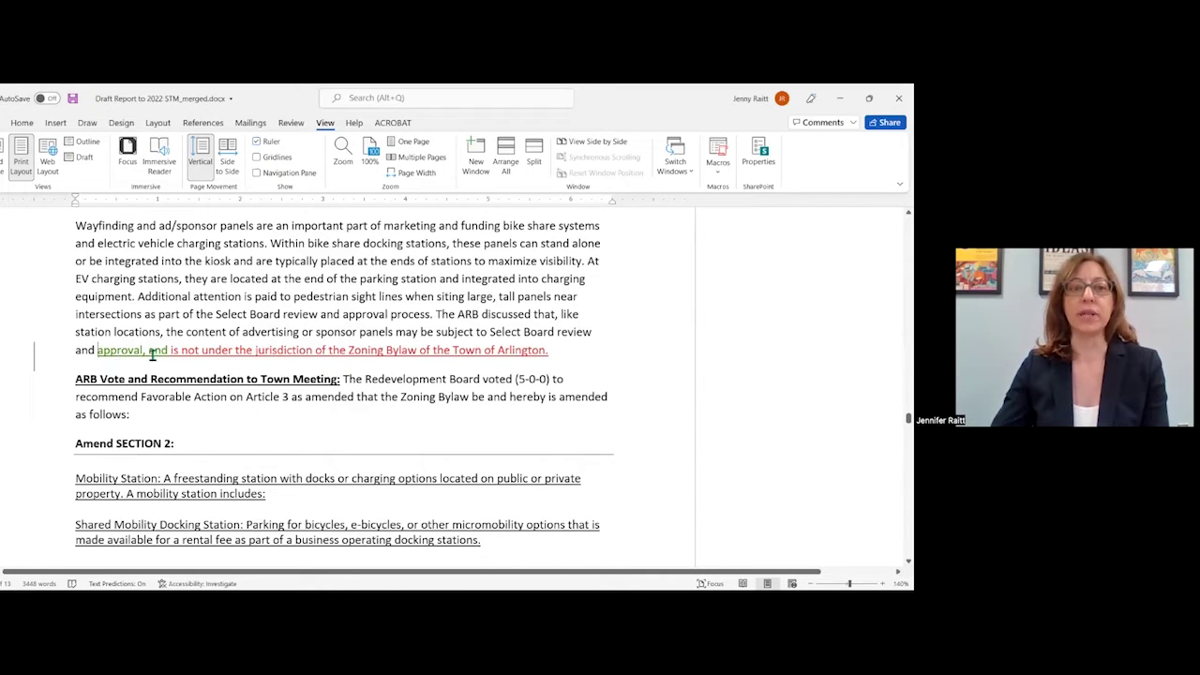
{"action": "left_click_drag", "start_coordinate": [149, 353], "coordinate": [548, 353]}
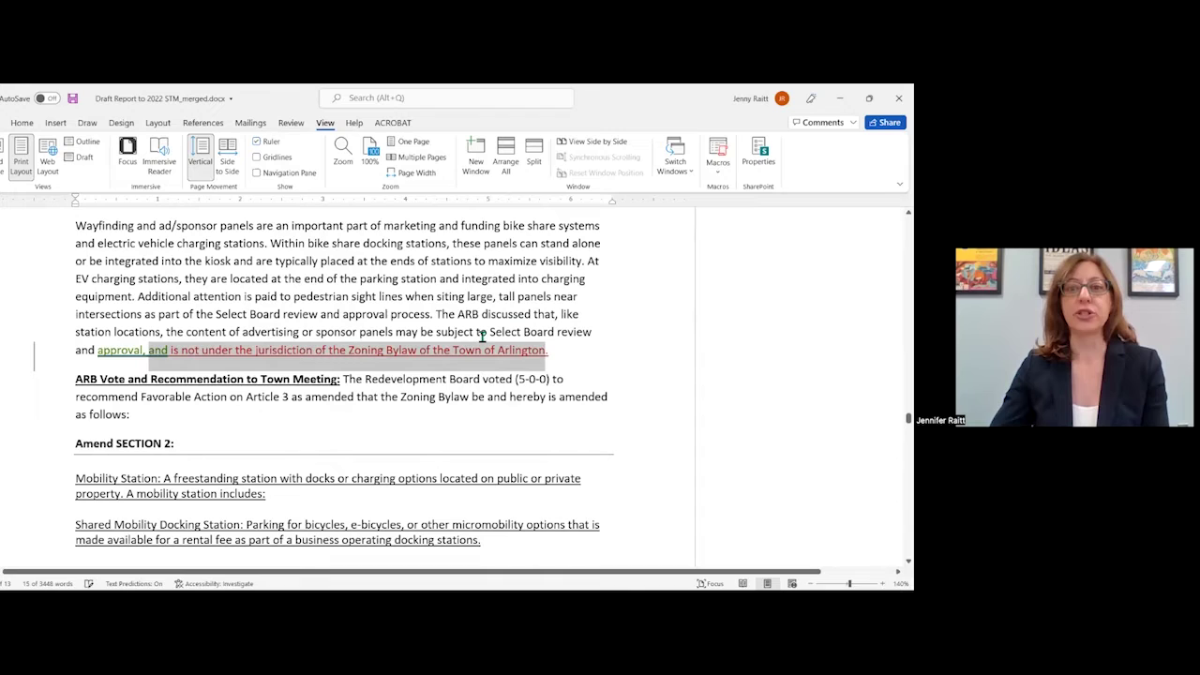
{"action": "left_click", "coordinate": [141, 353], "text": "shift"}
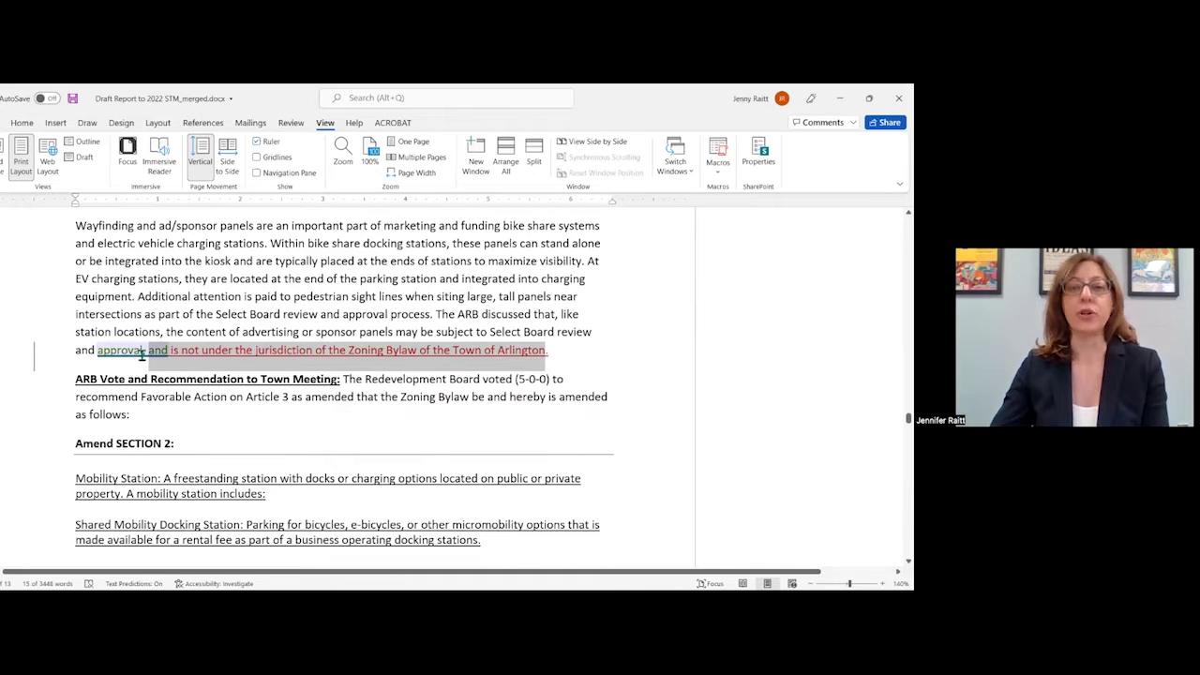
{"action": "left_click", "coordinate": [161, 355]}
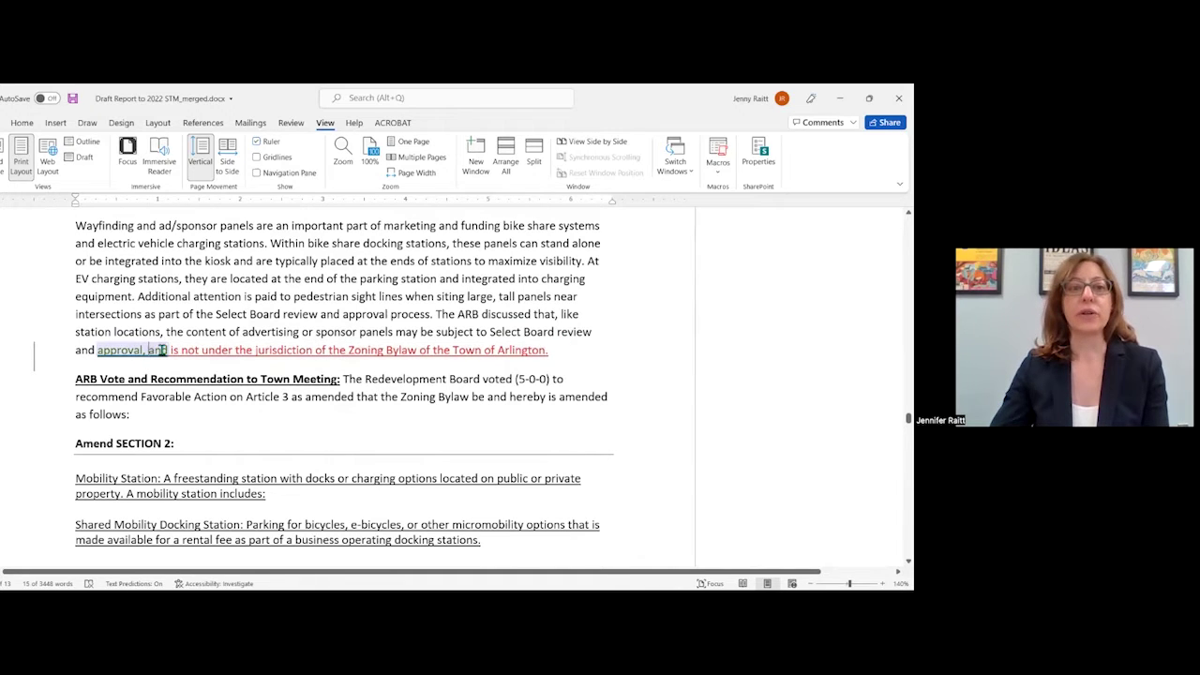
{"action": "left_click_drag", "start_coordinate": [153, 354], "coordinate": [538, 357]}
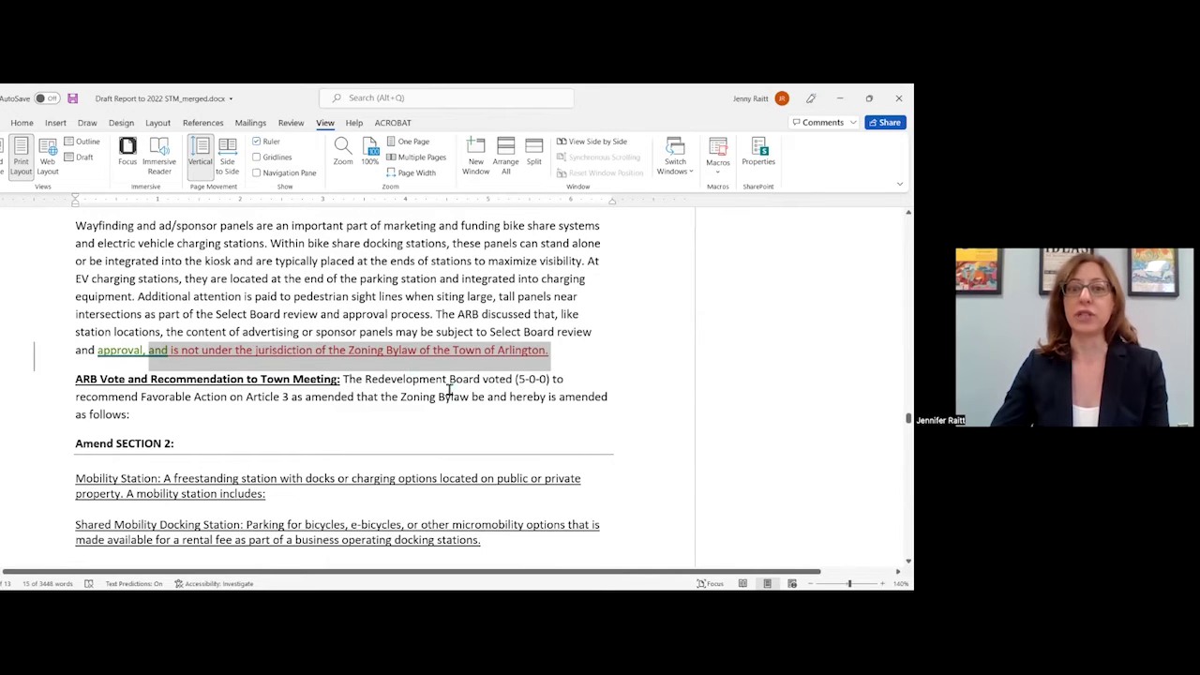
- Review the Article 3 discussion, ARB recommendation, Section 2 definitions, Section 6.2.3 restrictions and the Section 6.2.5(C) table of allowed sign types
{"action": "scroll", "coordinate": [475, 496], "scroll_direction": "down", "scroll_amount": 3}
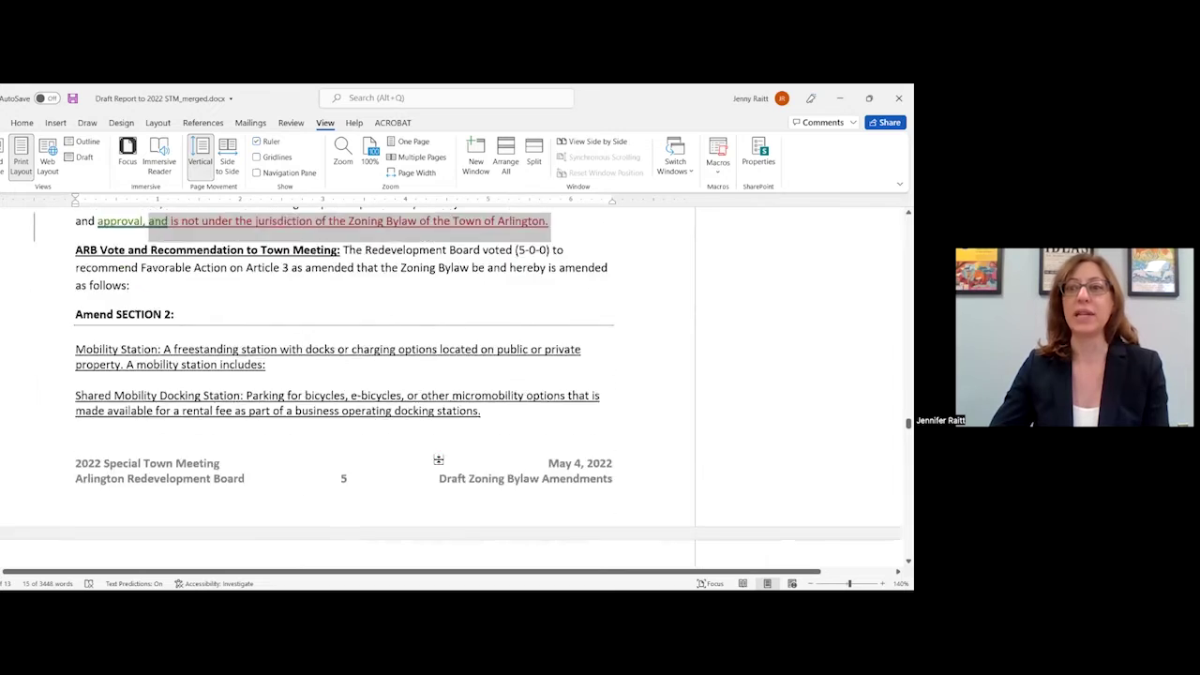
{"action": "scroll", "coordinate": [438, 460], "scroll_direction": "down", "scroll_amount": 2}
{"action": "scroll", "coordinate": [438, 422], "scroll_direction": "up", "scroll_amount": 8}
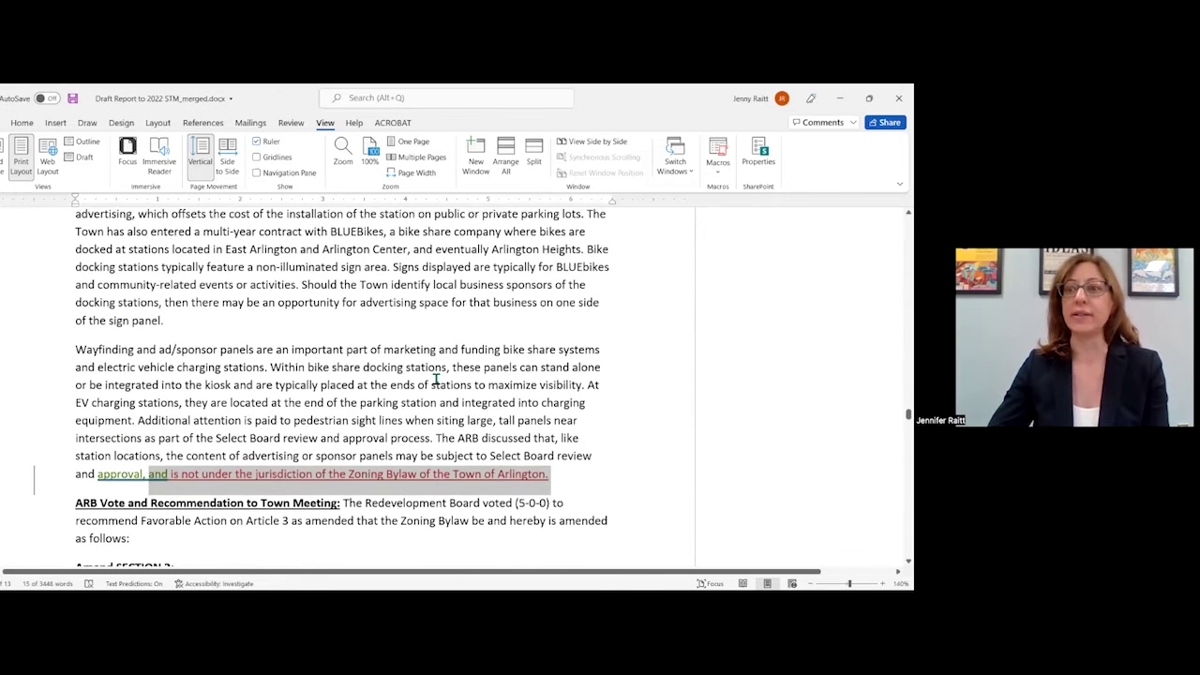
{"action": "scroll", "coordinate": [437, 379], "scroll_direction": "down", "scroll_amount": 2}
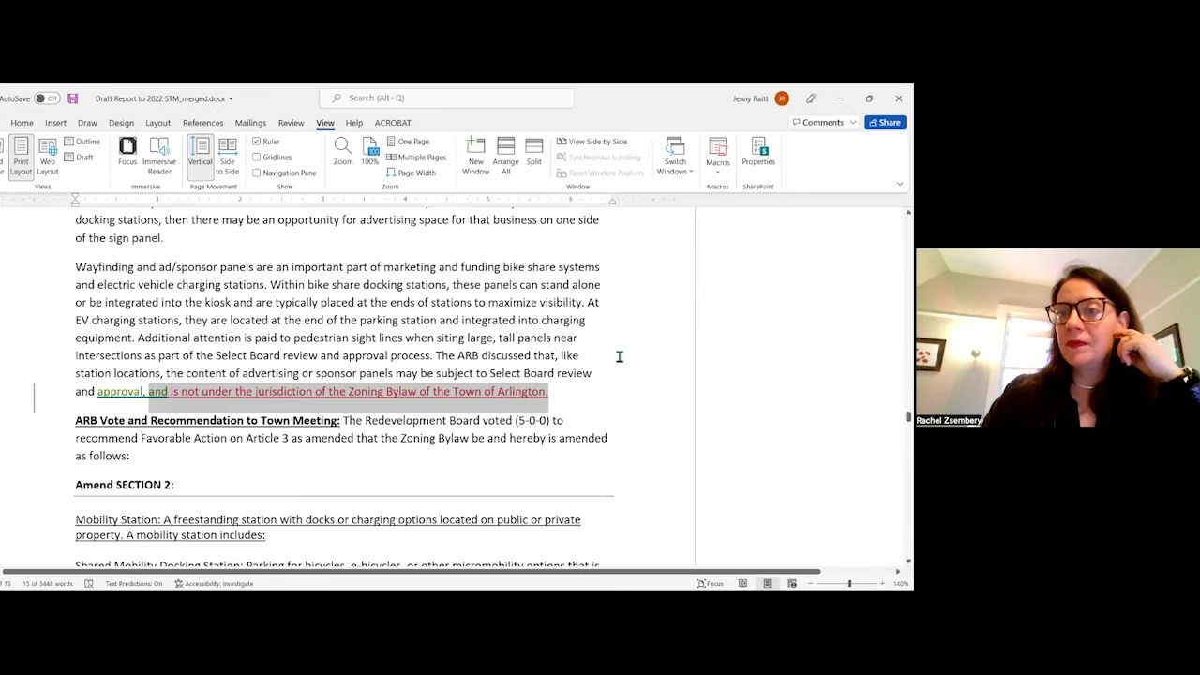
{"action": "scroll", "coordinate": [591, 357], "scroll_direction": "down", "scroll_amount": 3}
{"action": "scroll", "coordinate": [579, 387], "scroll_direction": "down", "scroll_amount": 12}
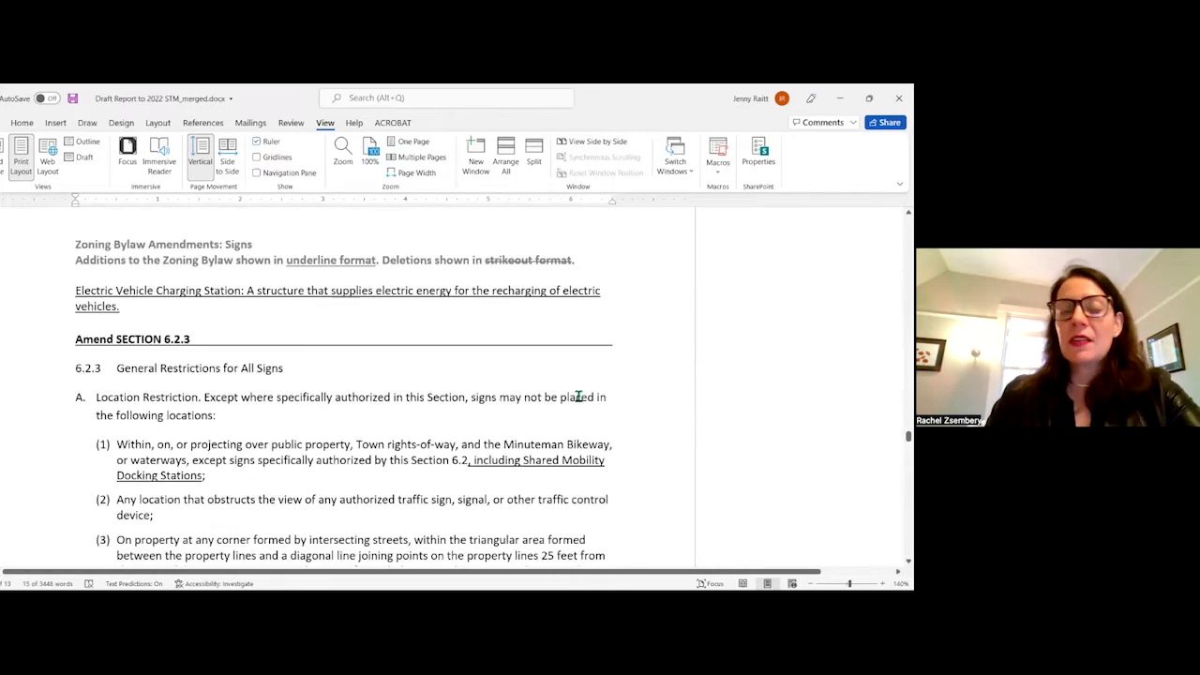
{"action": "scroll", "coordinate": [576, 400], "scroll_direction": "down", "scroll_amount": 15}
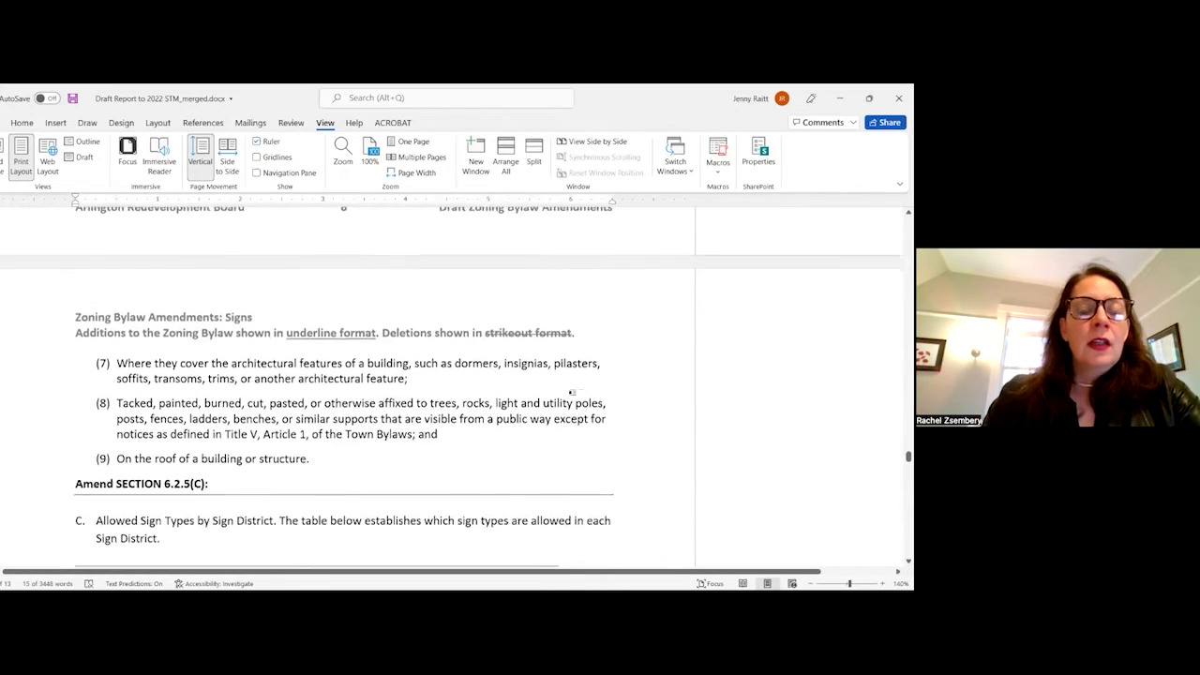
{"action": "scroll", "coordinate": [572, 453], "scroll_direction": "down", "scroll_amount": 15}
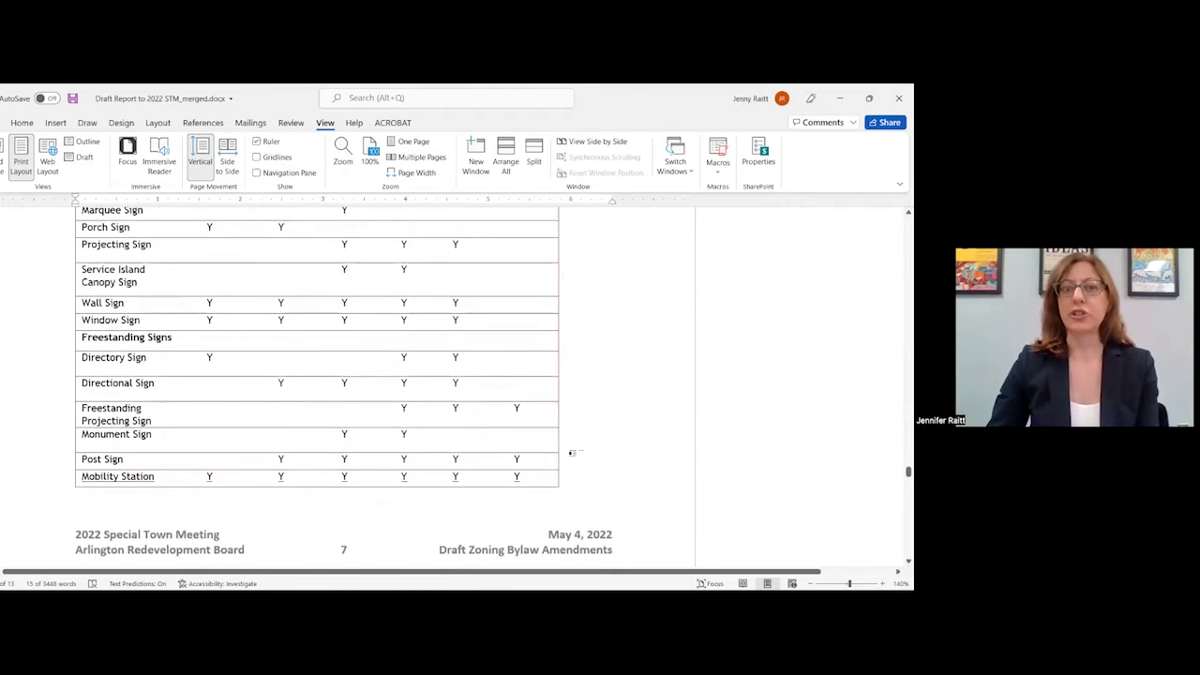
- Delete the clause ", and is not under the jurisdiction of the Zoning Bylaw of the Town of Arlington" ending the Article 3 Wayfinding paragraph
{"action": "scroll", "coordinate": [574, 474], "scroll_direction": "down", "scroll_amount": 5}
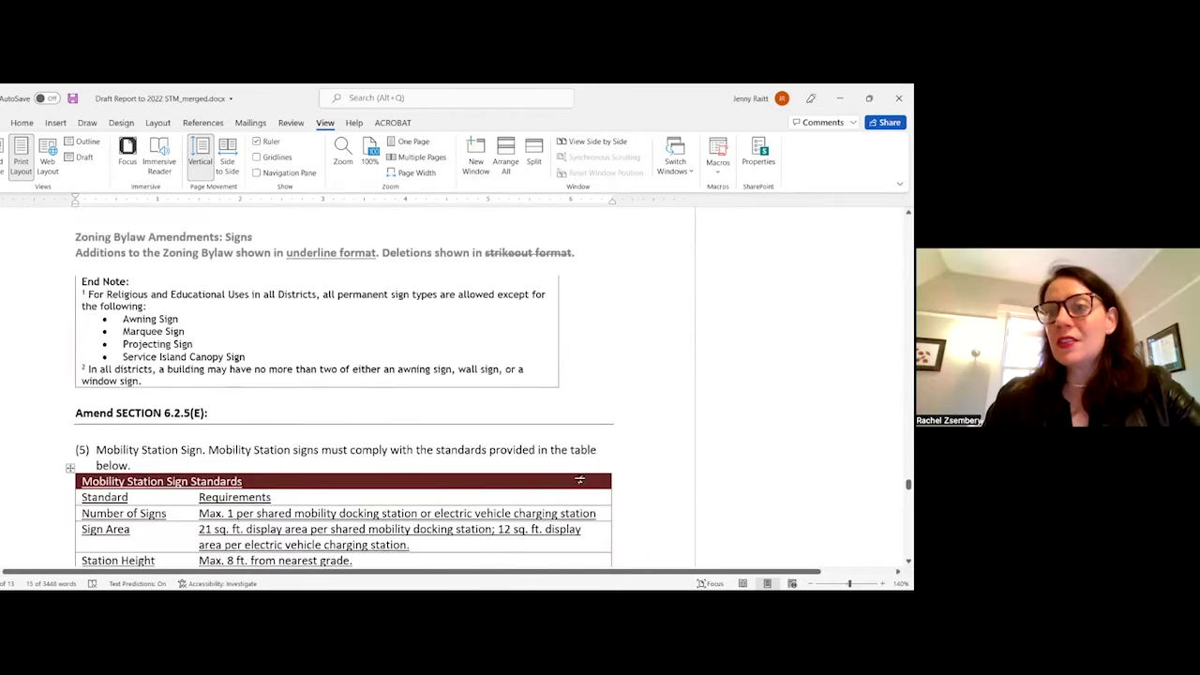
{"action": "scroll", "coordinate": [573, 472], "scroll_direction": "up", "scroll_amount": 3}
{"action": "scroll", "coordinate": [574, 473], "scroll_direction": "up", "scroll_amount": 15}
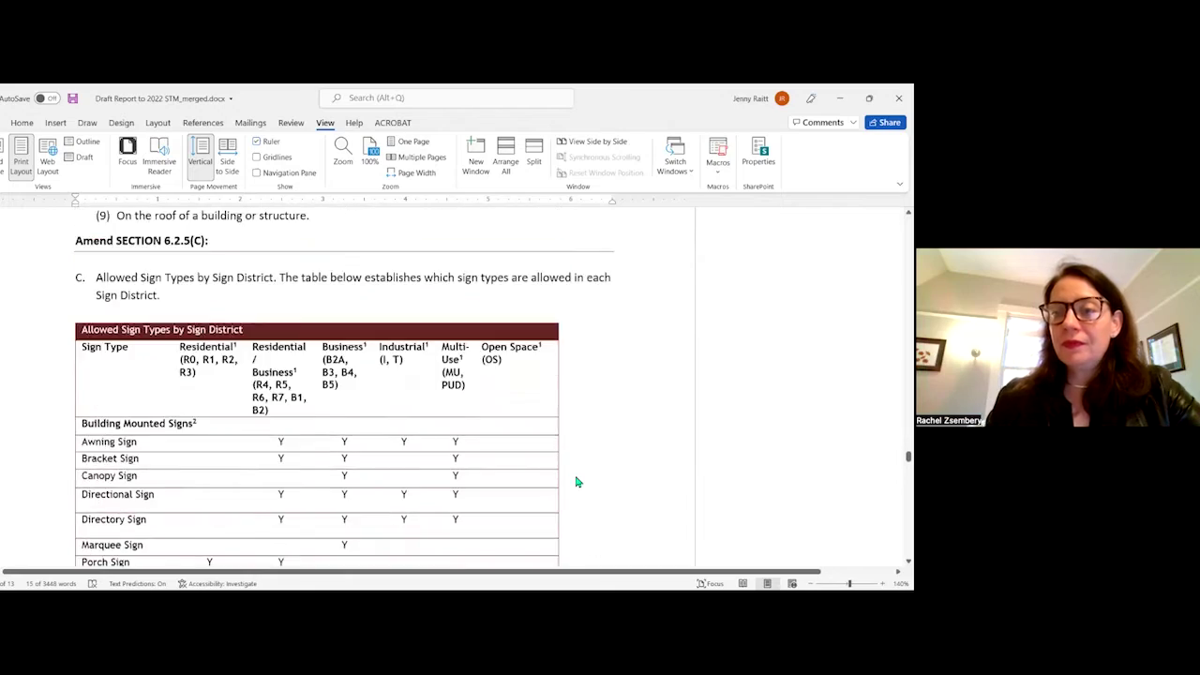
{"action": "scroll", "coordinate": [579, 479], "scroll_direction": "up", "scroll_amount": 12}
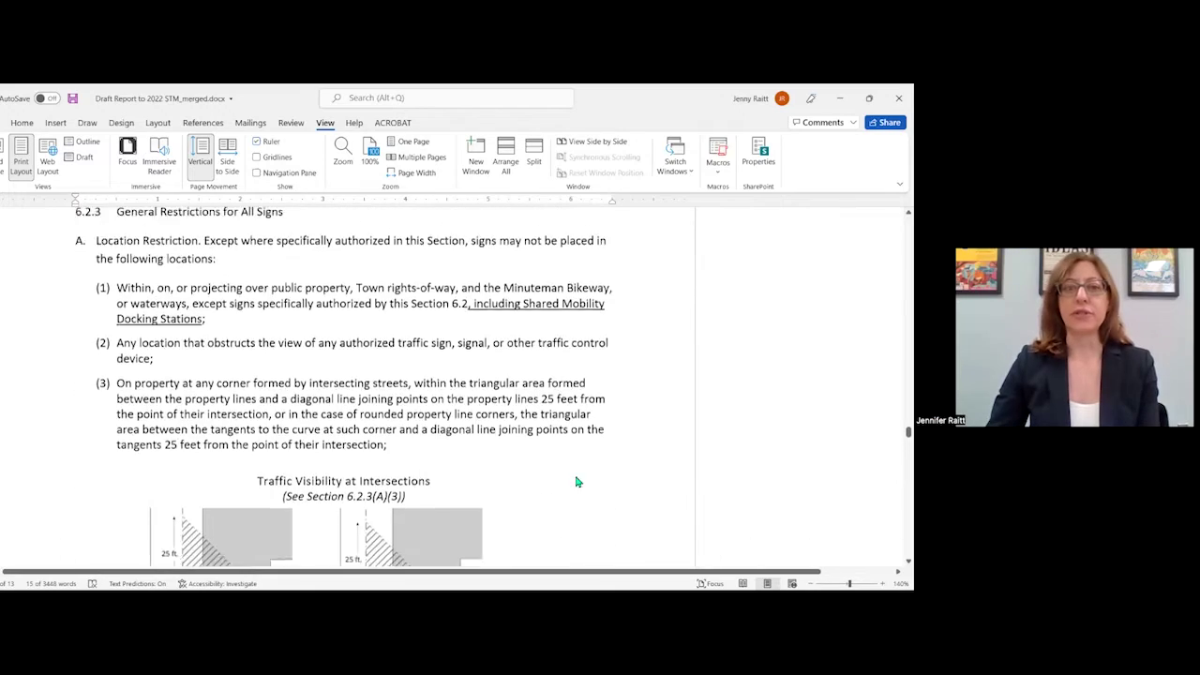
{"action": "scroll", "coordinate": [588, 476], "scroll_direction": "up", "scroll_amount": 6}
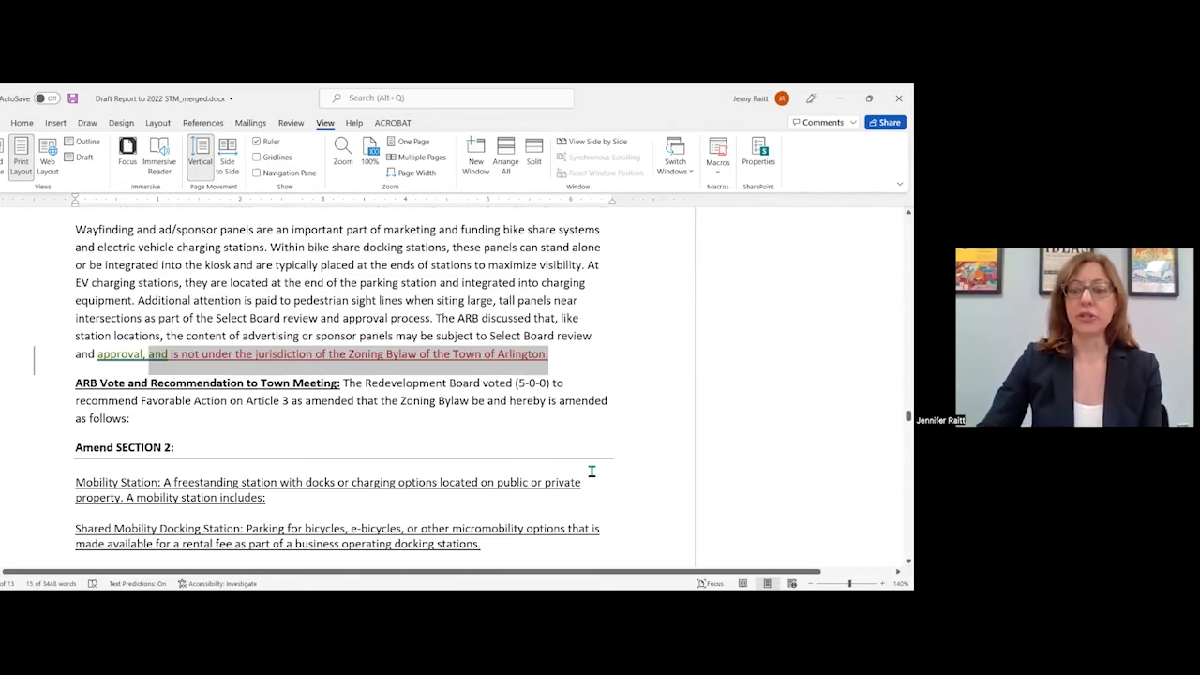
{"action": "scroll", "coordinate": [592, 471], "scroll_direction": "up", "scroll_amount": 1}
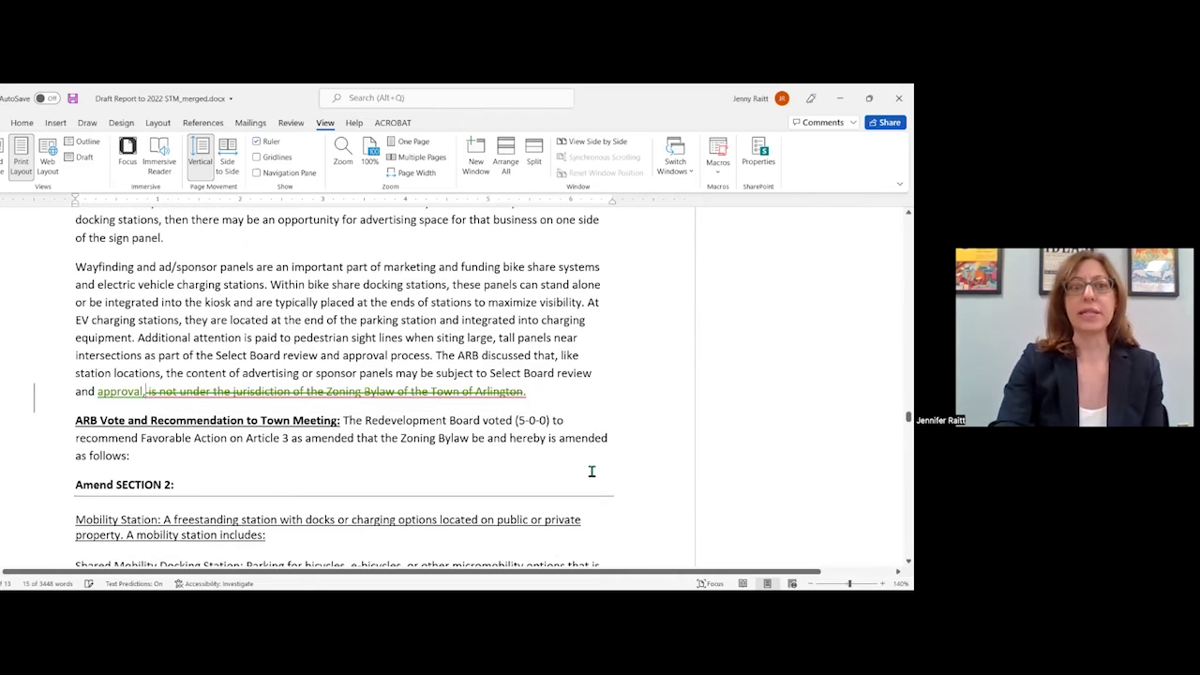
{"action": "left_click", "coordinate": [477, 392]}
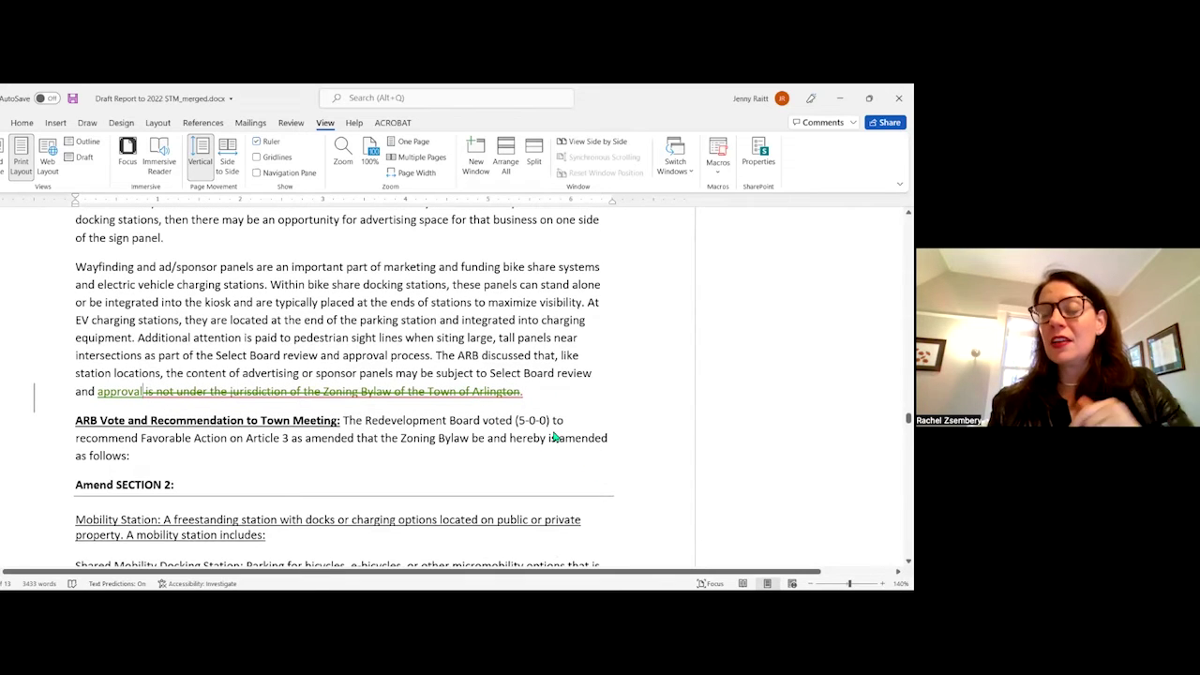
- Review the remaining Article 3 sign amendments, then the Article 4 discussion, vote and Section 8.1.3 amendments on nonconforming single- and two-family dwellings
{"action": "scroll", "coordinate": [556, 438], "scroll_direction": "down", "scroll_amount": 15}
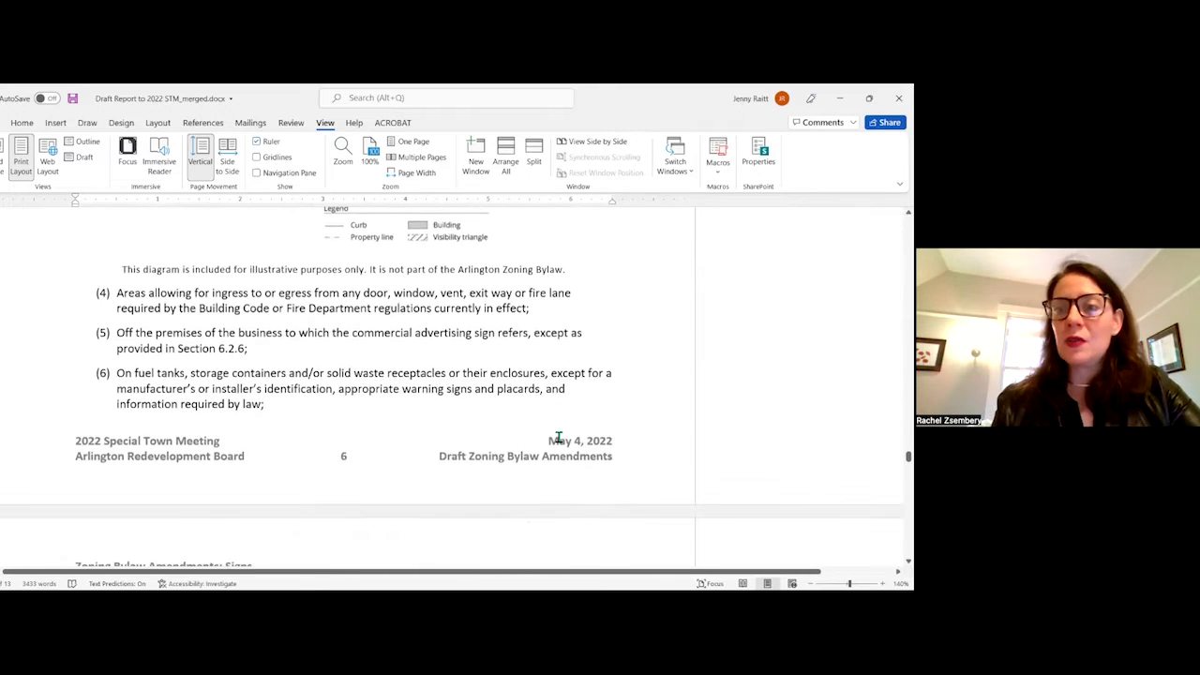
{"action": "scroll", "coordinate": [559, 438], "scroll_direction": "down", "scroll_amount": 20}
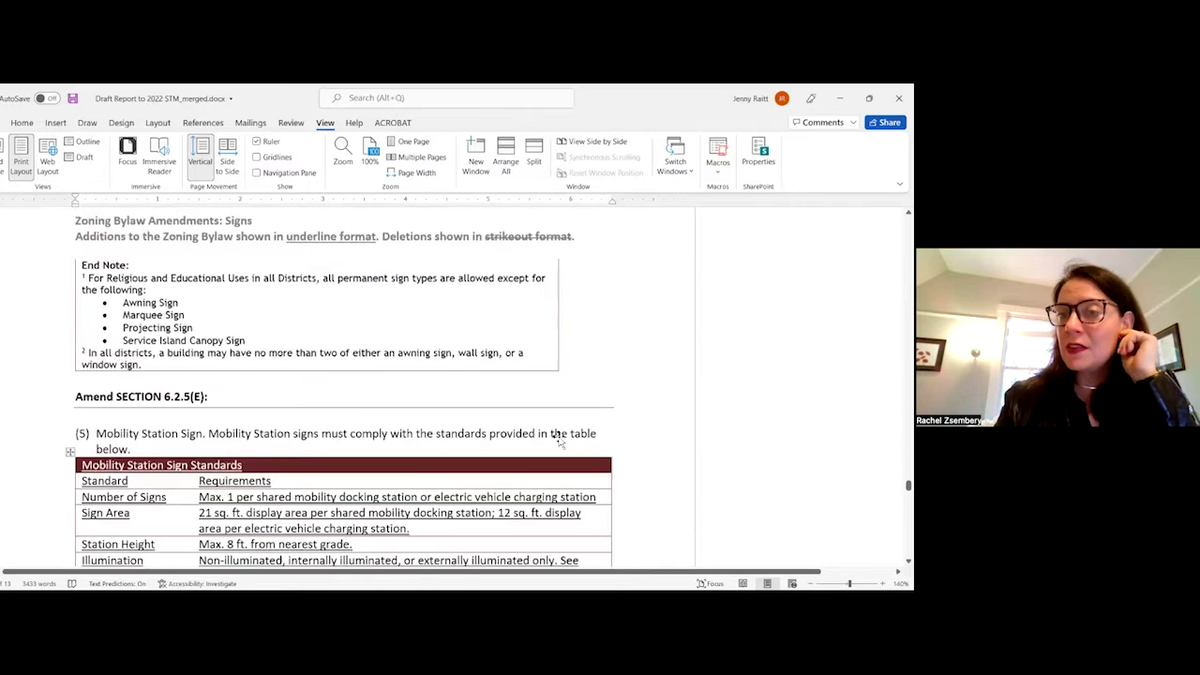
{"action": "scroll", "coordinate": [559, 439], "scroll_direction": "down", "scroll_amount": 20}
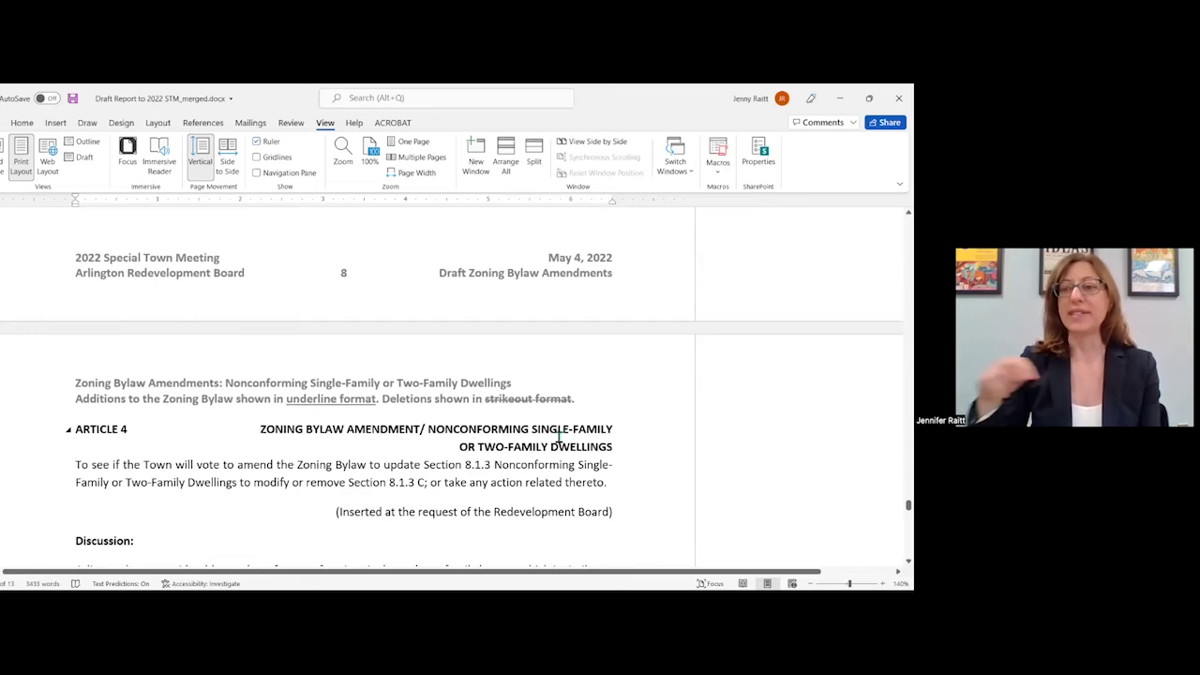
{"action": "scroll", "coordinate": [576, 443], "scroll_direction": "down", "scroll_amount": 5}
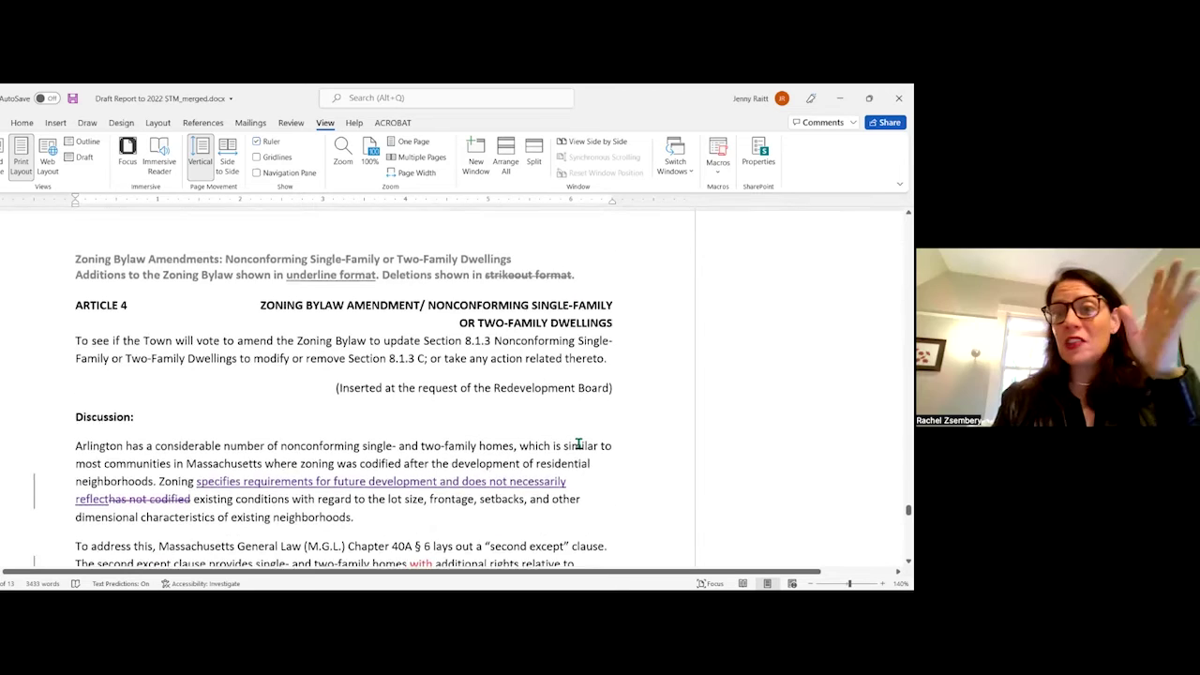
{"action": "scroll", "coordinate": [579, 444], "scroll_direction": "down", "scroll_amount": 1}
{"action": "scroll", "coordinate": [579, 444], "scroll_direction": "up", "scroll_amount": 1}
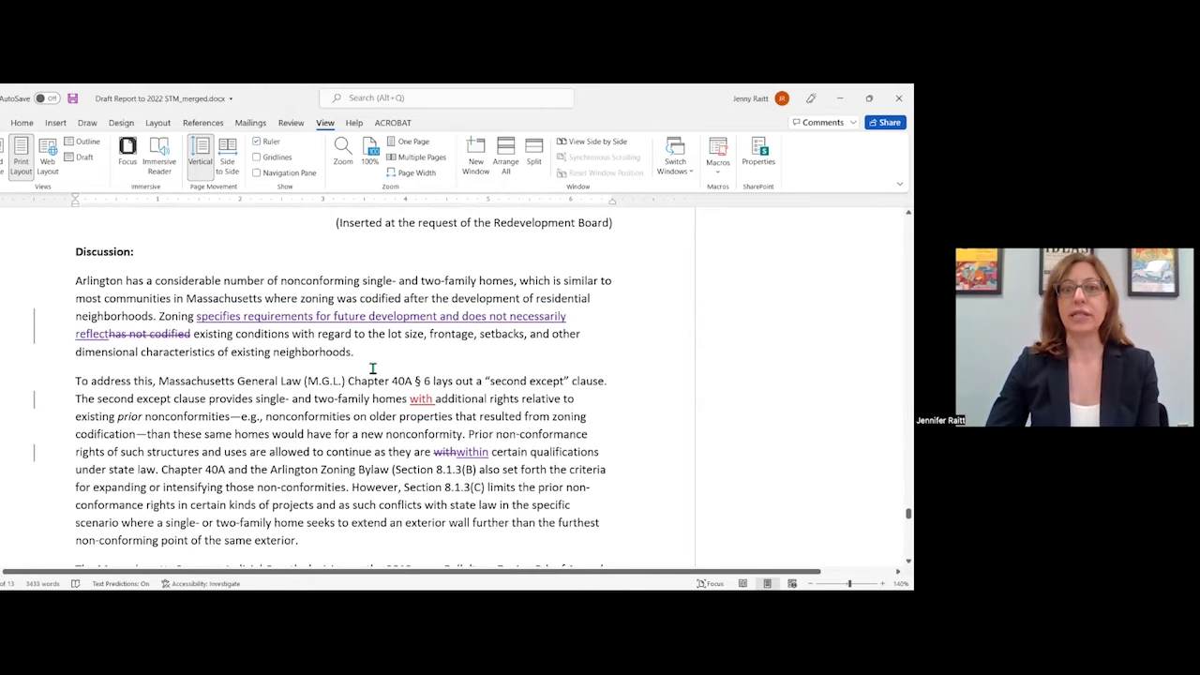
{"action": "scroll", "coordinate": [372, 368], "scroll_direction": "down", "scroll_amount": 2}
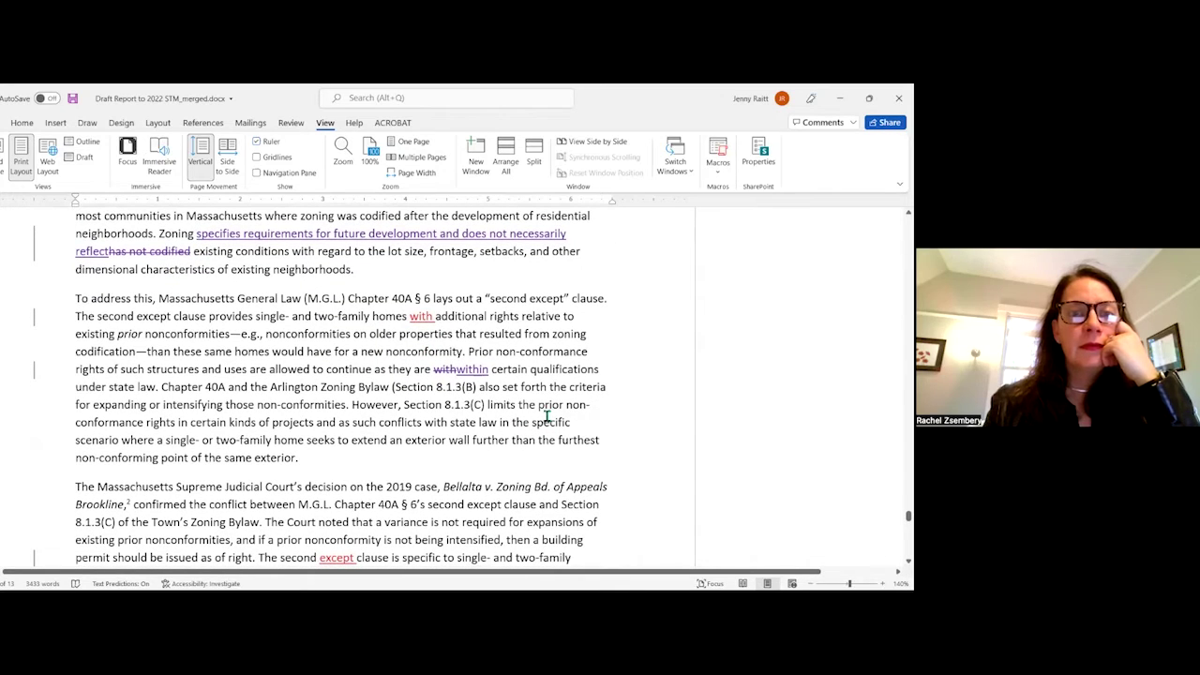
{"action": "scroll", "coordinate": [547, 419], "scroll_direction": "down", "scroll_amount": 7}
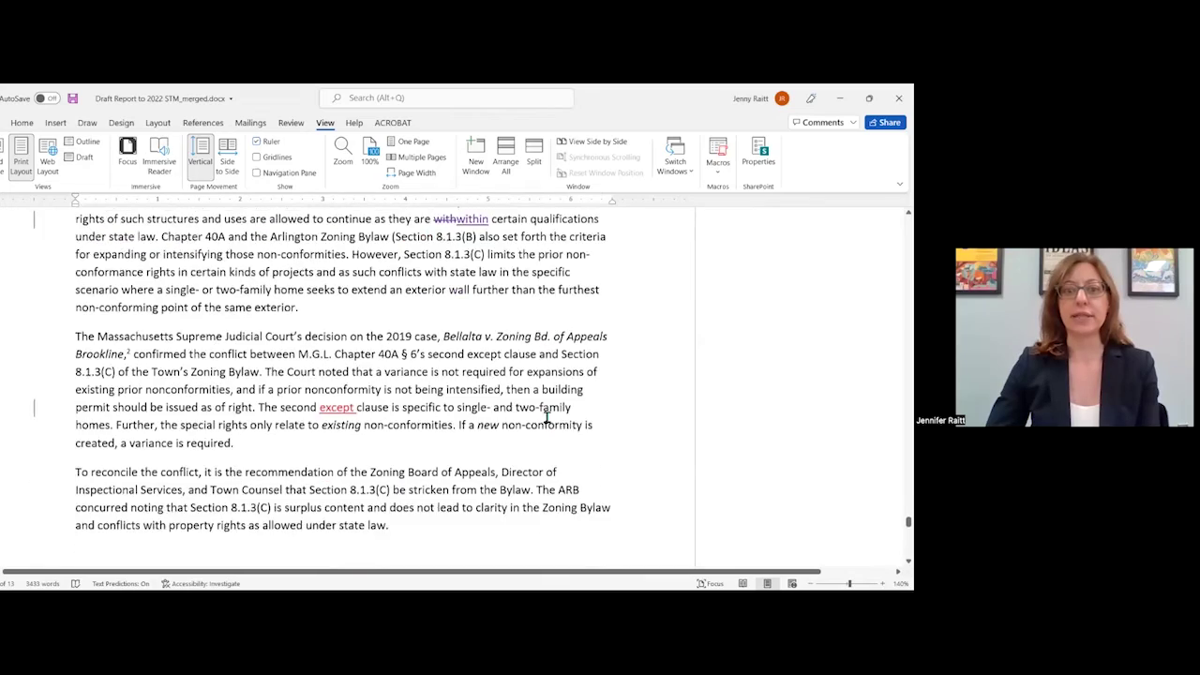
{"action": "scroll", "coordinate": [546, 420], "scroll_direction": "down", "scroll_amount": 10}
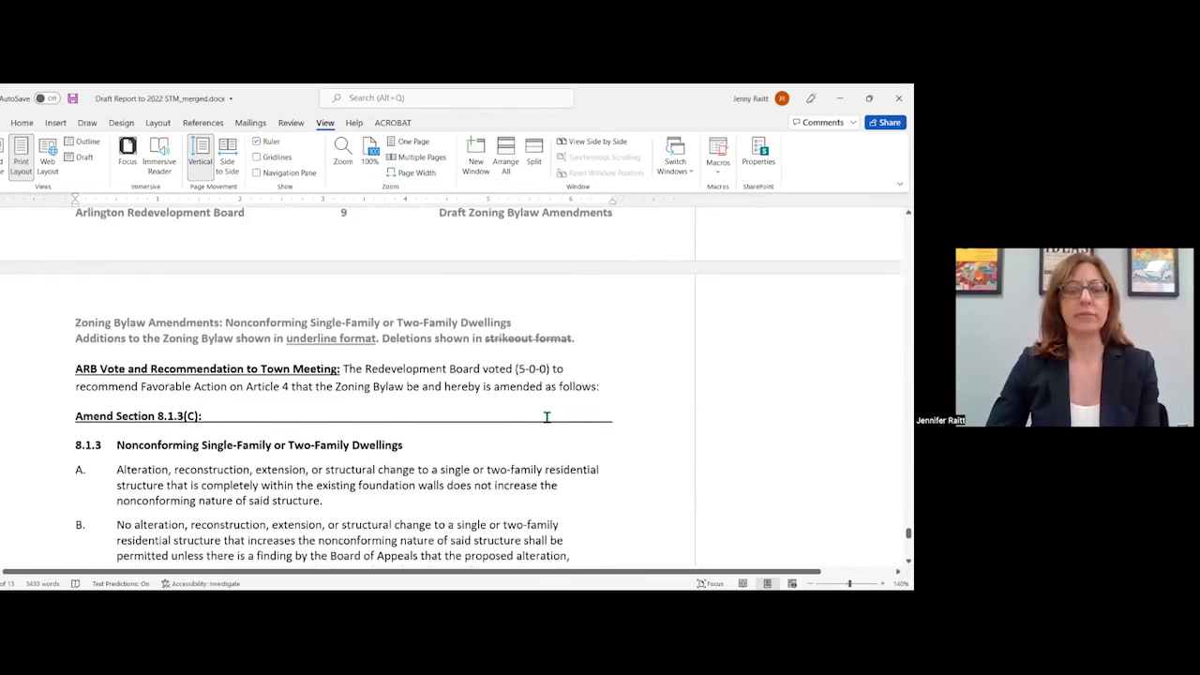
{"action": "scroll", "coordinate": [547, 419], "scroll_direction": "down", "scroll_amount": 8}
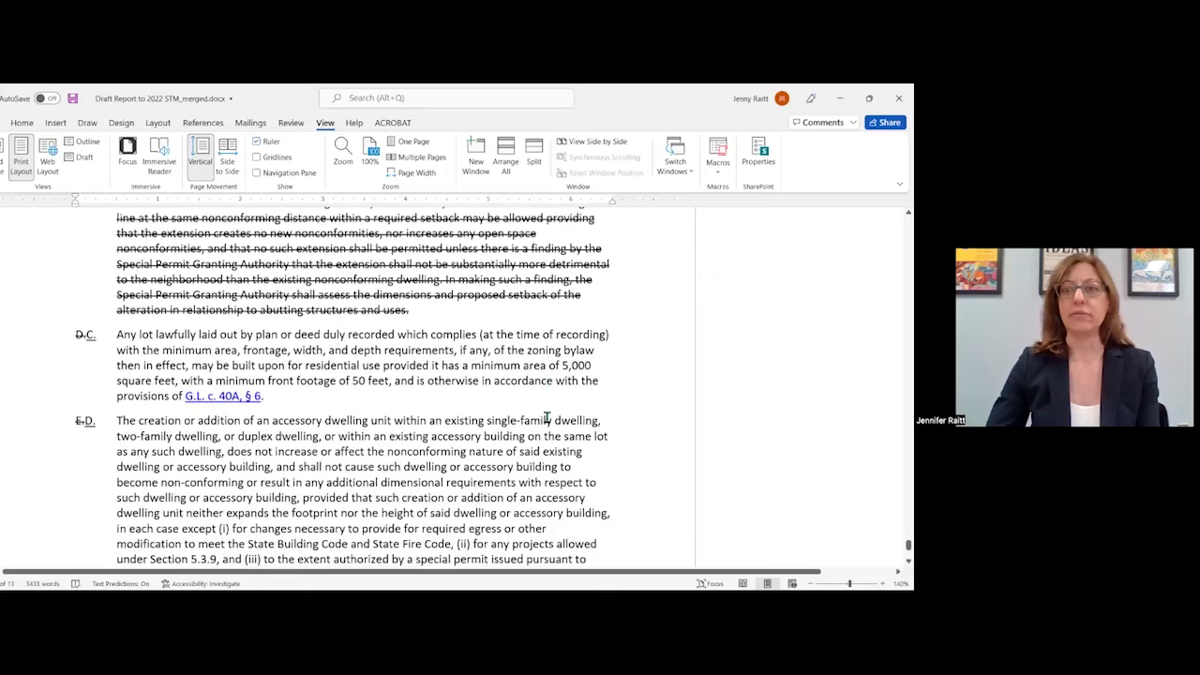
{"action": "scroll", "coordinate": [551, 426], "scroll_direction": "down", "scroll_amount": 4}
{"action": "scroll", "coordinate": [551, 424], "scroll_direction": "up", "scroll_amount": 8}
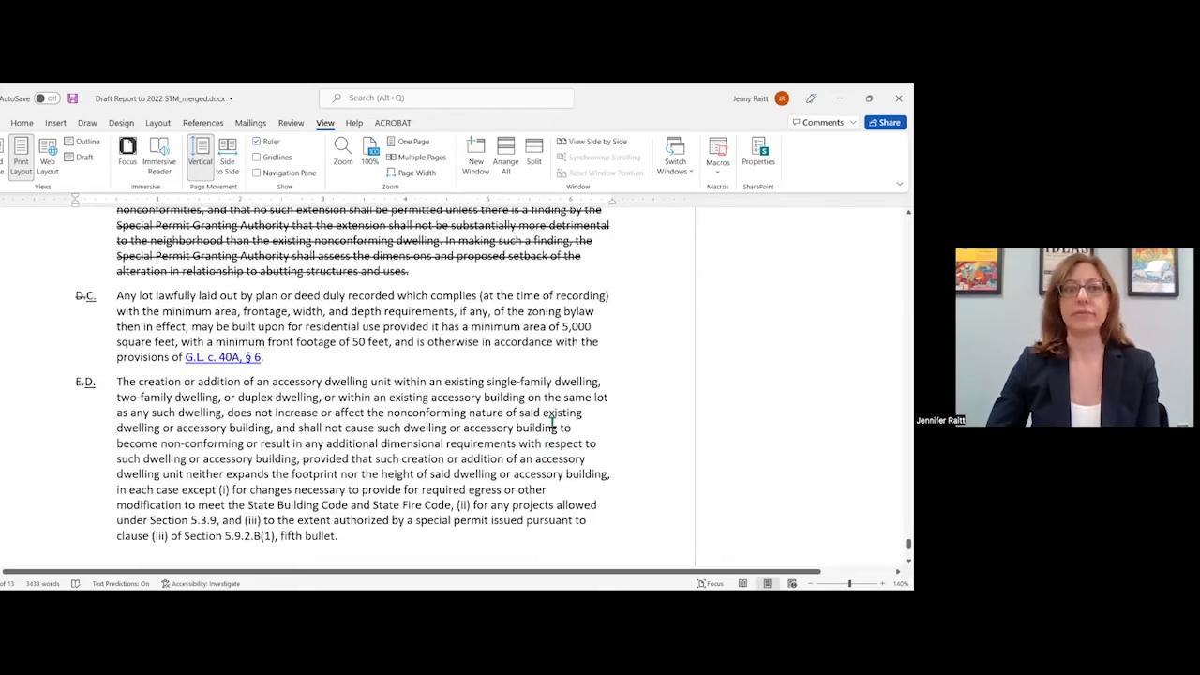
{"action": "scroll", "coordinate": [551, 421], "scroll_direction": "up", "scroll_amount": 15}
{"action": "scroll", "coordinate": [553, 420], "scroll_direction": "up", "scroll_amount": 7}
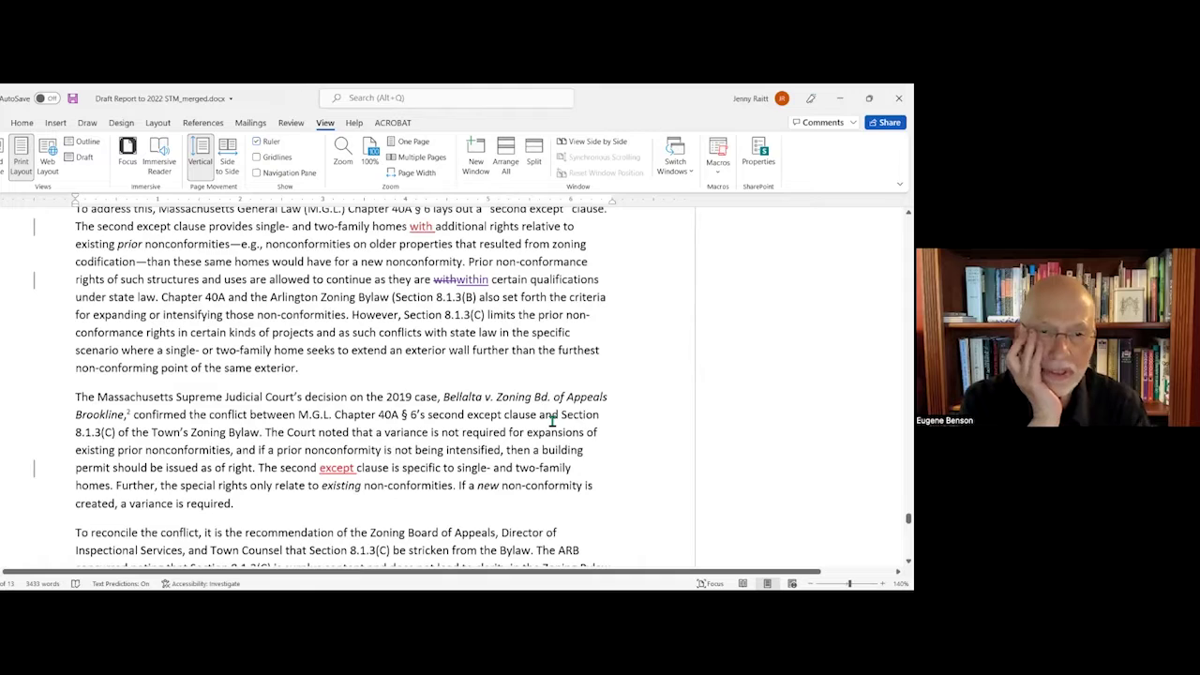
- In the first Article 4 discussion paragraph, delete "future" before "development" and insert "pre-" before "existing conditions"
{"action": "scroll", "coordinate": [547, 375], "scroll_direction": "down", "scroll_amount": 1}
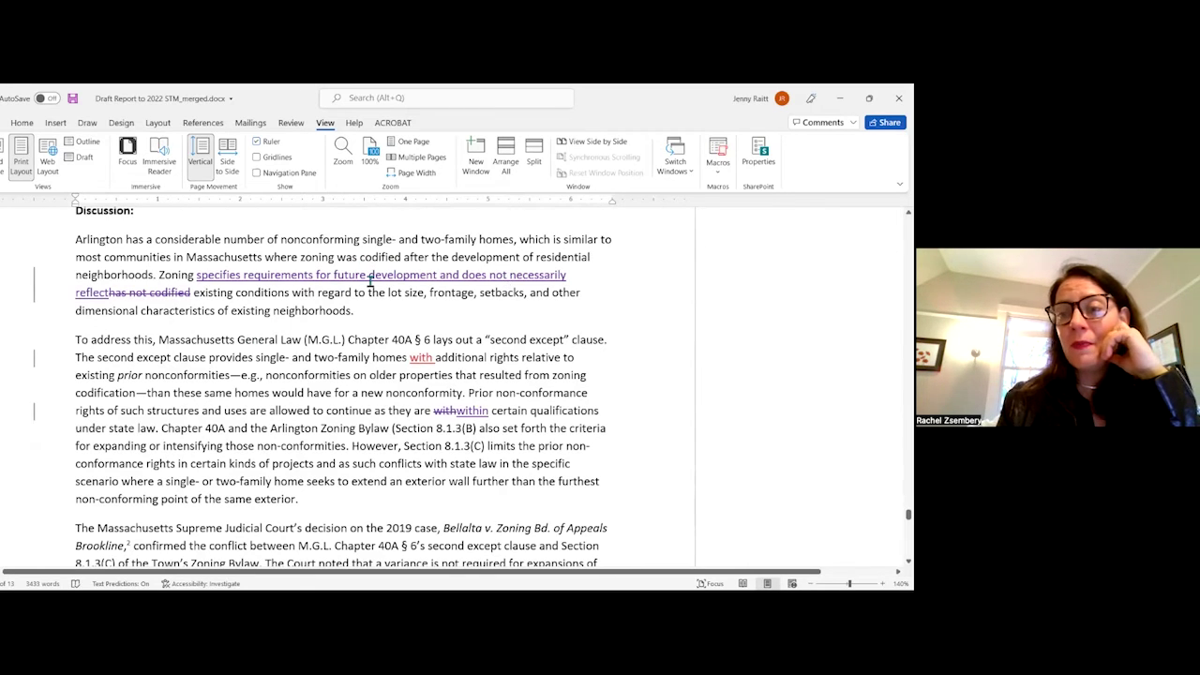
{"action": "double_click", "coordinate": [343, 276]}
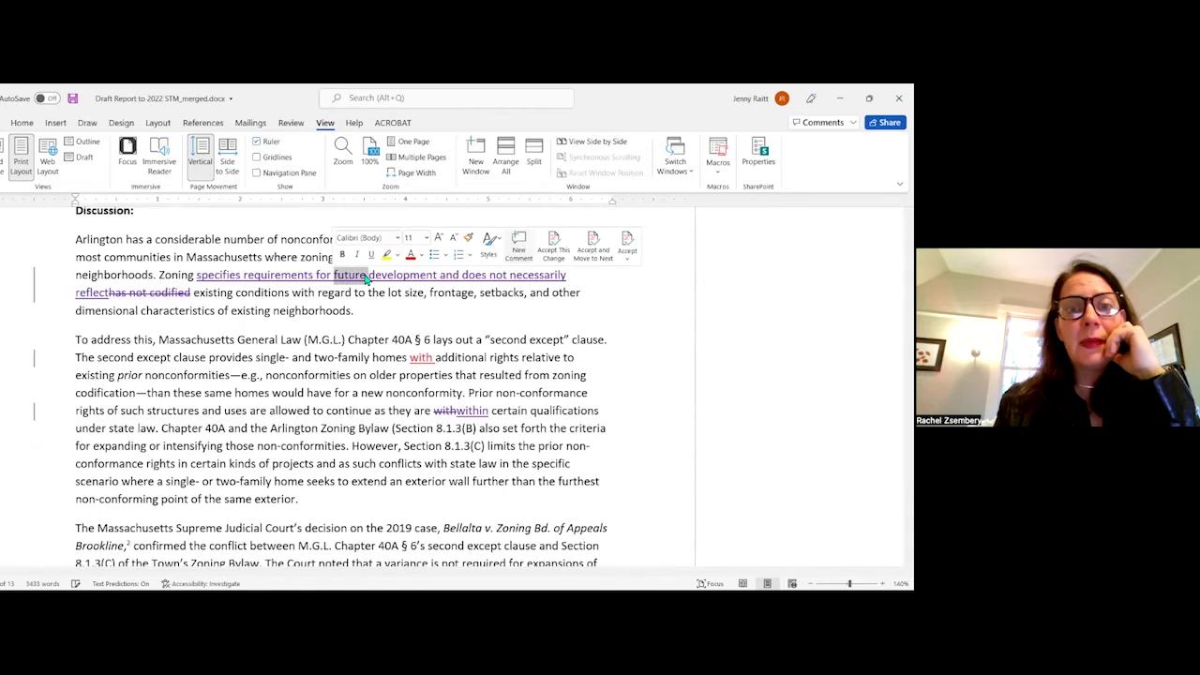
{"action": "key", "text": "Delete"}
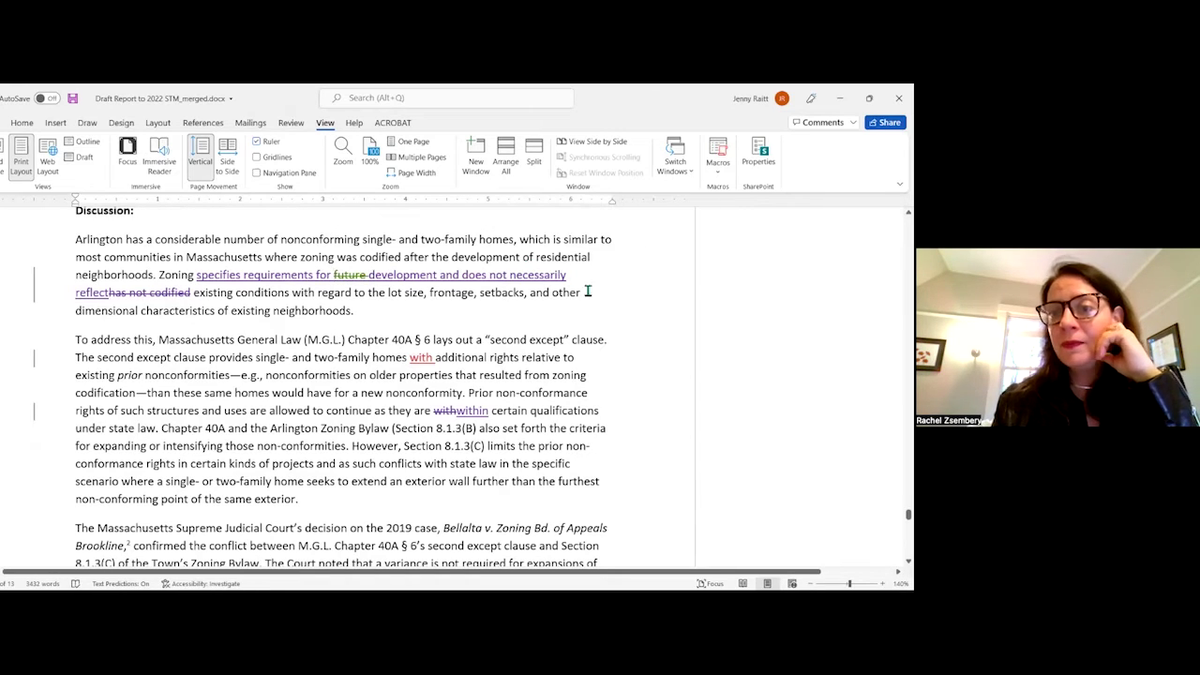
{"action": "left_click", "coordinate": [192, 293]}
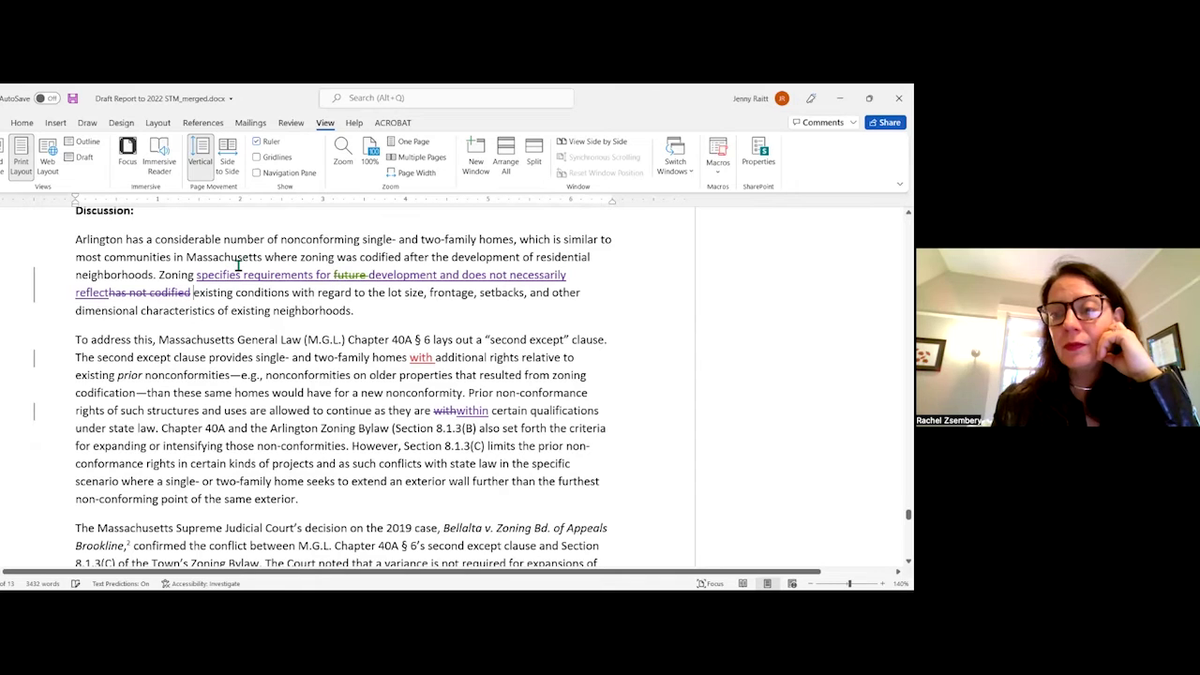
{"action": "type", "text": "pre-"}
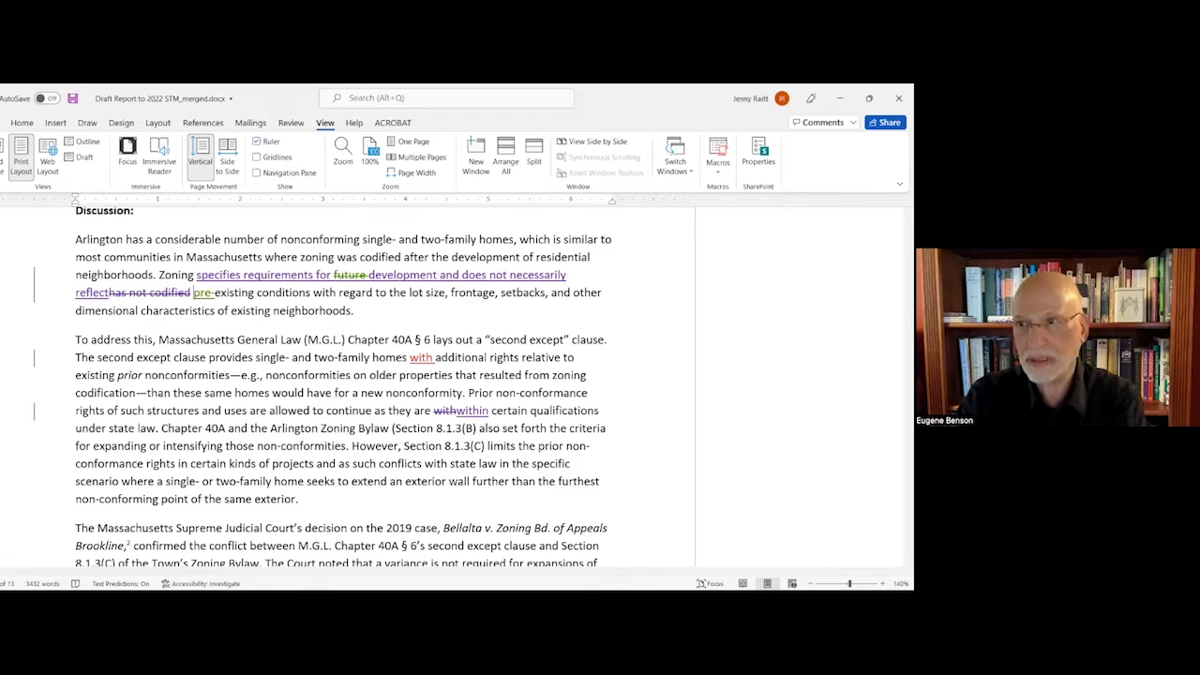
- Insert "or require changes to" before "pre-existing conditions" in the first Article 4 discussion paragraph, correcting the spacing around "or"
{"action": "type", "text": "or require changes"}
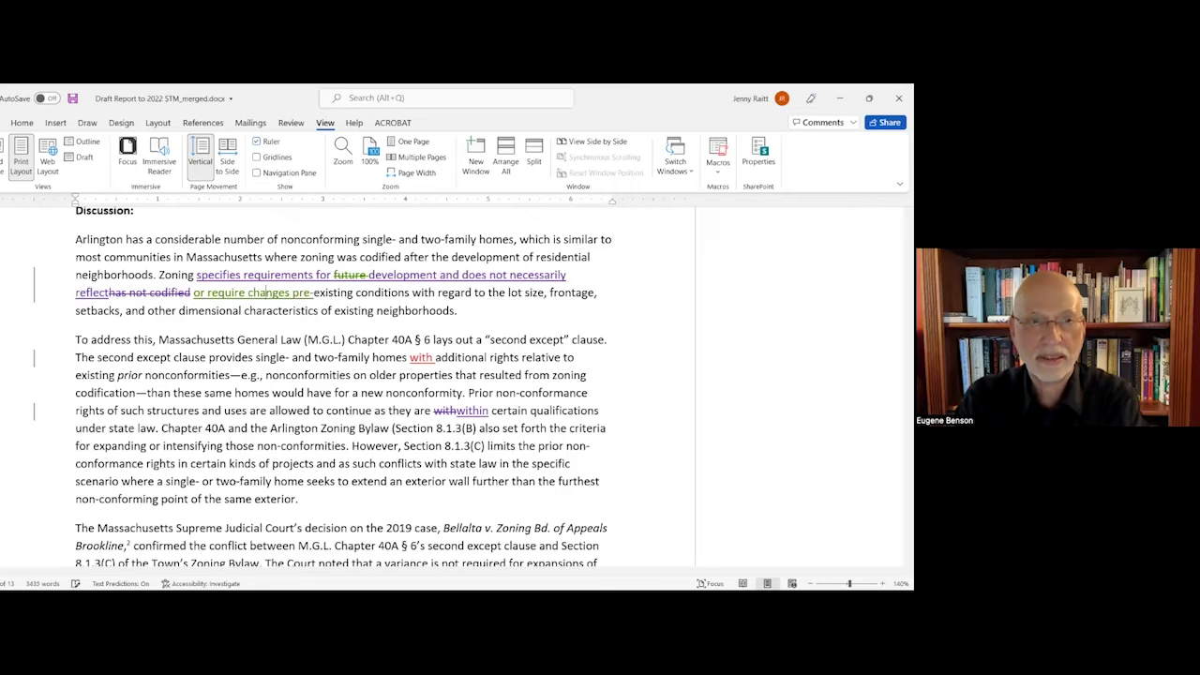
{"action": "key", "text": "BackSpace"}
{"action": "key", "text": "BackSpace"}
{"action": "key", "text": "BackSpace"}
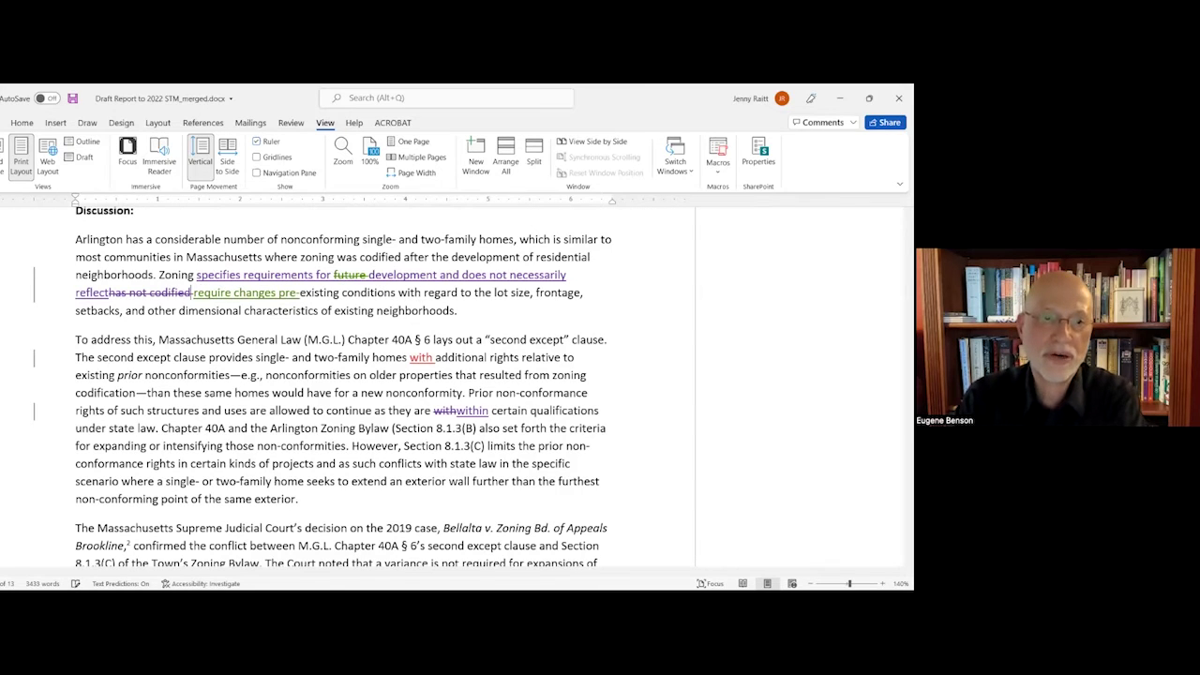
{"action": "type", "text": "or"}
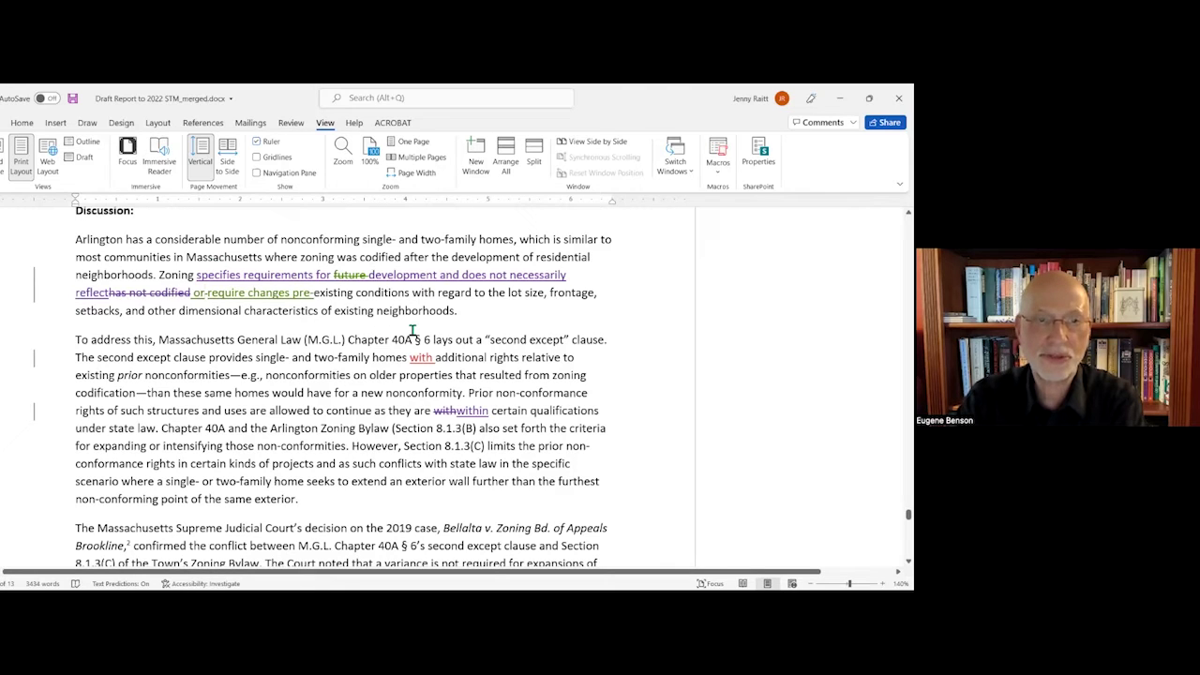
{"action": "left_click", "coordinate": [294, 293]}
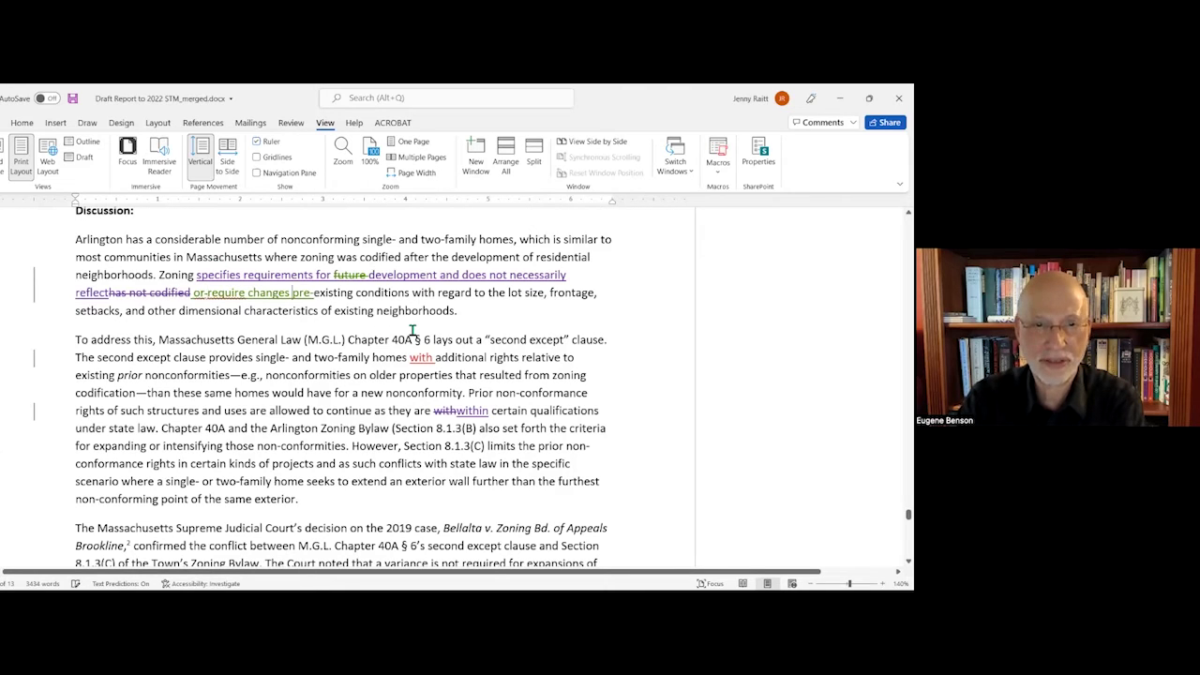
{"action": "type", "text": "to"}
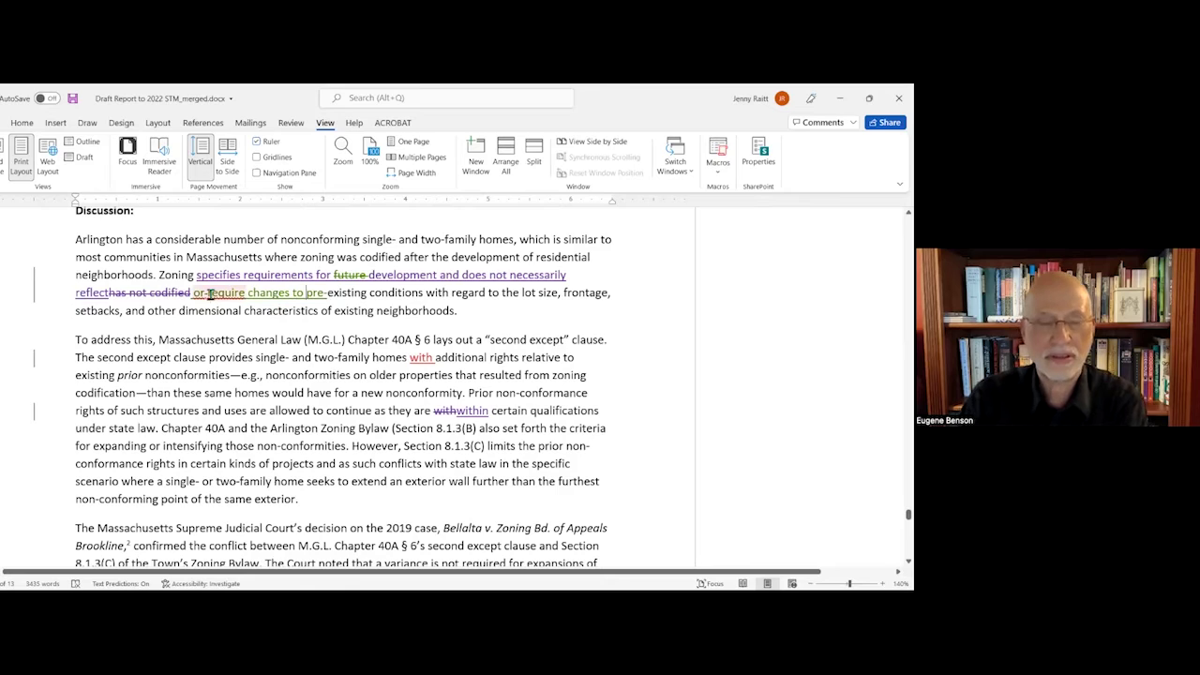
{"action": "left_click", "coordinate": [213, 296]}
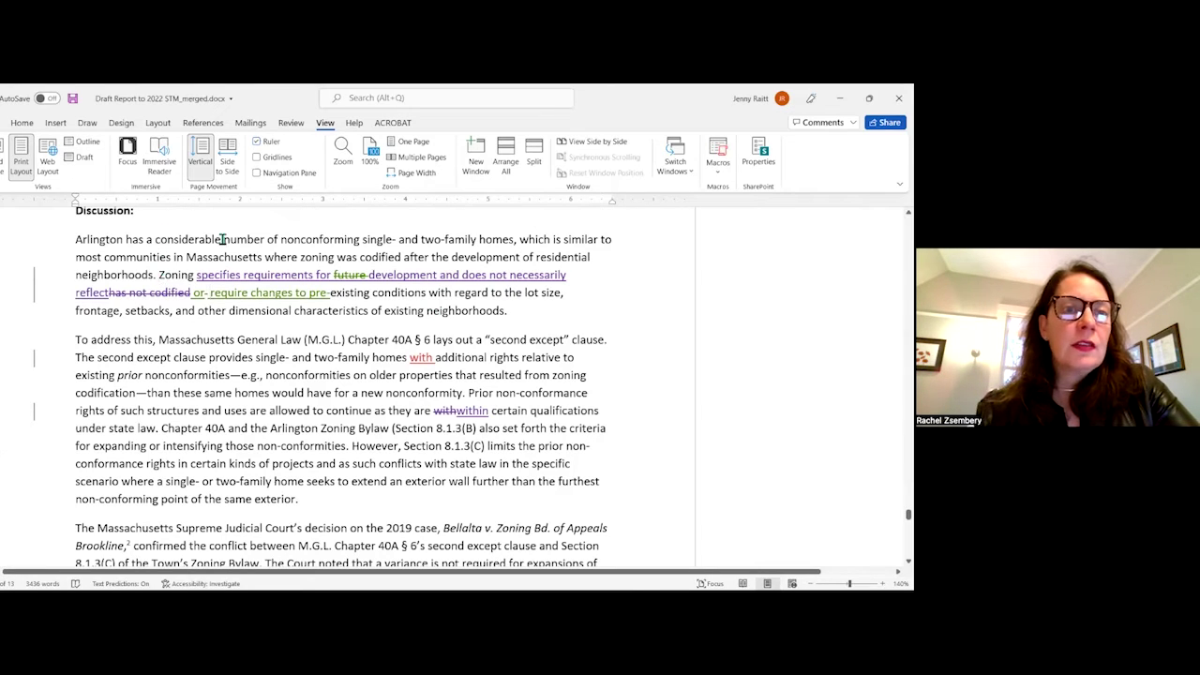
- Insert "Nonconformities exist because the zoning bylaw does not necessarily reflect" before "Zoning specifies" in the first Article 4 discussion paragraph
{"action": "type", "text": "Nonco"}
{"action": "type", "text": "nformities ex"}
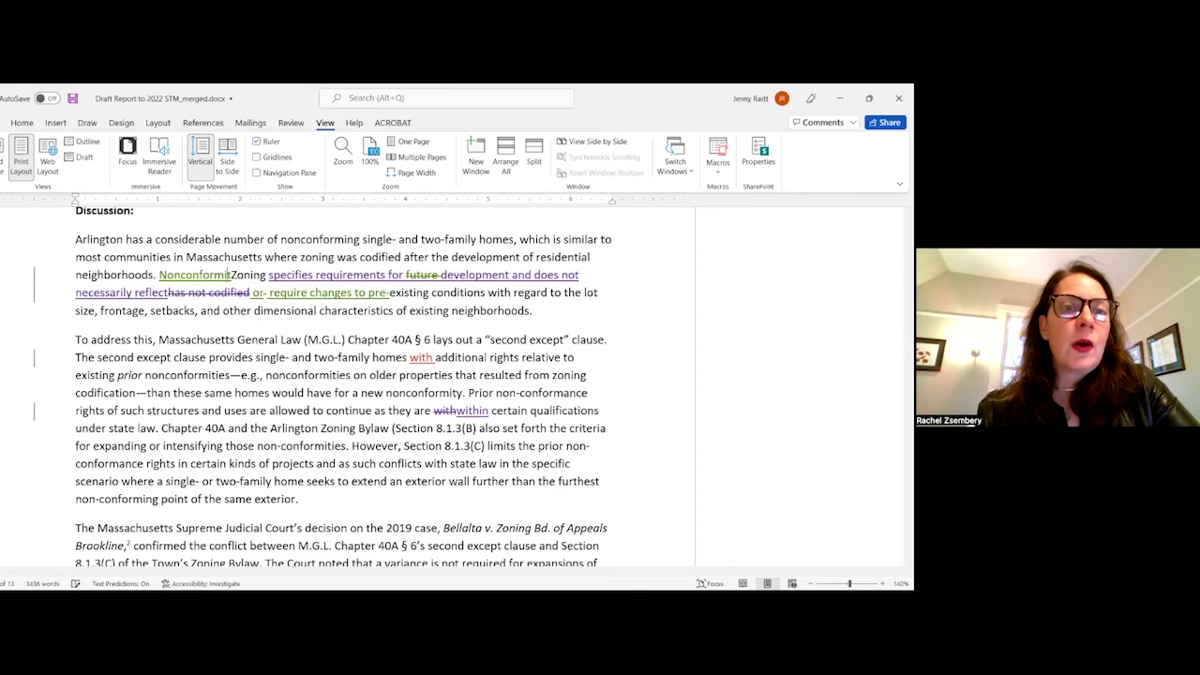
{"action": "type", "text": "ist becaus"}
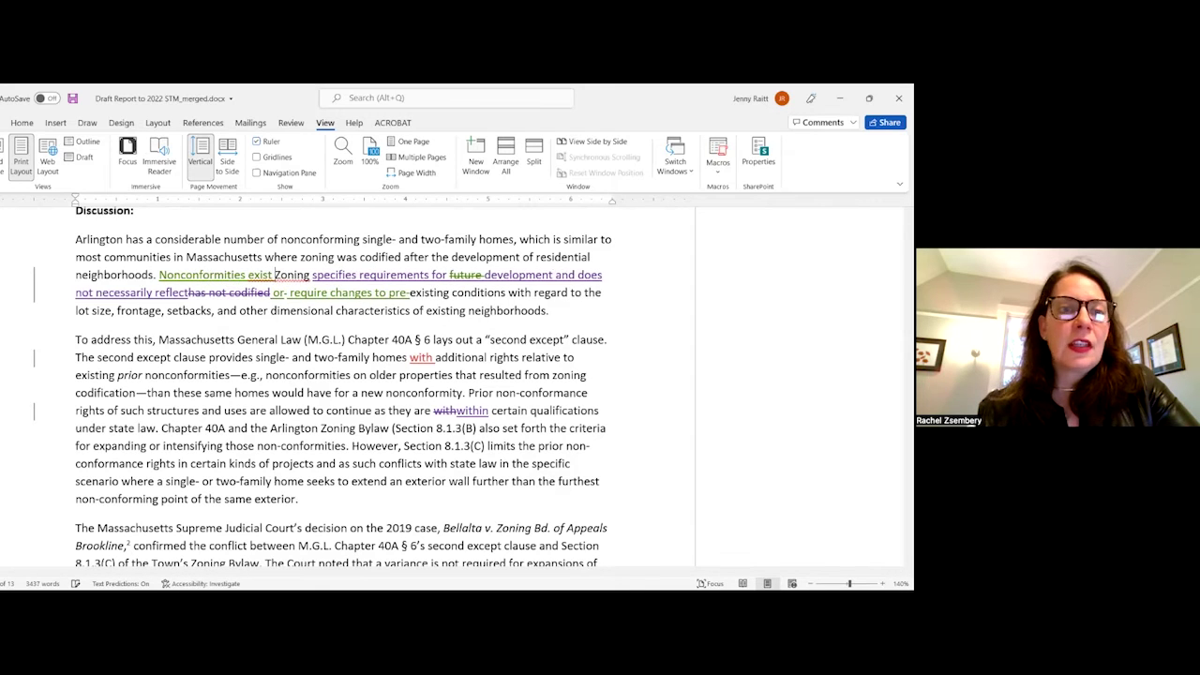
{"action": "type", "text": "e"}
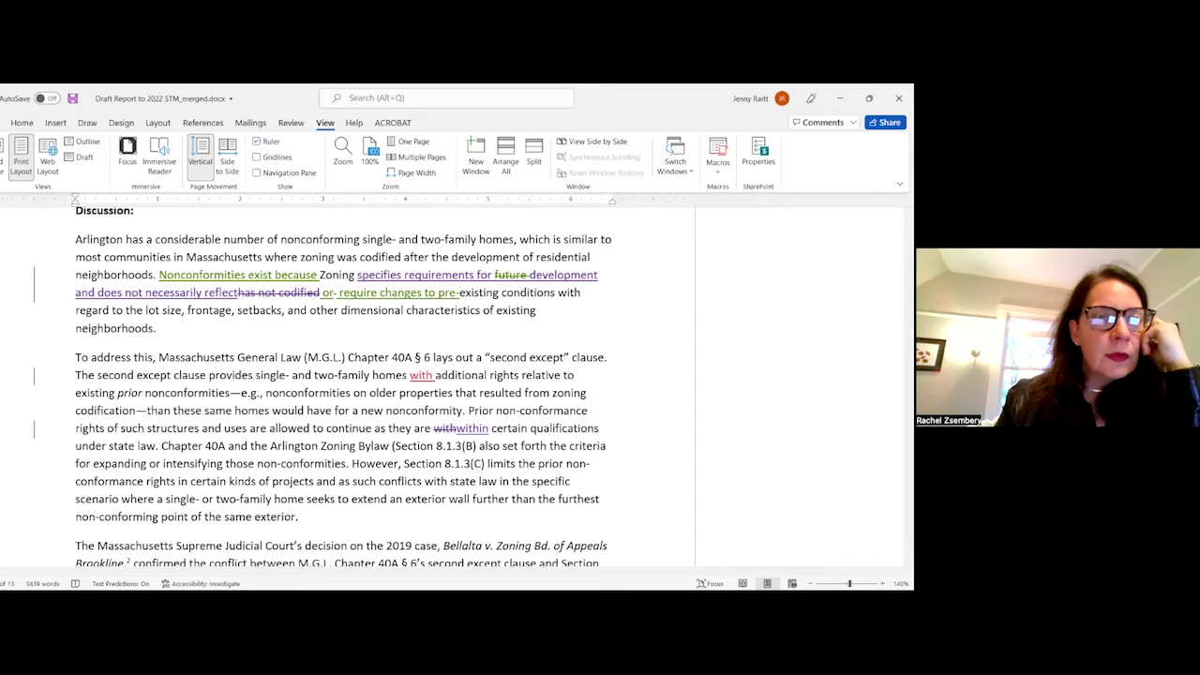
{"action": "type", "text": "the zoni"}
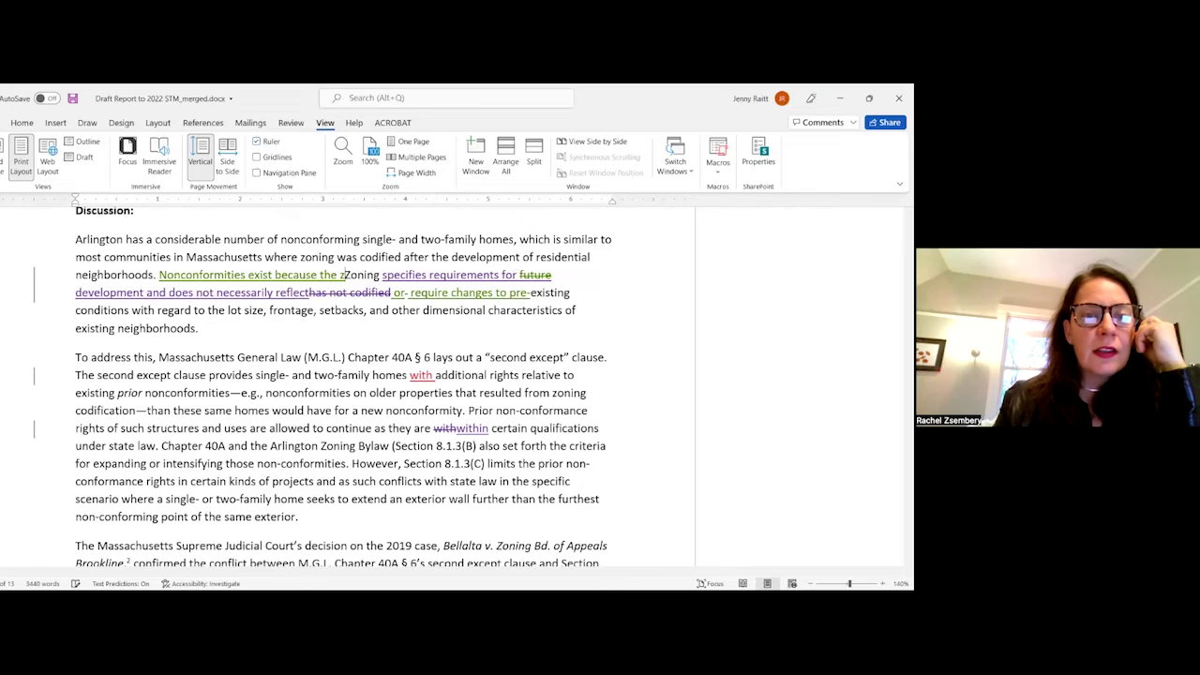
{"action": "type", "text": "ng bylaw does n"}
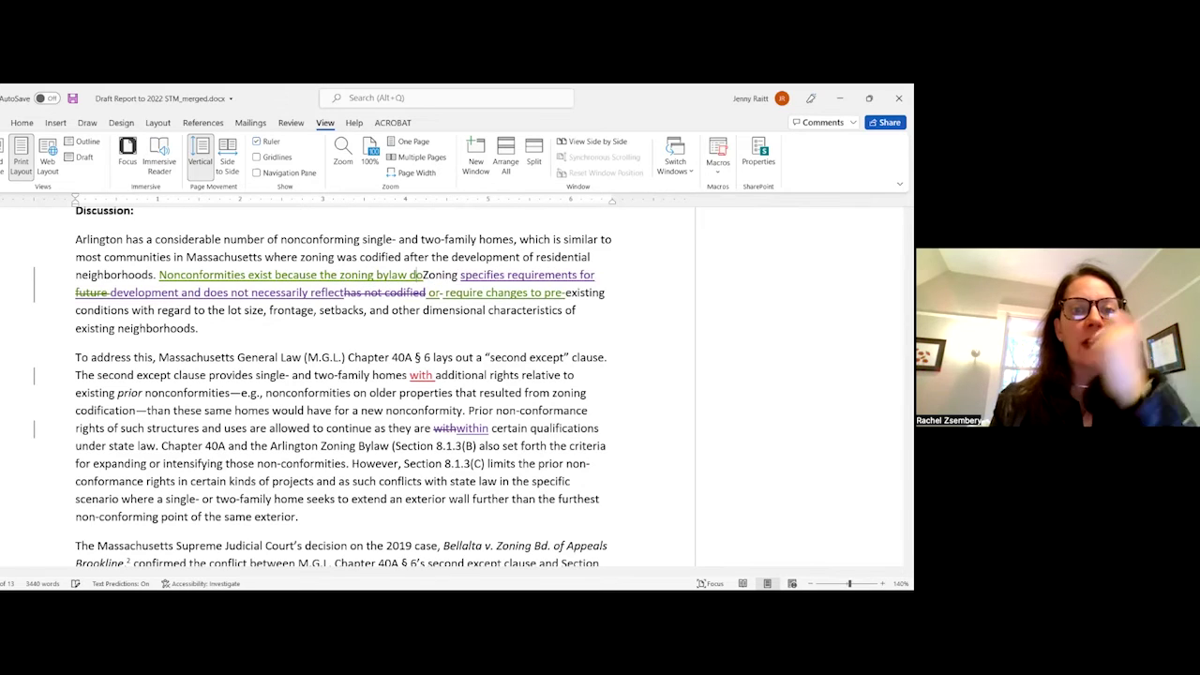
{"action": "type", "text": "ot necessarily"}
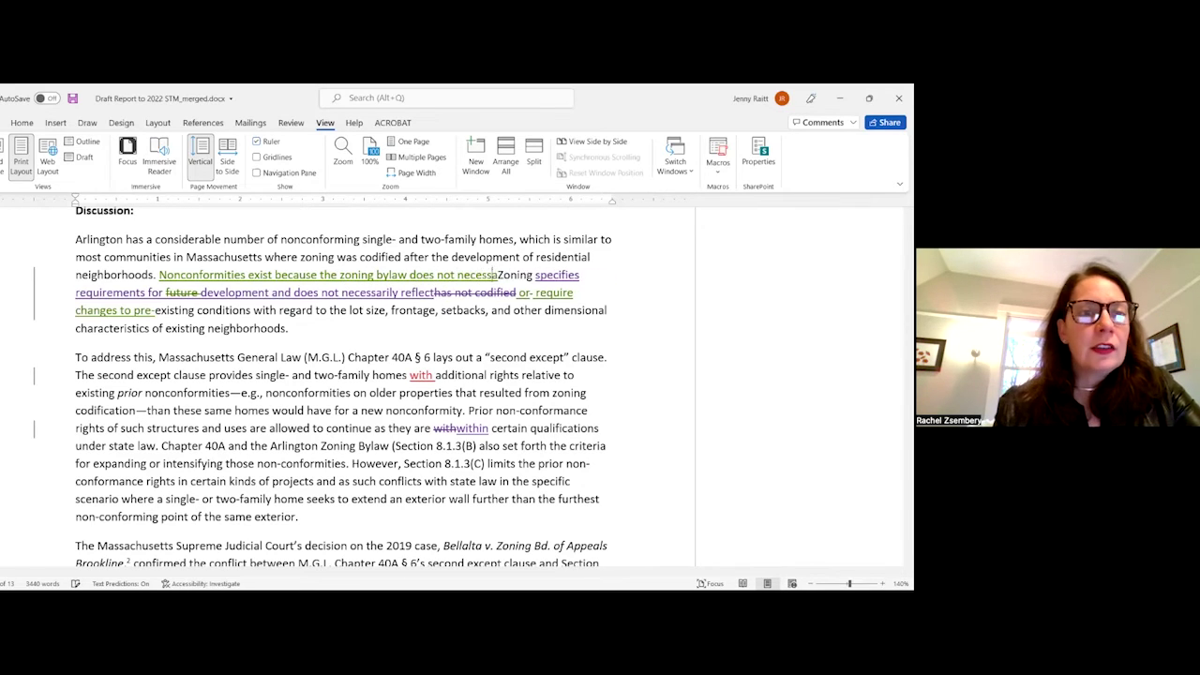
{"action": "type", "text": " reflect"}
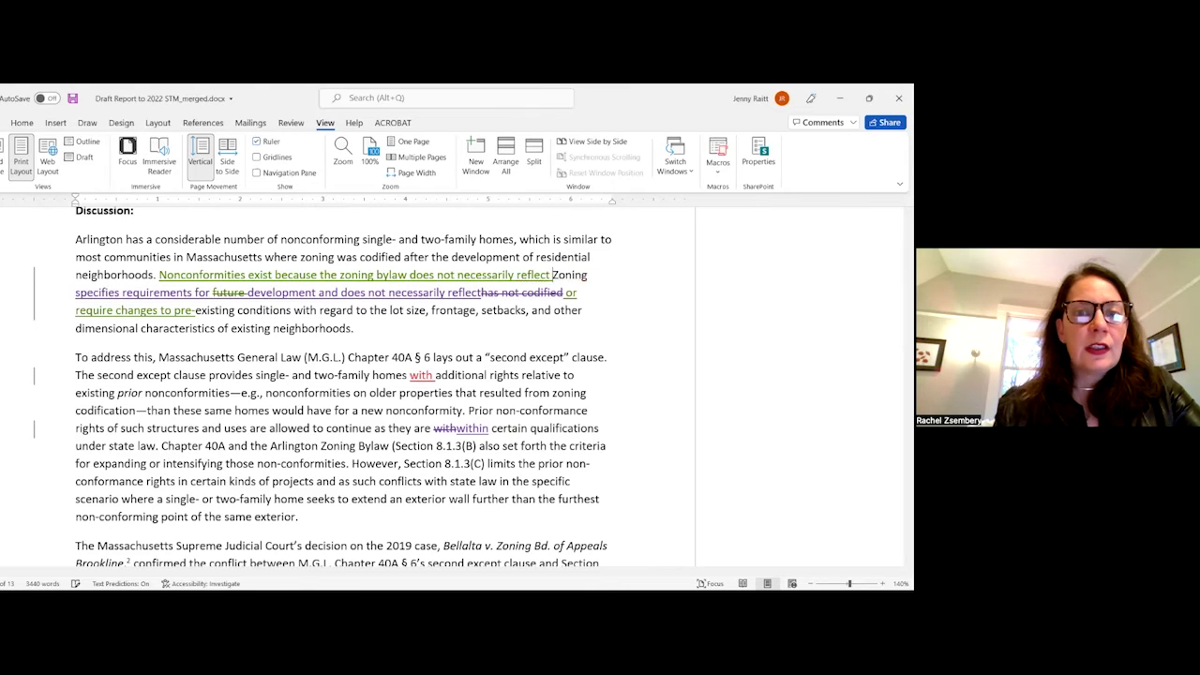
- Delete "Zoning specifies requirements for future development and does not necessarily" from the first Article 4 discussion paragraph
{"action": "key", "text": "shift+Down"}
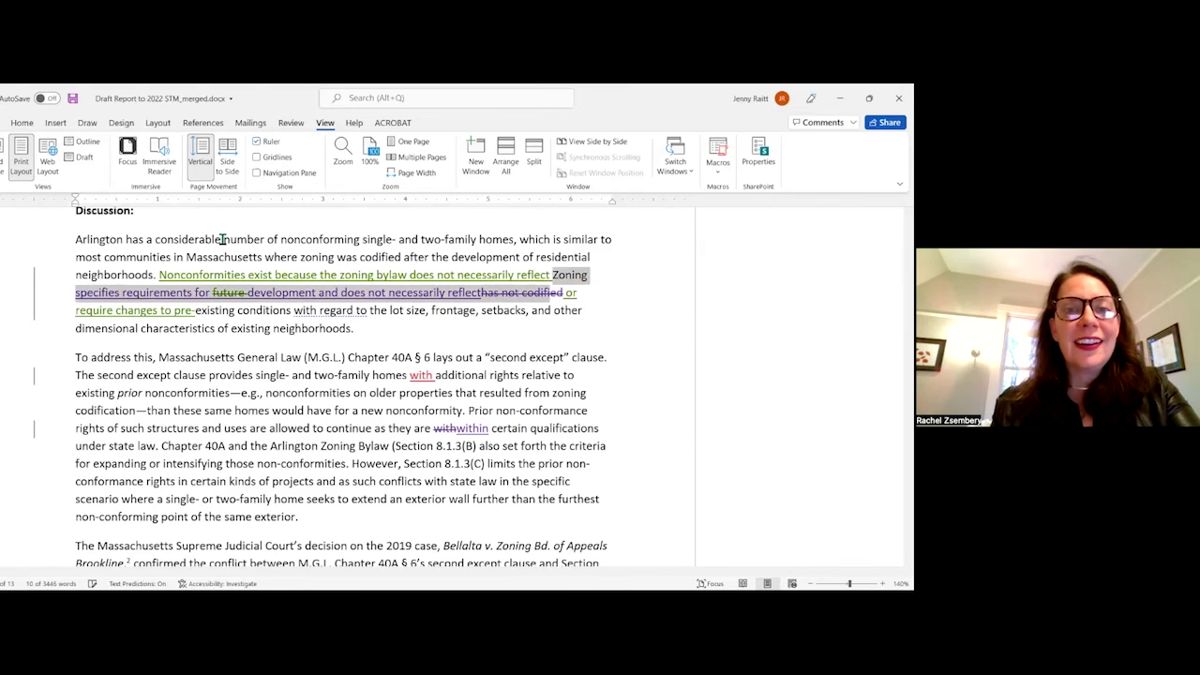
{"action": "key", "text": "ctrl+shift+Left"}
{"action": "key", "text": "ctrl+shift+Left"}
{"action": "key", "text": "ctrl+shift+Left"}
{"action": "key", "text": "ctrl+shift+Left"}
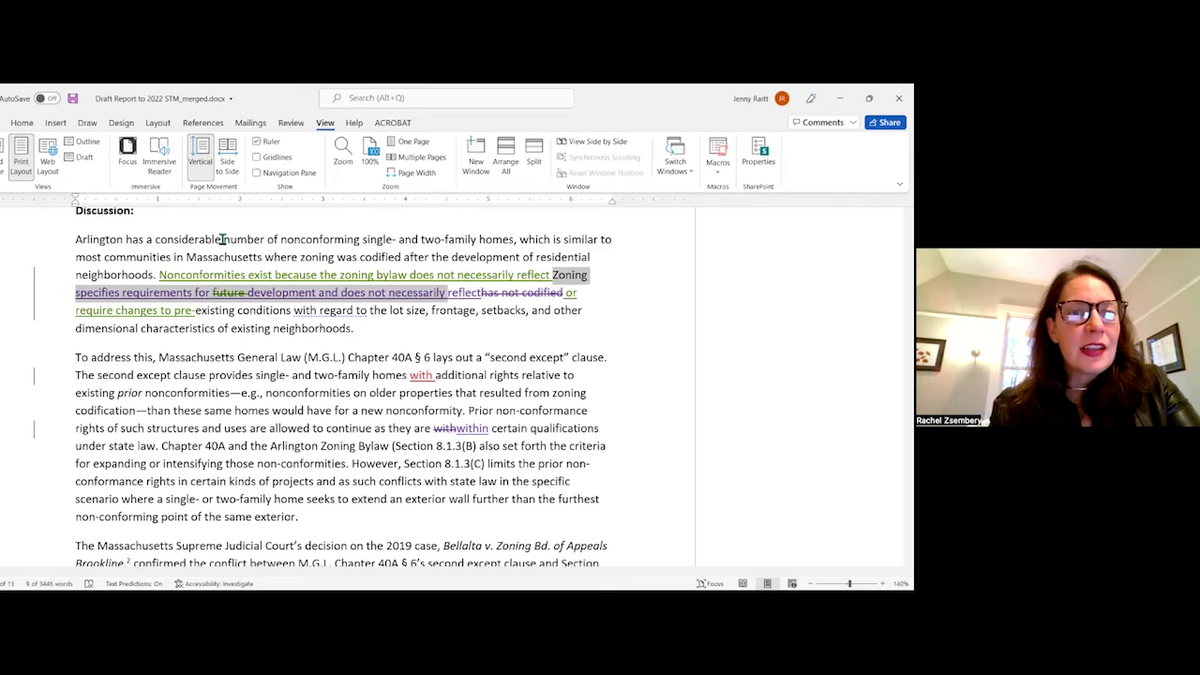
{"action": "key", "text": "Delete"}
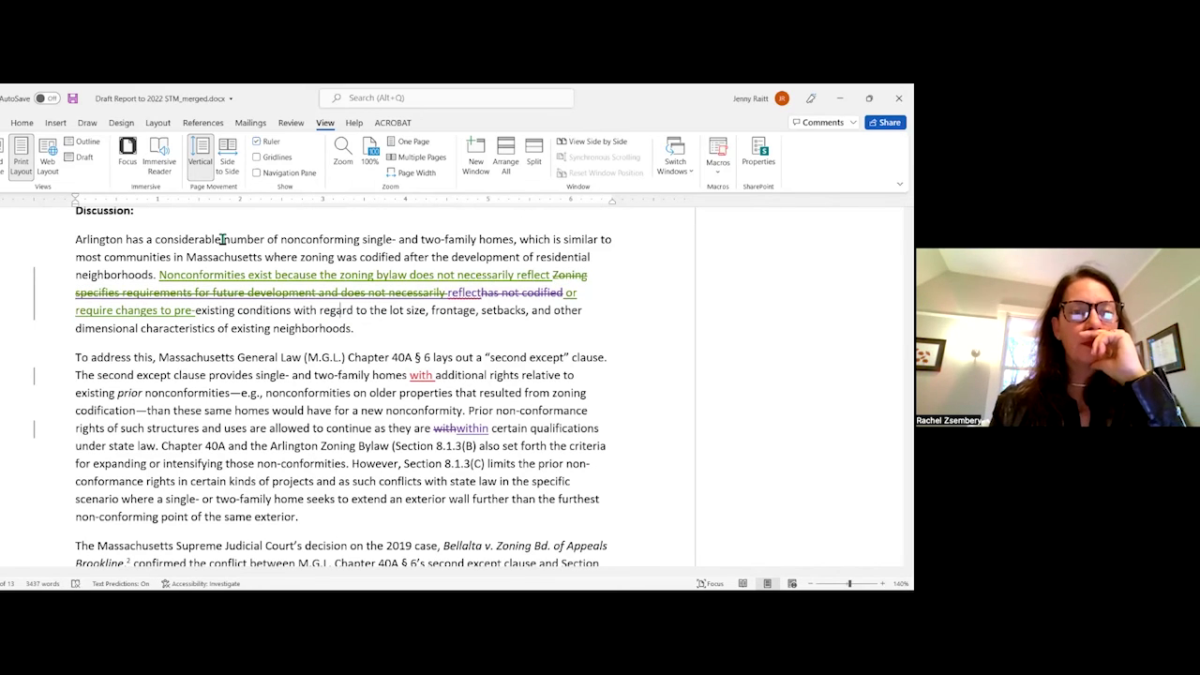
- Insert "may continue to" between "Nonconformities" and "exist" and space out the second "reflect" in the same paragraph
{"action": "key", "text": "ctrl+Right"}
{"action": "key", "text": "ctrl+Right"}
{"action": "key", "text": "ctrl+Right"}
{"action": "key", "text": "ctrl+Right"}
{"action": "key", "text": "ctrl+Right"}
{"action": "key", "text": "ctrl+Right"}
{"action": "key", "text": "ctrl+Right"}
{"action": "key", "text": "ctrl+Right"}
{"action": "key", "text": "Up"}
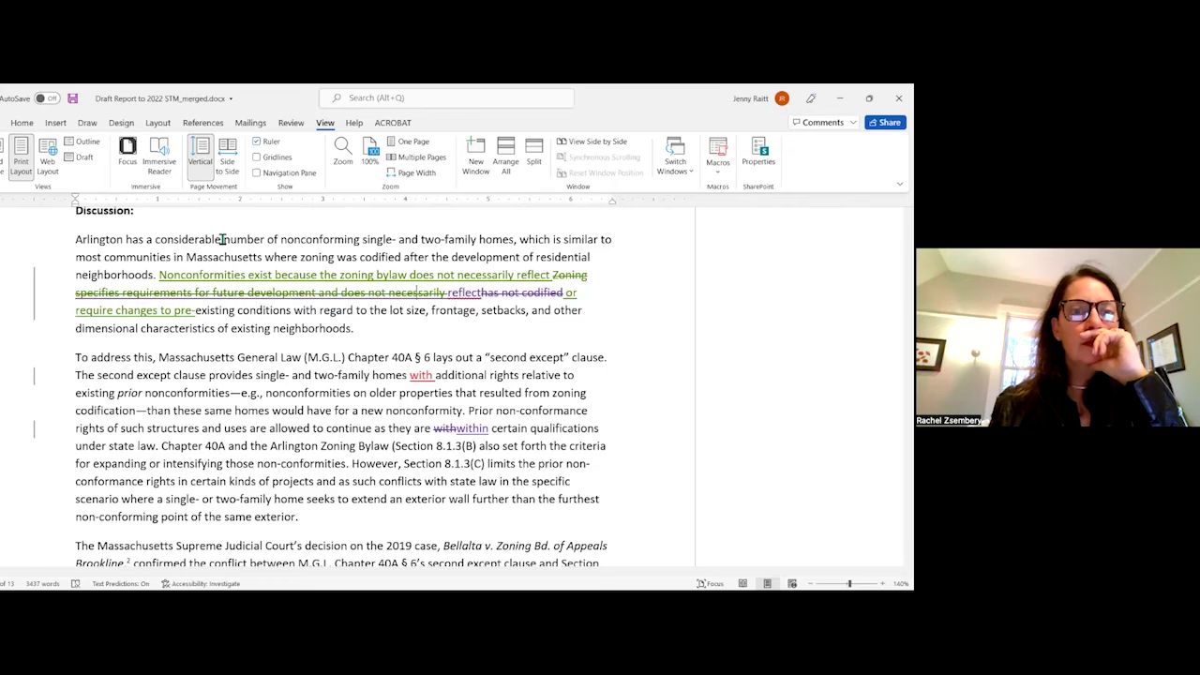
{"action": "type", "text": "Nonconformities"}
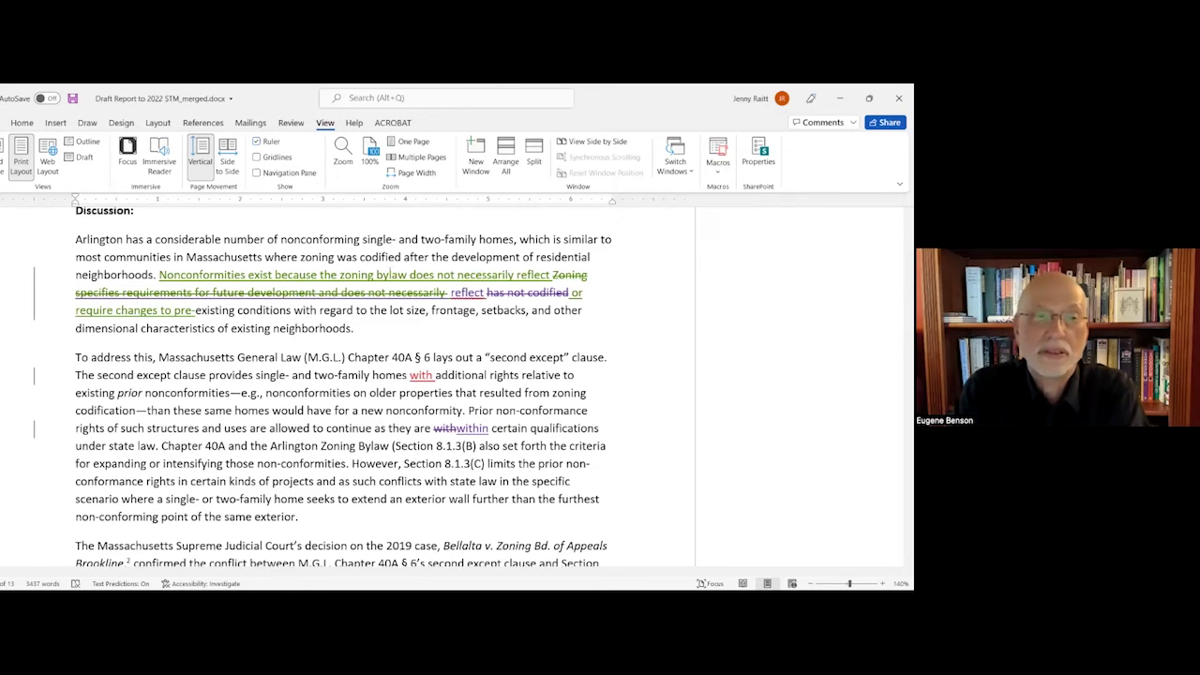
{"action": "type", "text": " may continue "}
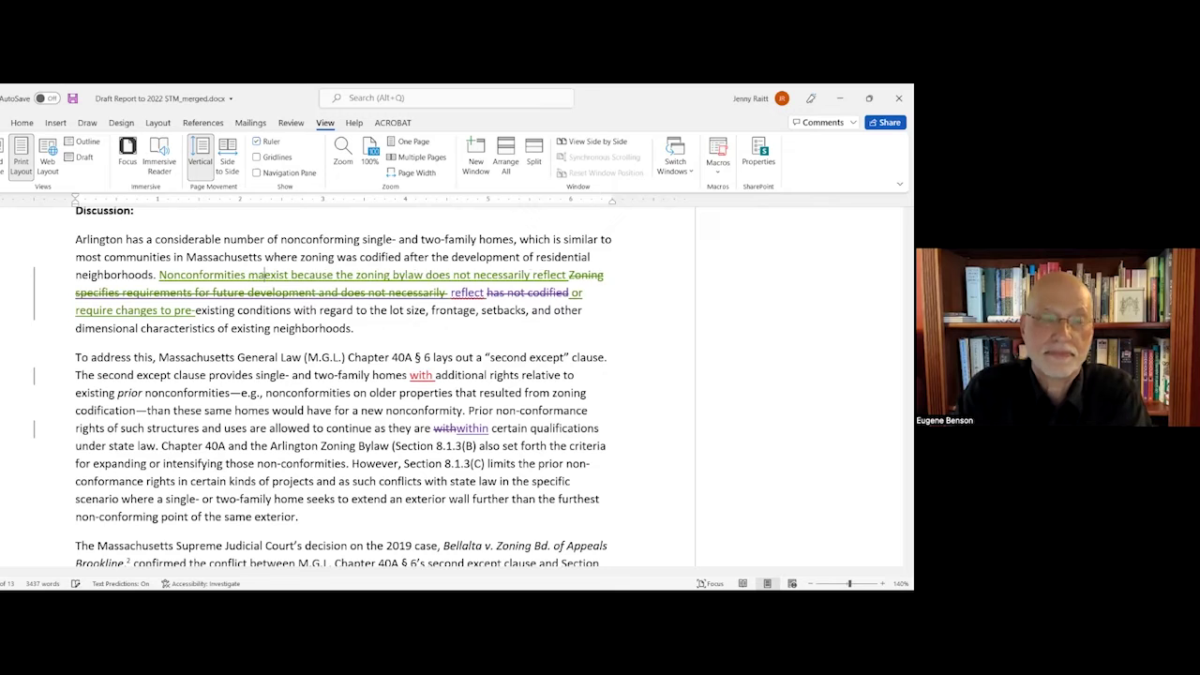
{"action": "type", "text": "to"}
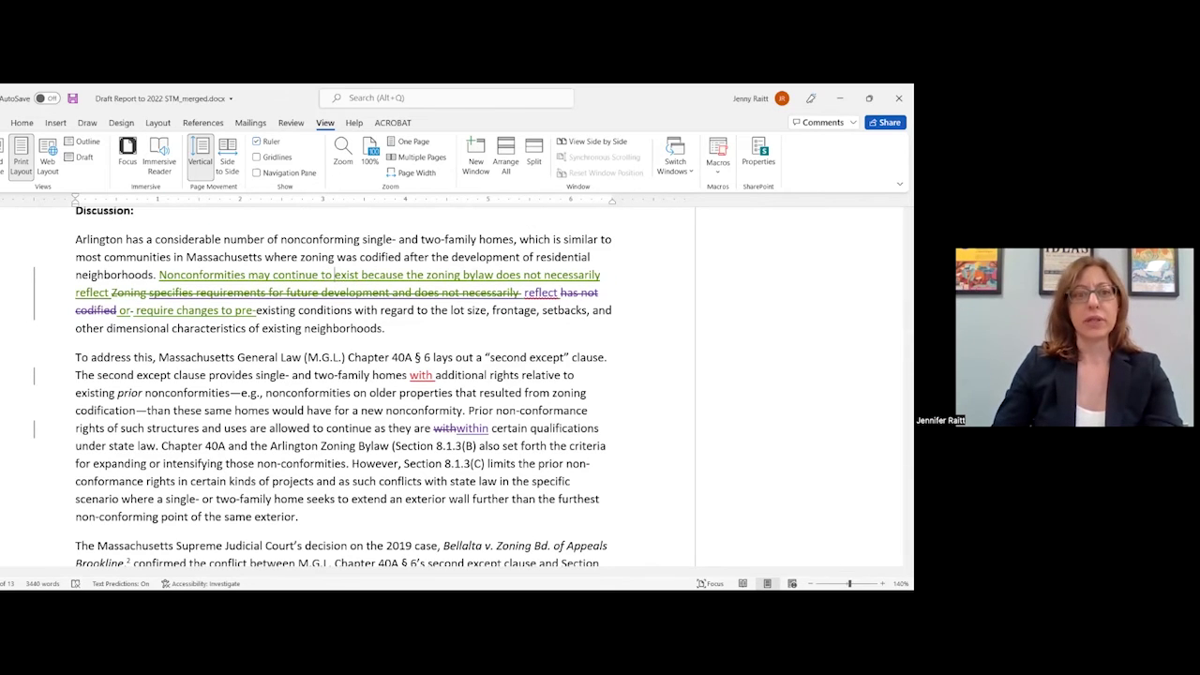
- Delete the duplicate "reflect", then "necessarily reflect" and "or", so the sentence reads "does not require changes to pre-existing conditions"
{"action": "double_click", "coordinate": [541, 292]}
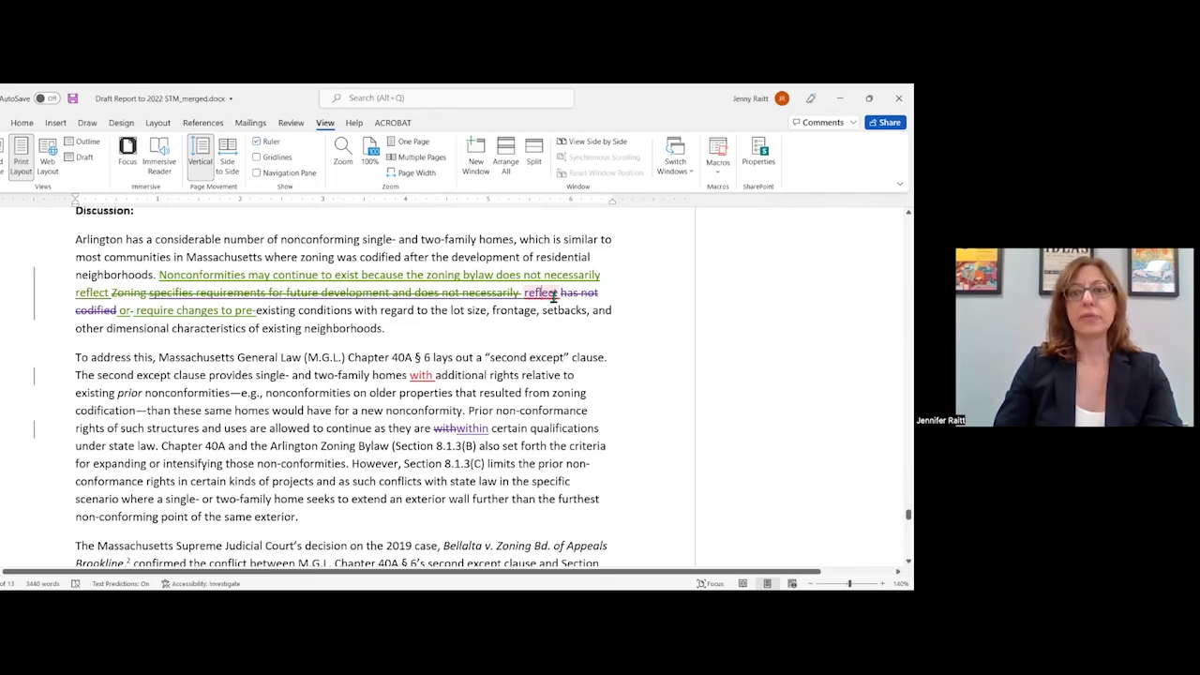
{"action": "key", "text": "Delete"}
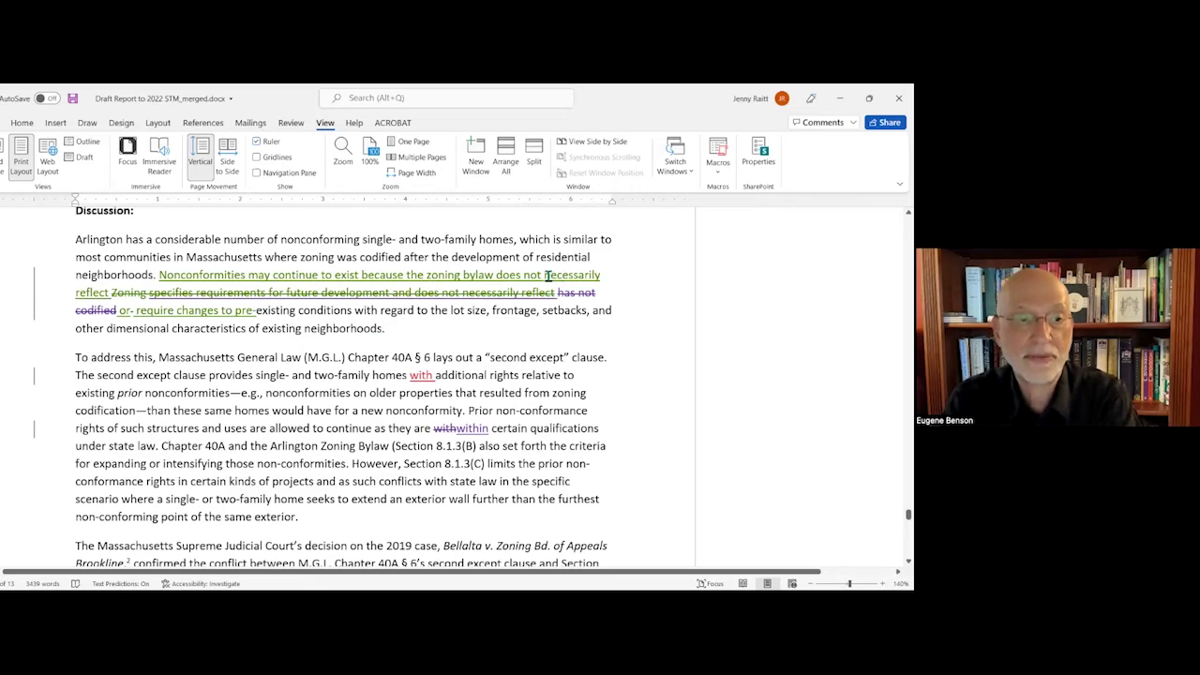
{"action": "left_click_drag", "start_coordinate": [545, 275], "coordinate": [135, 313]}
{"action": "key", "text": "Delete"}
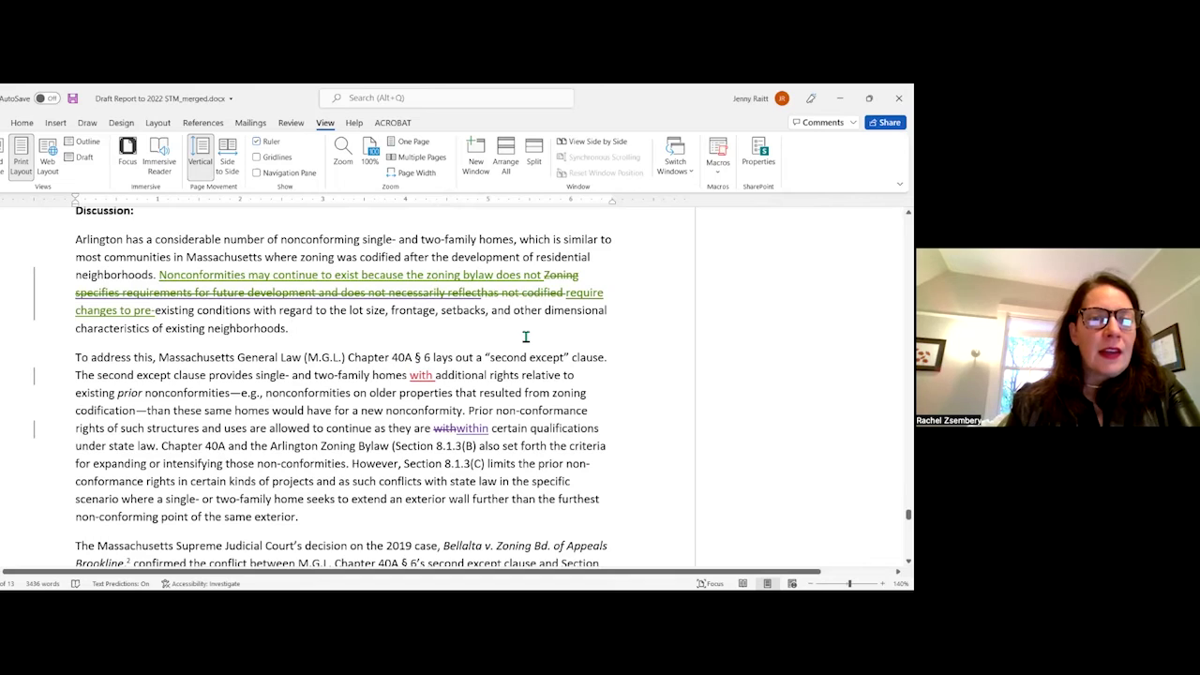
- Review the remaining Article 4 discussion paragraphs and the Section 8.1.3 amendments for further corrections
{"action": "scroll", "coordinate": [526, 337], "scroll_direction": "down", "scroll_amount": 1}
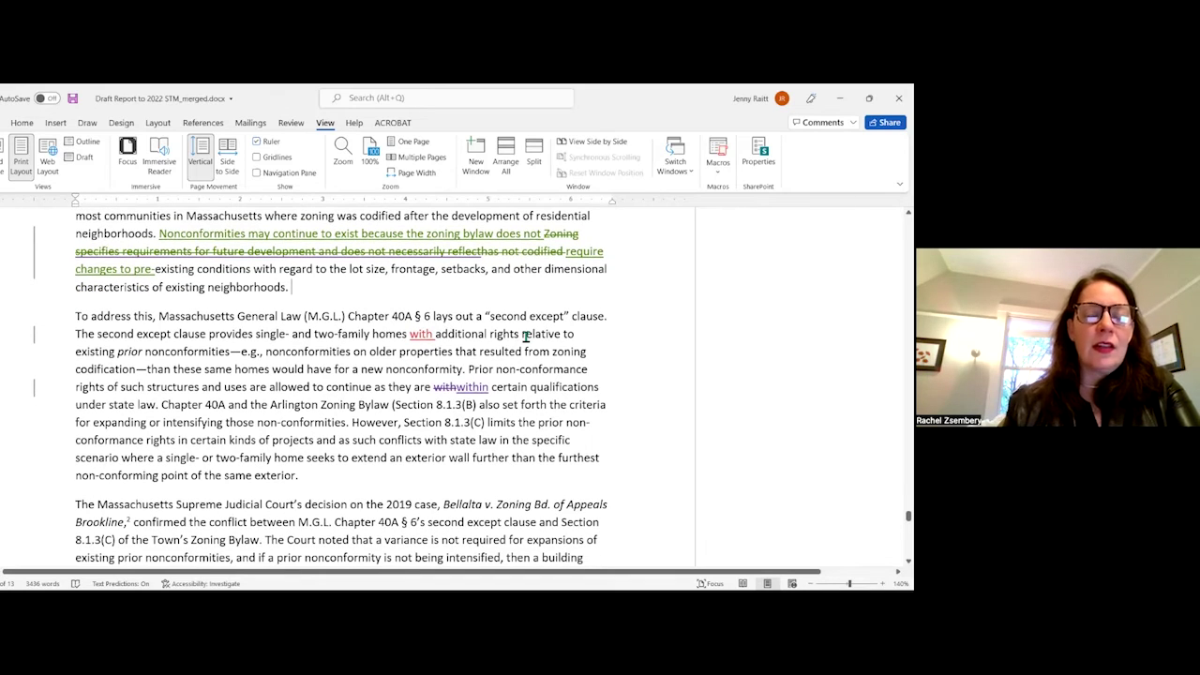
{"action": "scroll", "coordinate": [526, 337], "scroll_direction": "down", "scroll_amount": 1}
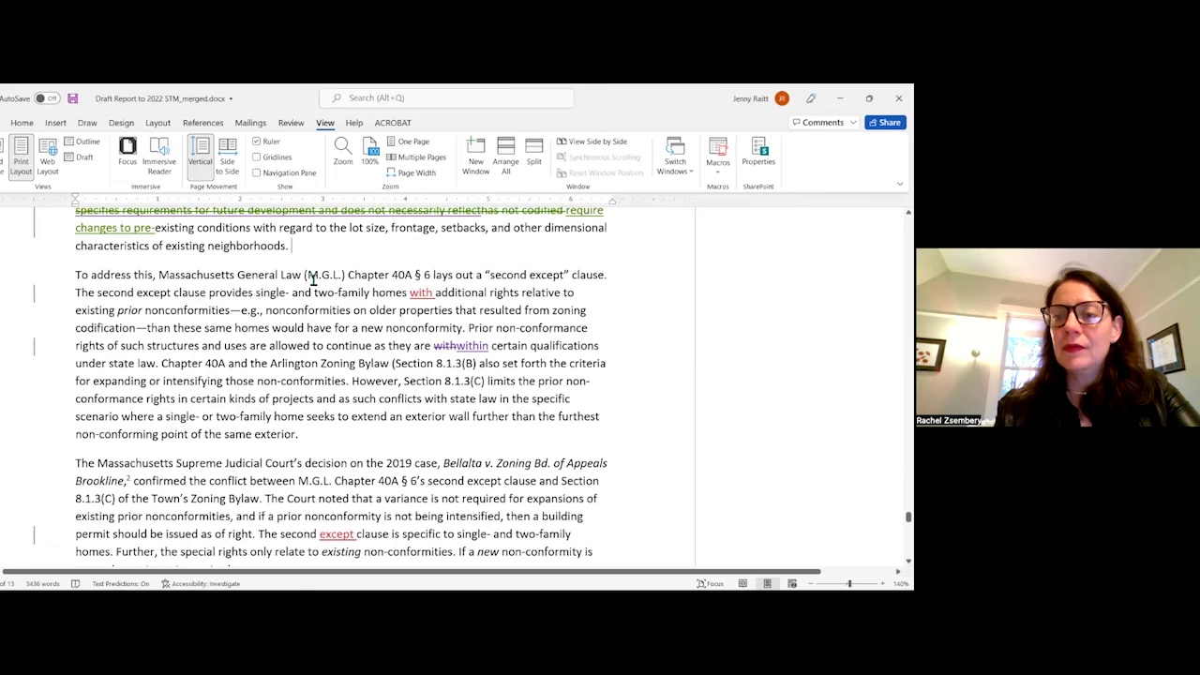
{"action": "scroll", "coordinate": [564, 433], "scroll_direction": "down", "scroll_amount": 4}
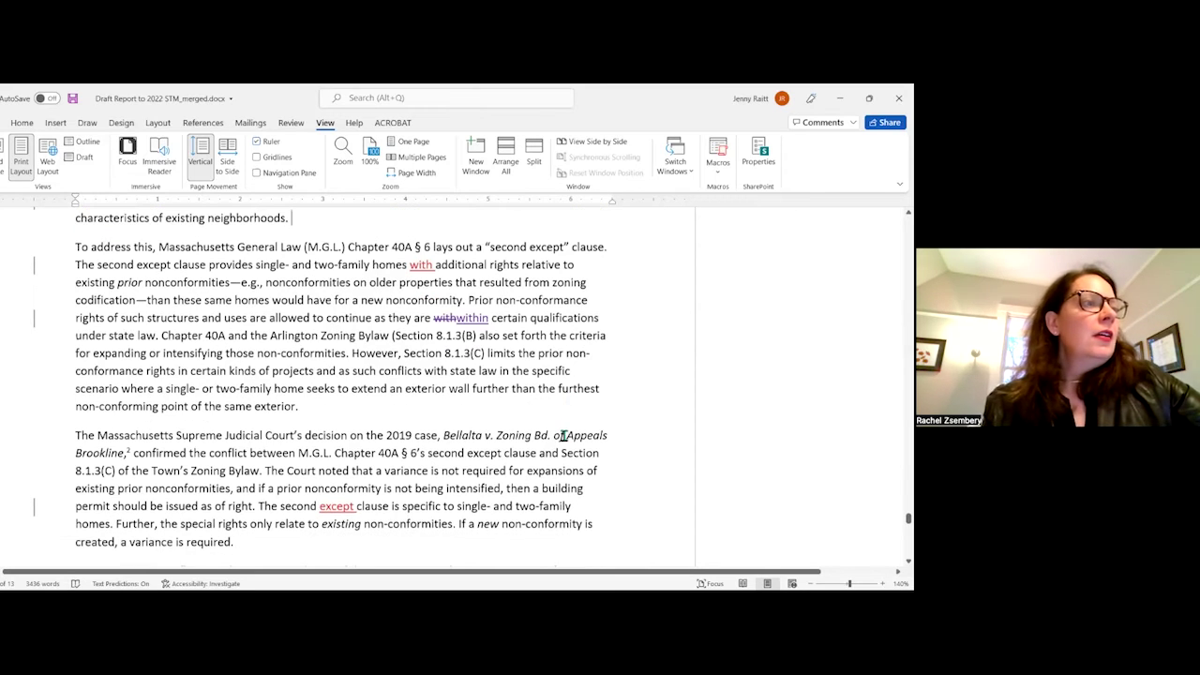
{"action": "scroll", "coordinate": [563, 440], "scroll_direction": "down", "scroll_amount": 10}
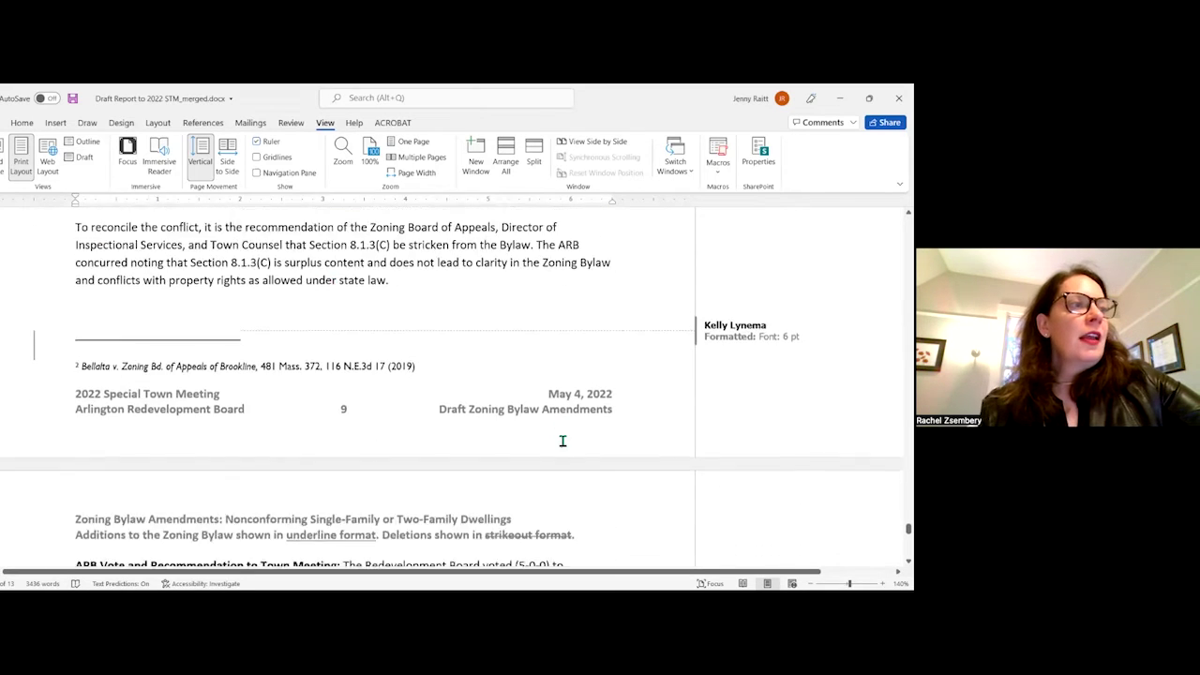
{"action": "scroll", "coordinate": [562, 441], "scroll_direction": "down", "scroll_amount": 4}
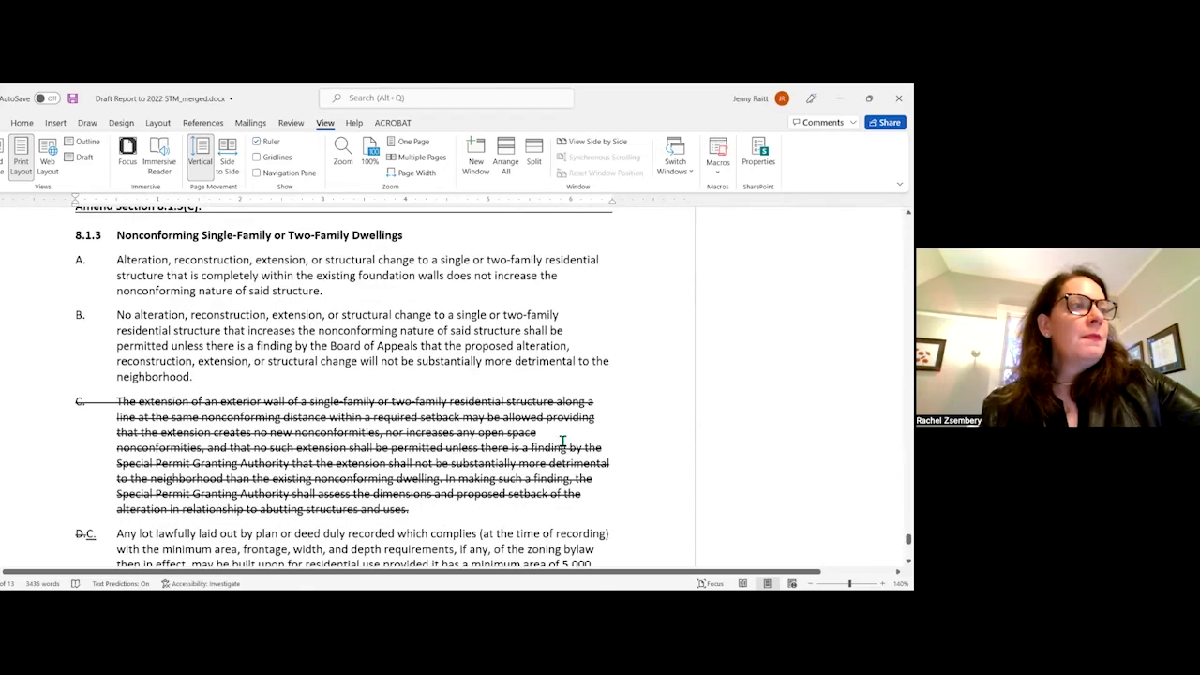
{"action": "scroll", "coordinate": [344, 388], "scroll_direction": "up", "scroll_amount": 12}
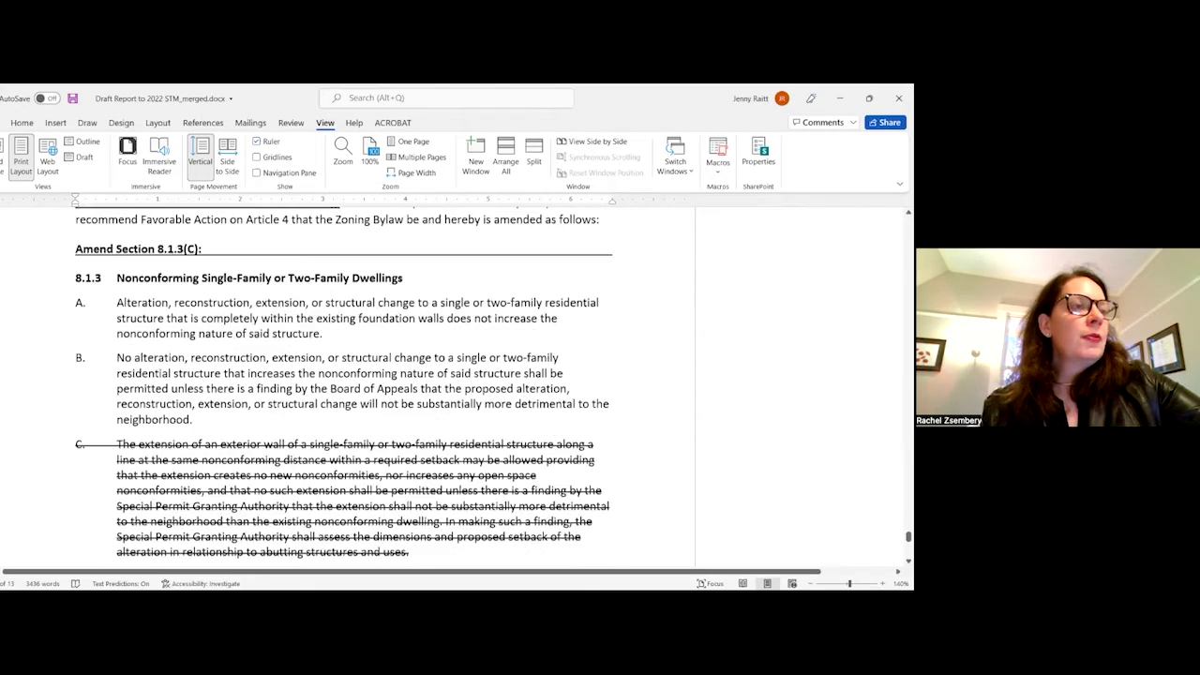
{"action": "scroll", "coordinate": [457, 385], "scroll_direction": "up", "scroll_amount": 2}
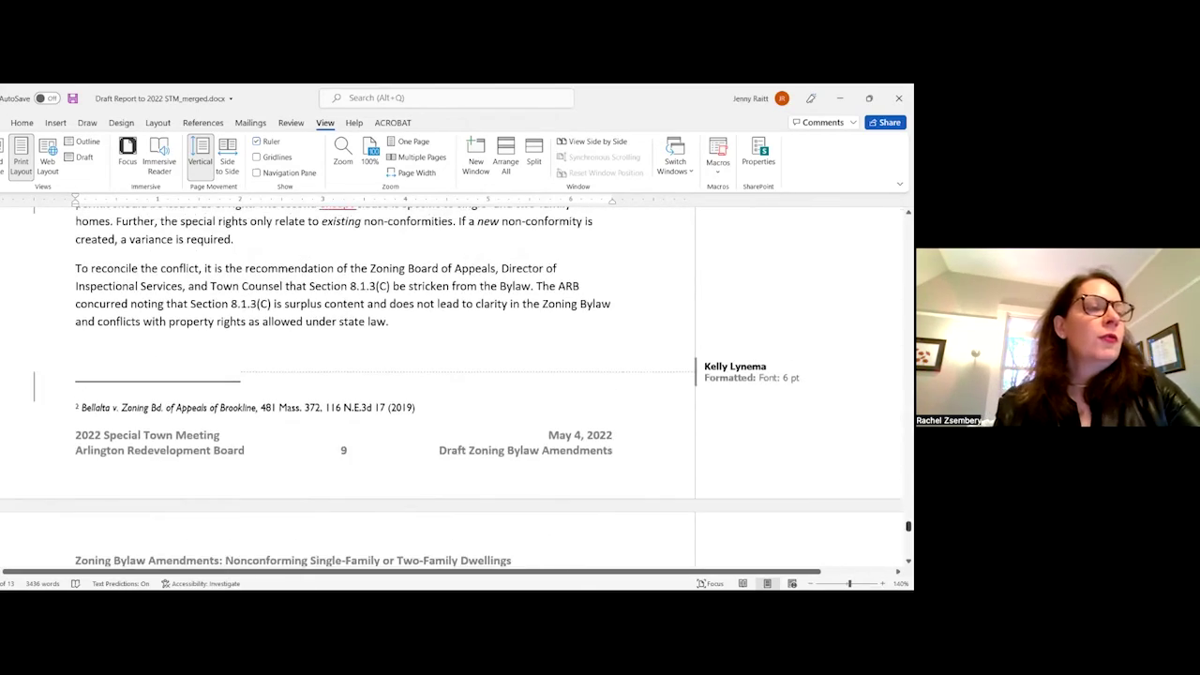
- Insert "Report to" before "Special Town Meeting" in the report title on the cover page
{"action": "key", "text": "ctrl+Home"}
{"action": "scroll", "coordinate": [509, 437], "scroll_direction": "down", "scroll_amount": 5}
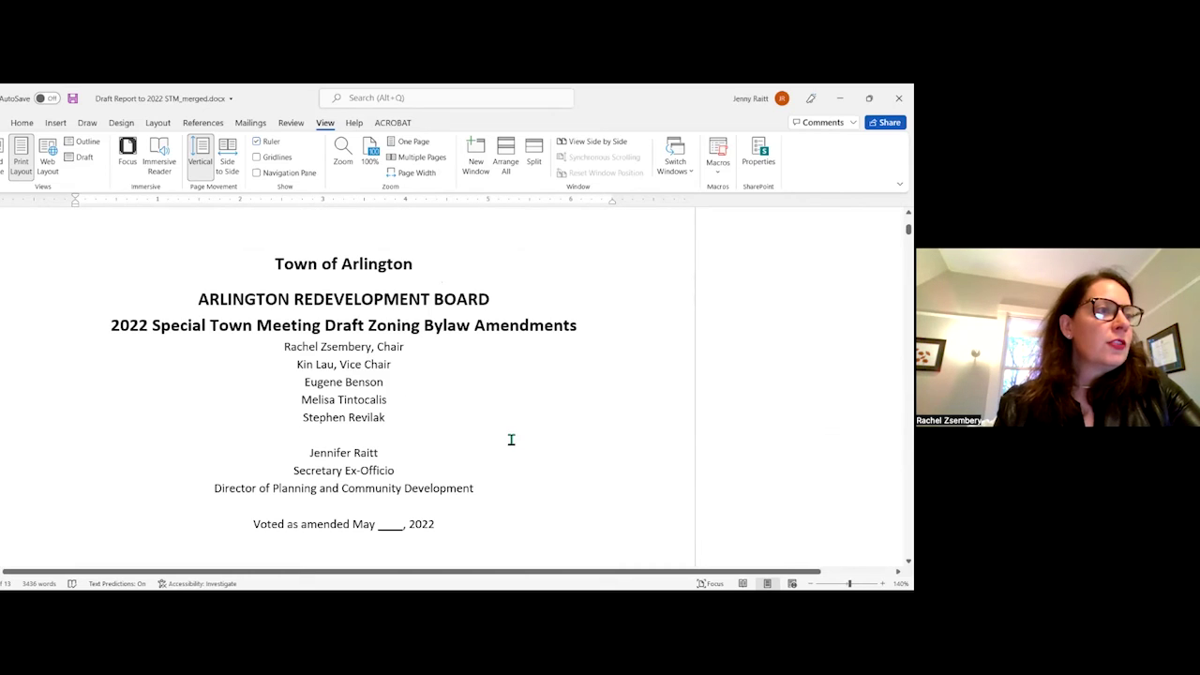
{"action": "left_click", "coordinate": [152, 325]}
{"action": "type", "text": "Report to"}
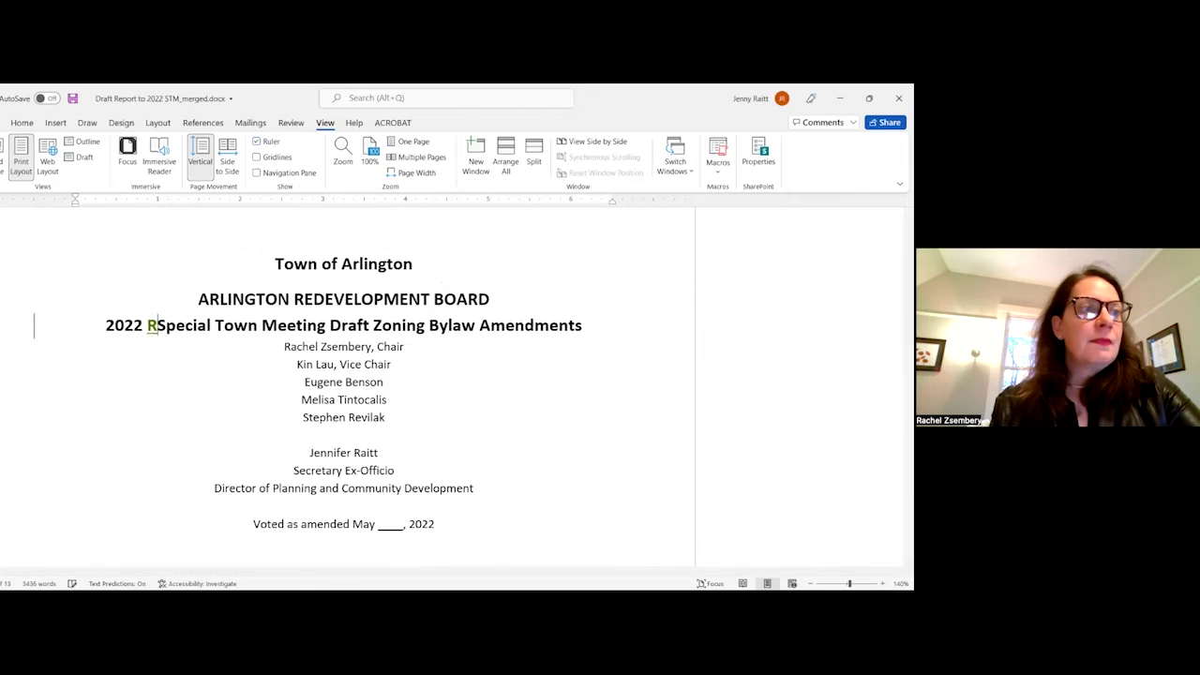
- Delete "Draft Zoning Bylaw Amendments" from the end of the cover page title
{"action": "key", "text": "ctrl+Right"}
{"action": "key", "text": "ctrl+Right"}
{"action": "key", "text": "ctrl+Right"}
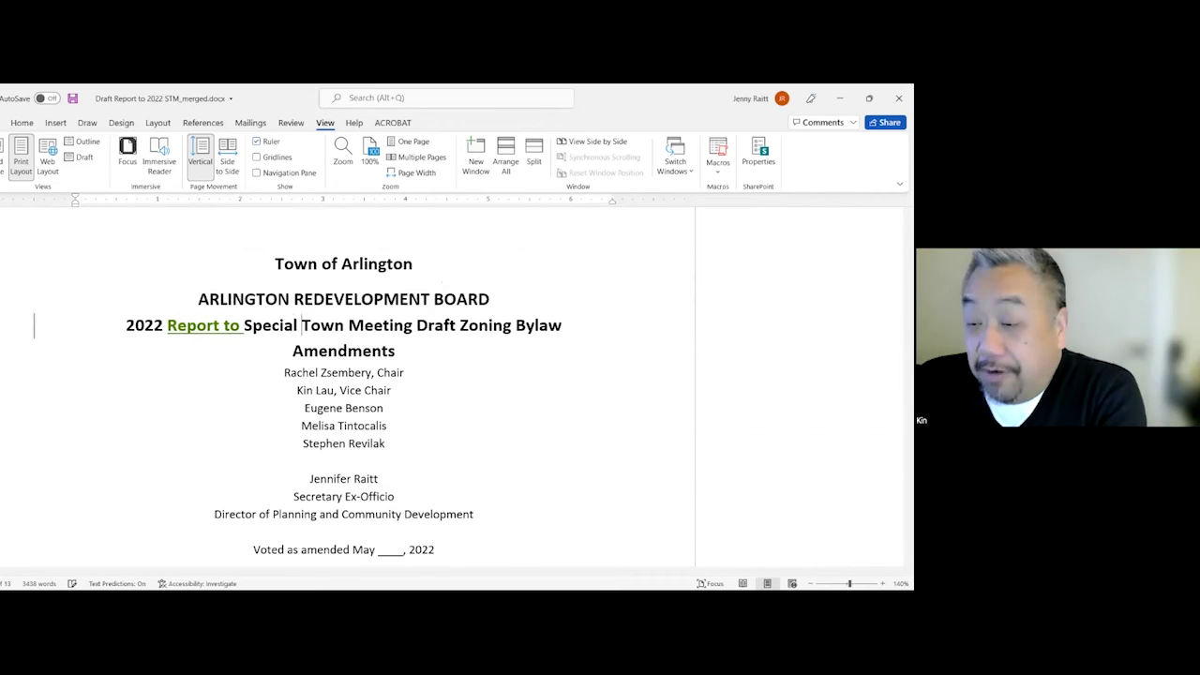
{"action": "key", "text": "ctrl+shift+Down"}
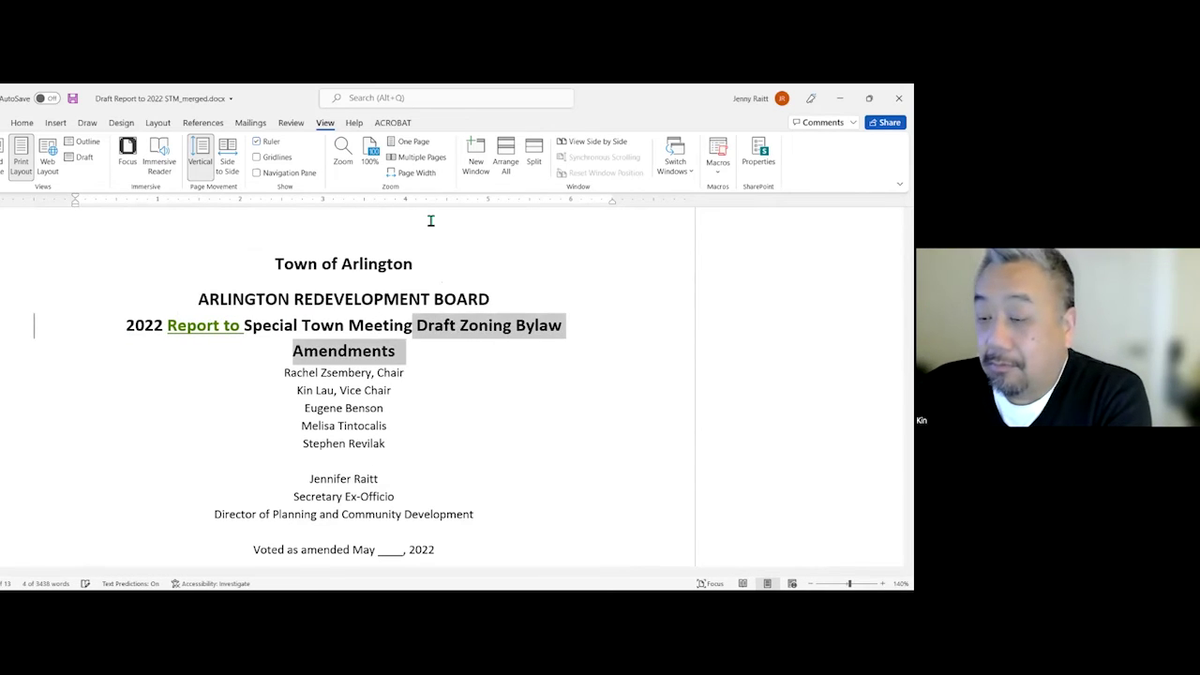
{"action": "key", "text": "Delete"}
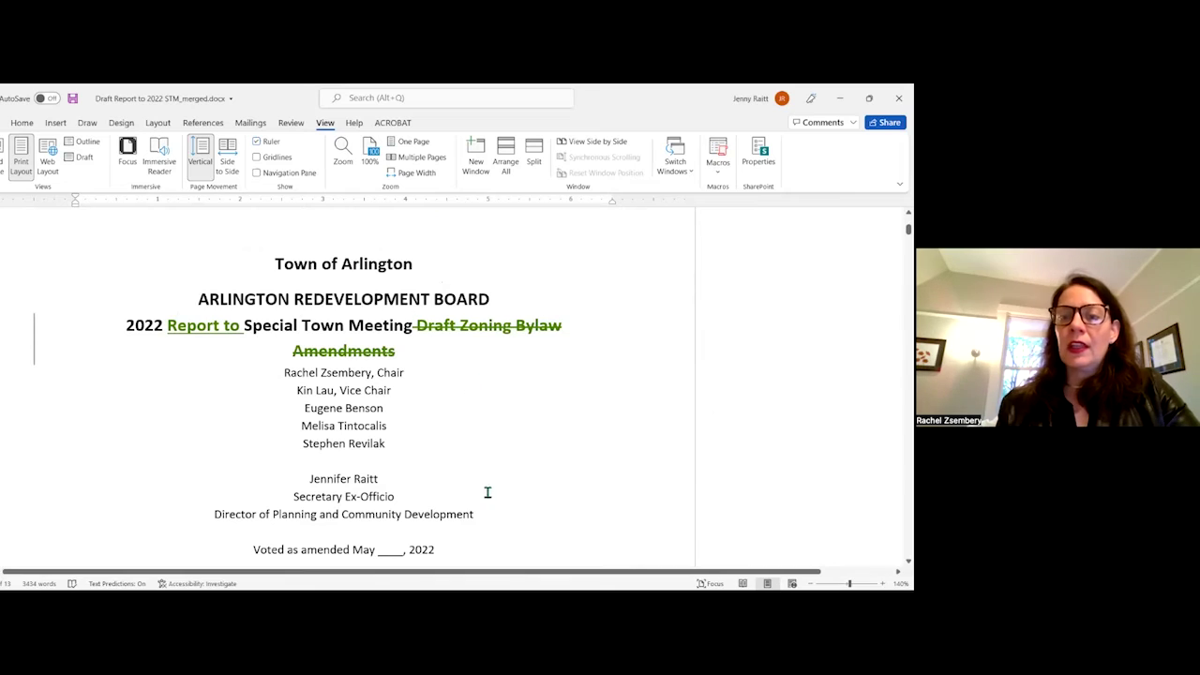